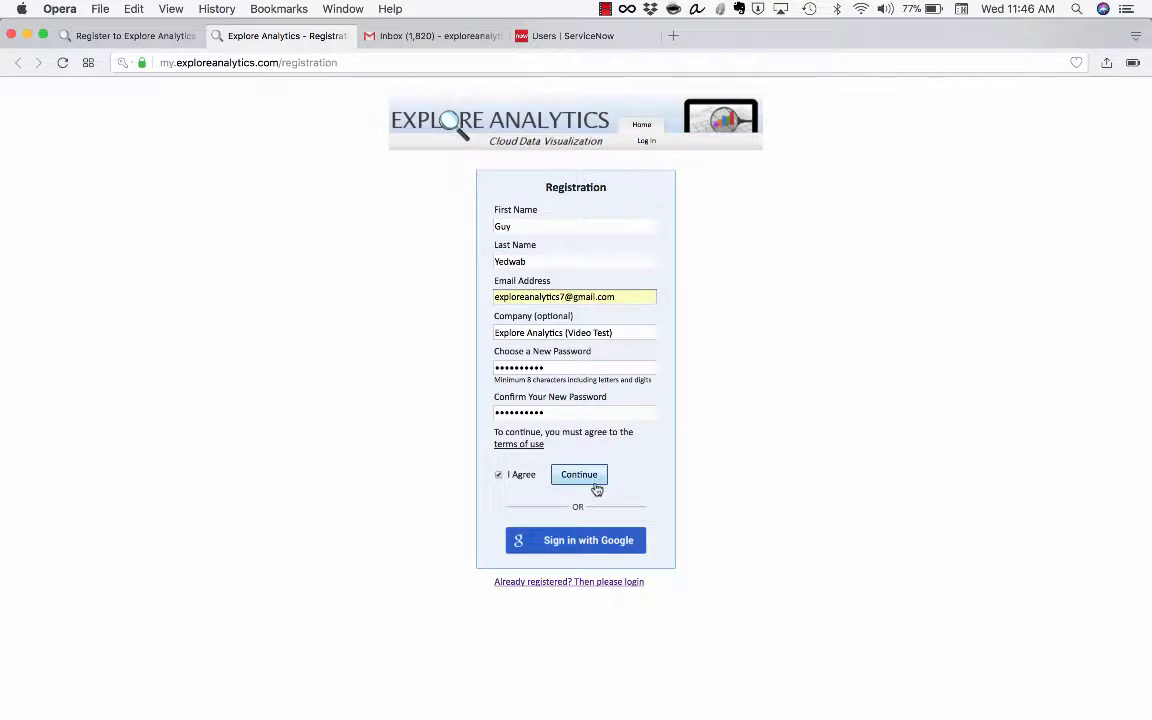
Submit the completed Explore Analytics registration form to get the activation e-mail
{"action": "left_click", "coordinate": [596, 487]}
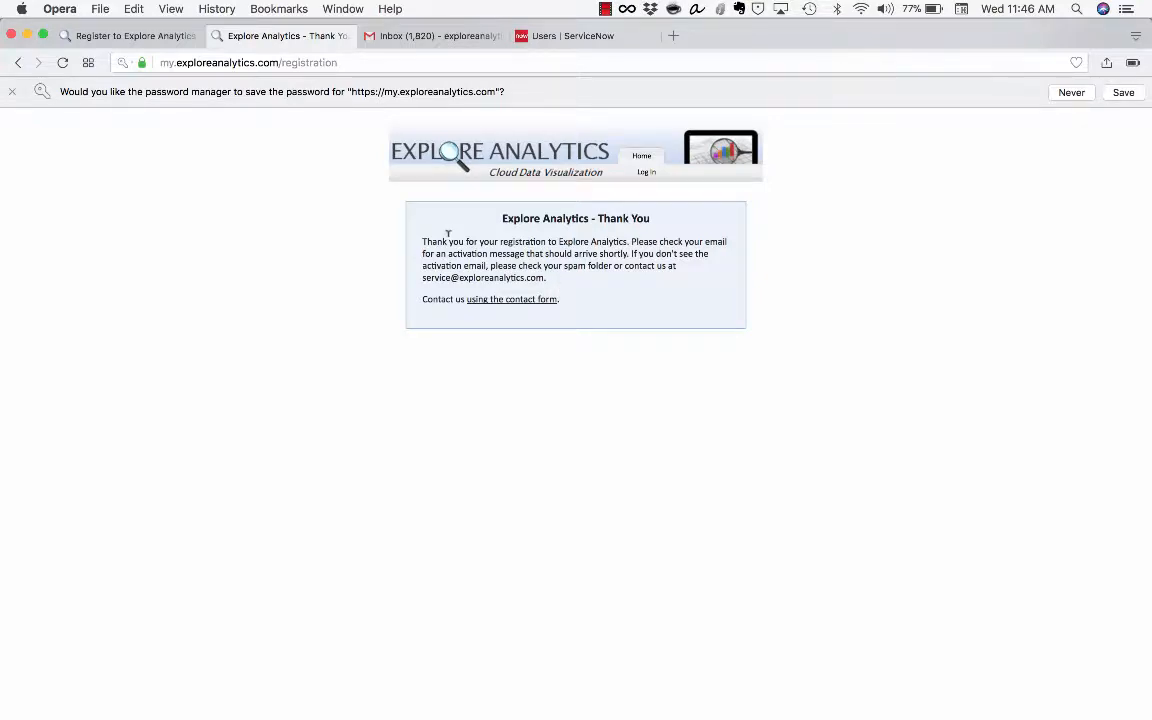
Open the 'Enclosed is your account activation' e-mail and follow its link to the security questions
{"action": "left_click", "coordinate": [430, 35]}
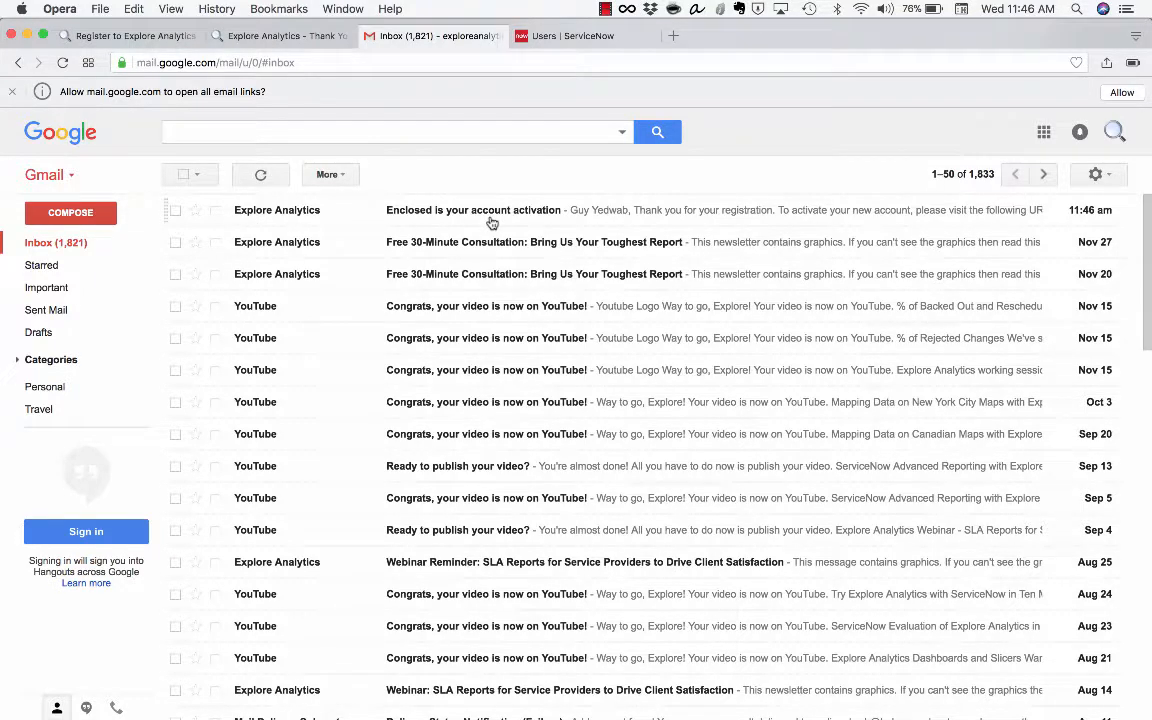
{"action": "left_click", "coordinate": [491, 222]}
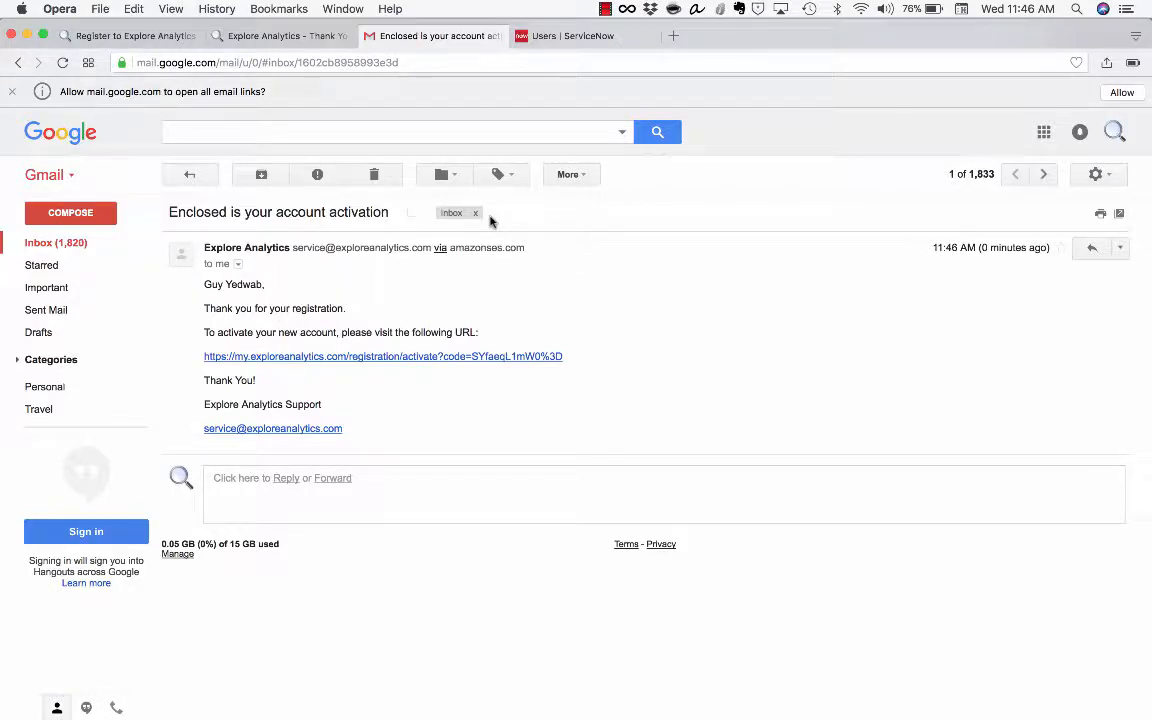
{"action": "left_click", "coordinate": [444, 358]}
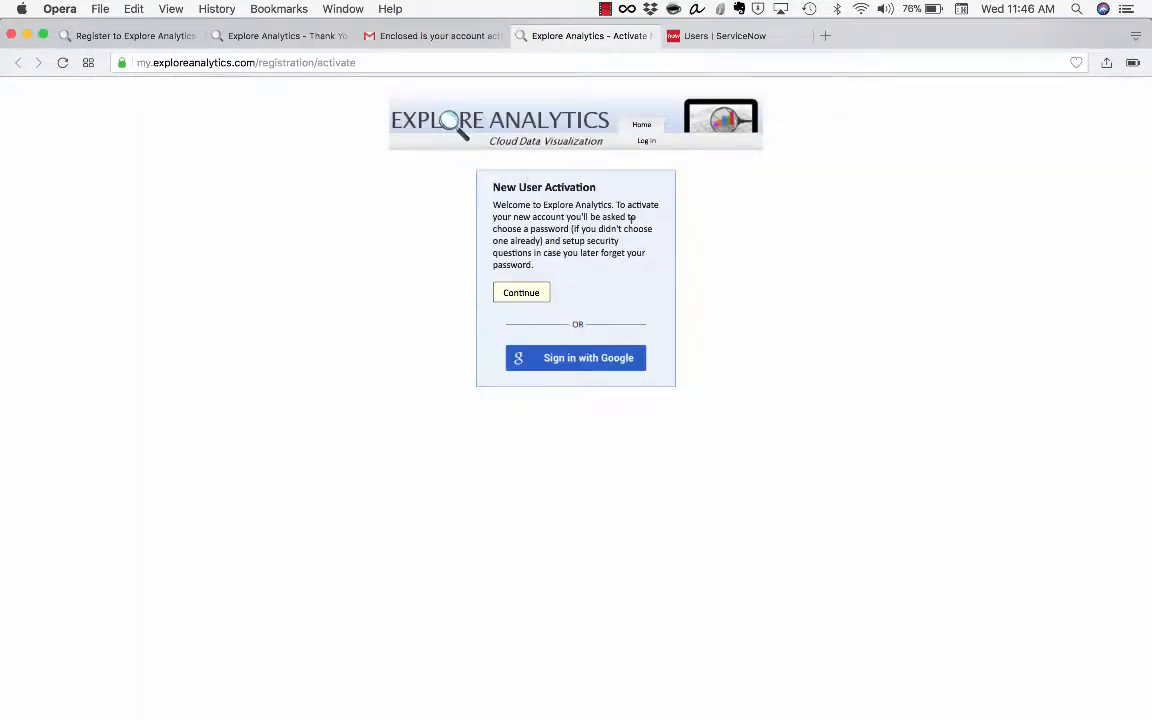
{"action": "left_click", "coordinate": [532, 288]}
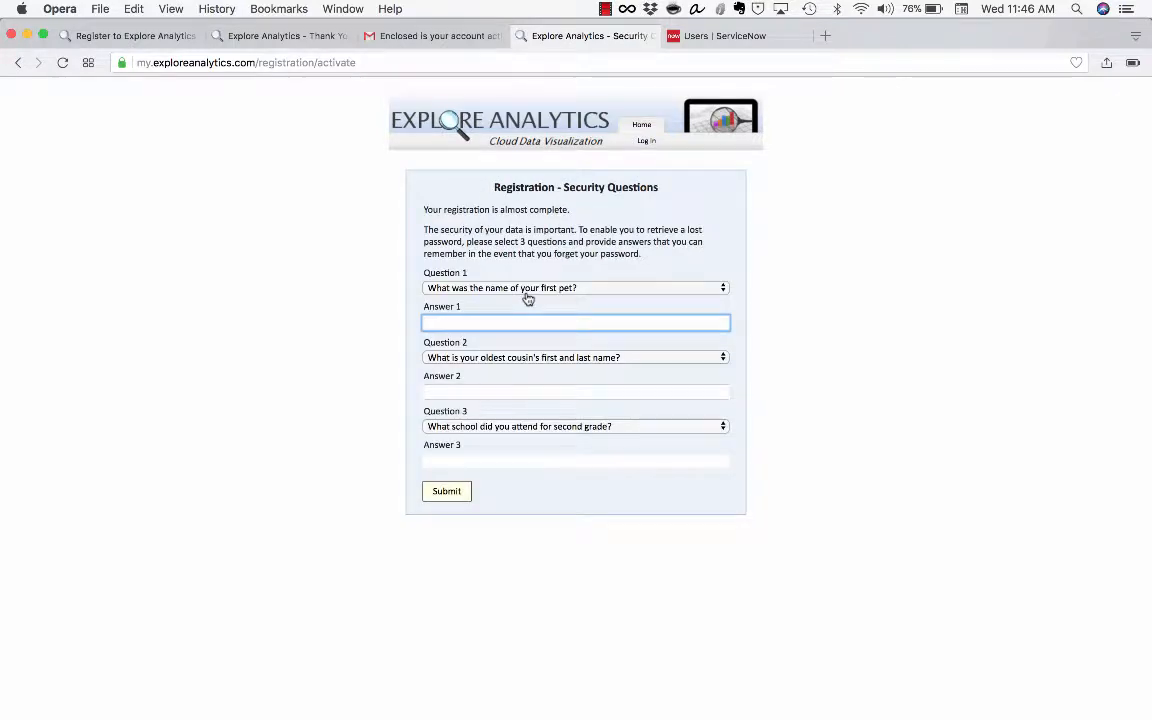
Answer all three security questions with 'EA TEST', submit them, and go to the login page
{"action": "type", "text": "EA TEST"}
{"action": "key", "text": "Tab"}
{"action": "key", "text": "Tab"}
{"action": "type", "text": "ES"}
{"action": "key", "text": "BackSpace"}
{"action": "type", "text": "A"}
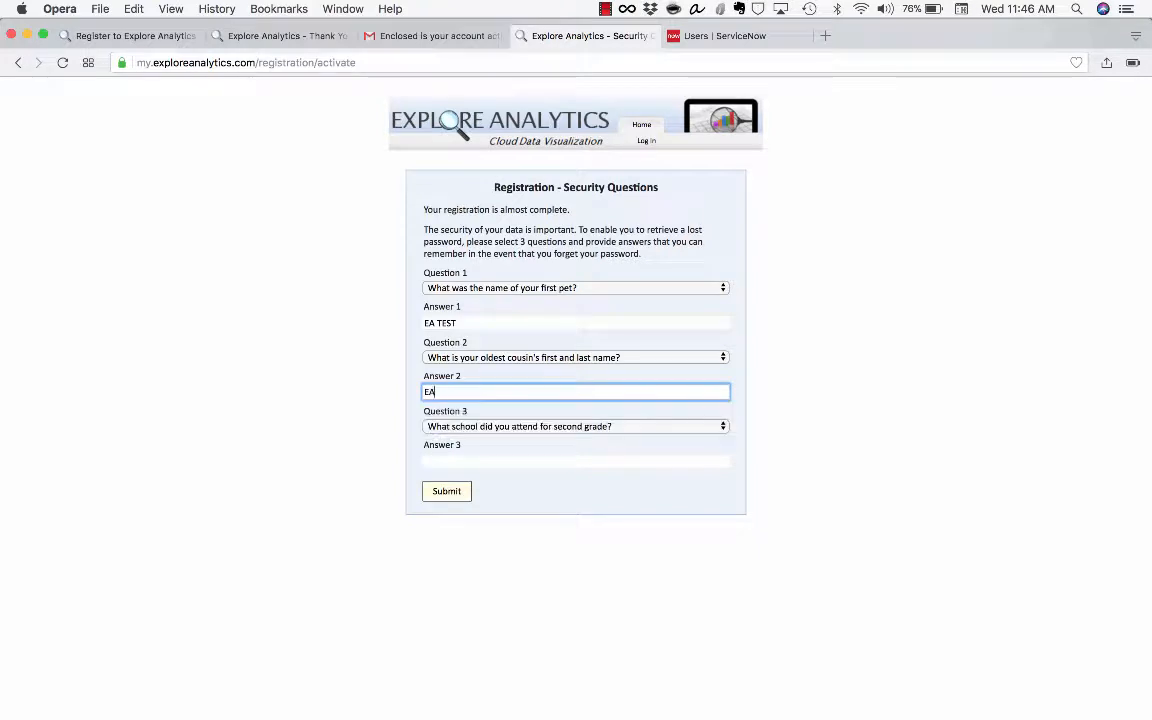
{"action": "key", "text": "Tab"}
{"action": "key", "text": "Tab"}
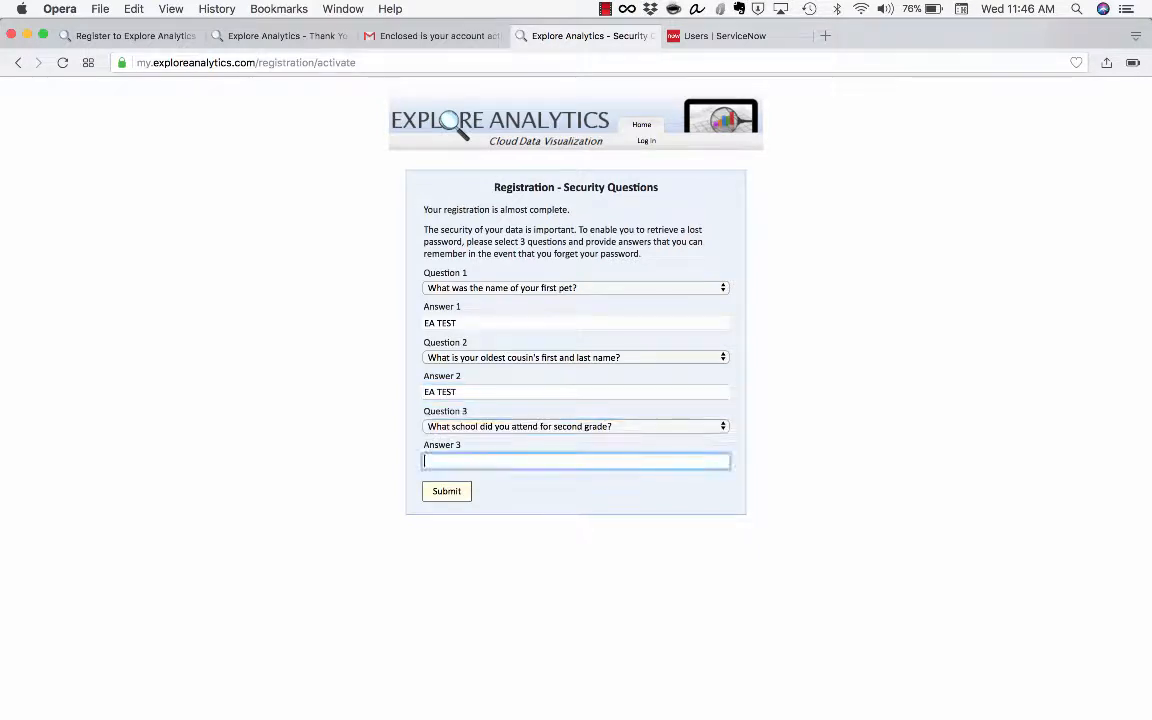
{"action": "type", "text": "EA TEST"}
{"action": "left_click", "coordinate": [438, 500]}
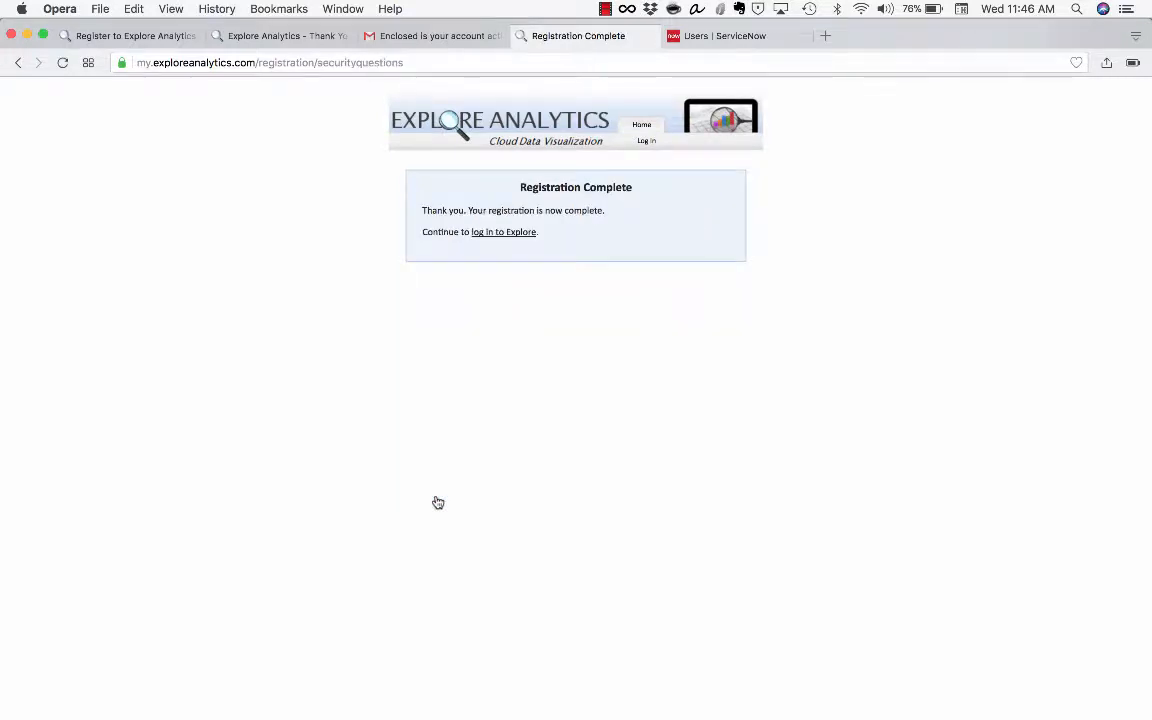
{"action": "left_click", "coordinate": [499, 232]}
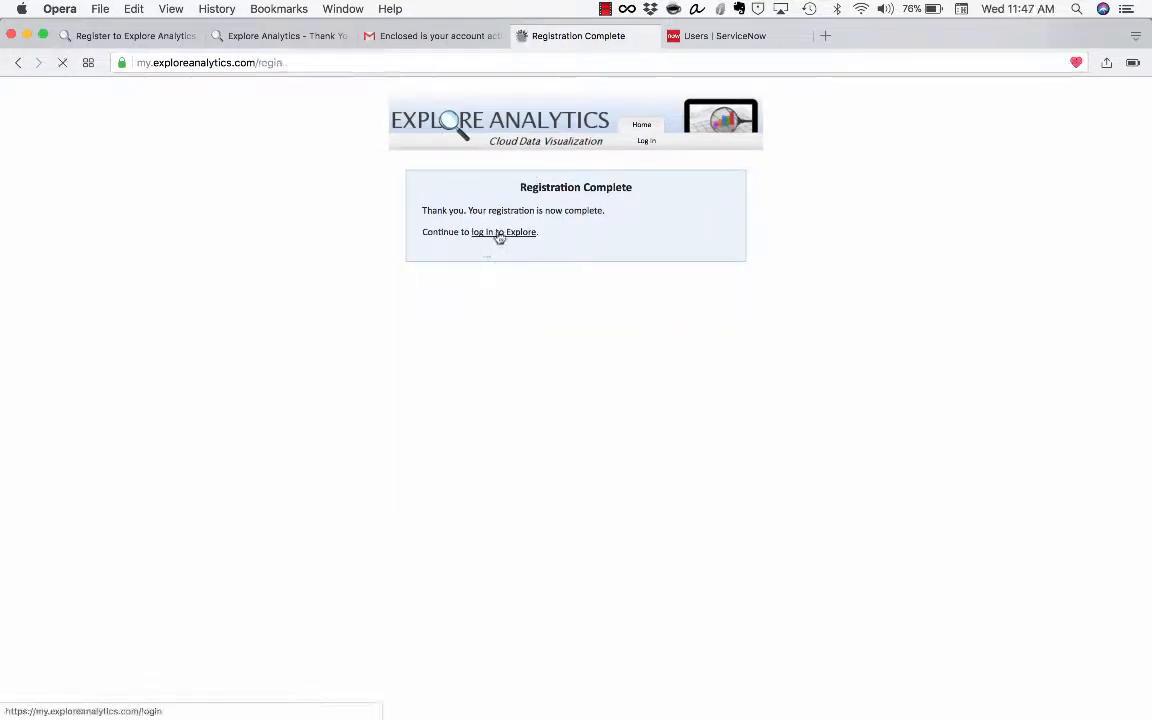
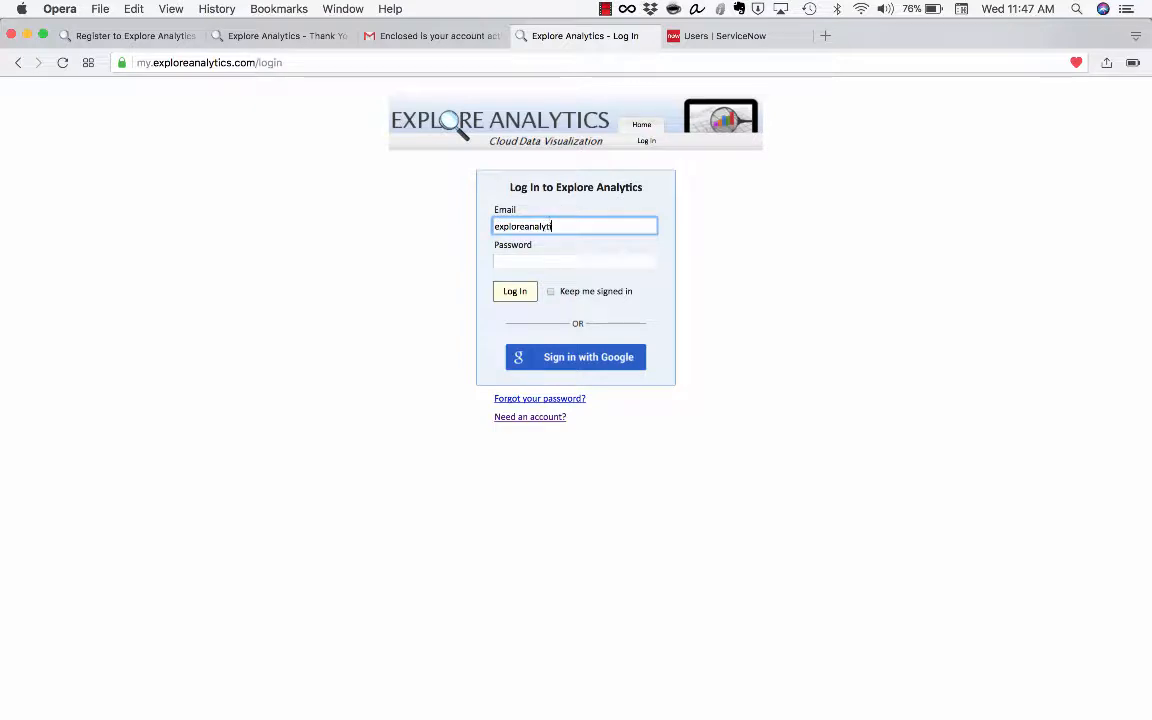
Log in with the account e-mail and password, dismiss the save-password bar, and show the Data menu
{"action": "key", "text": "Tab"}
{"action": "type", "text": "••••"}
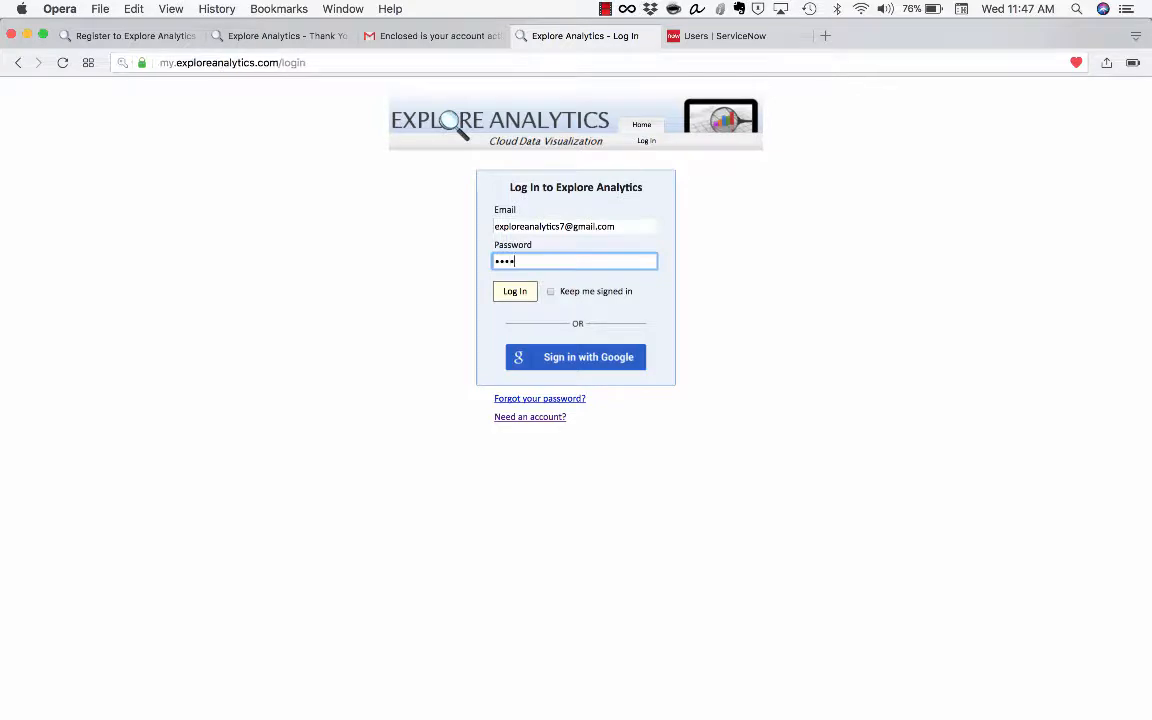
{"action": "type", "text": "••••••"}
{"action": "key", "text": "Return"}
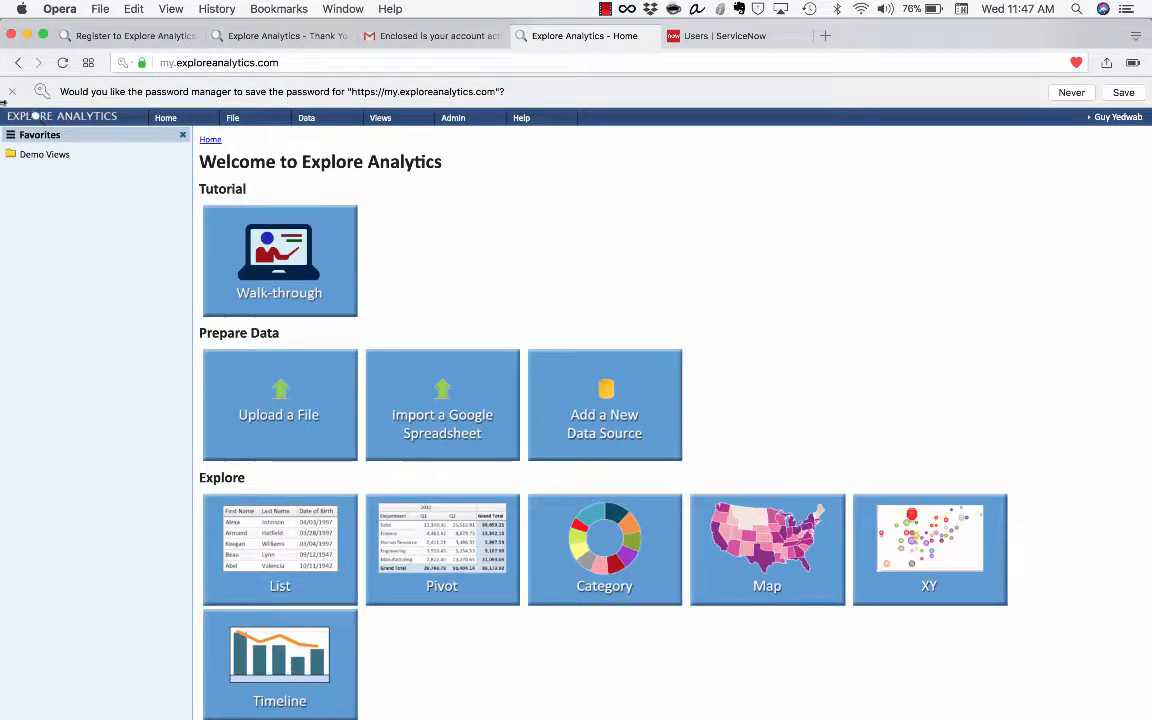
{"action": "left_click", "coordinate": [12, 92]}
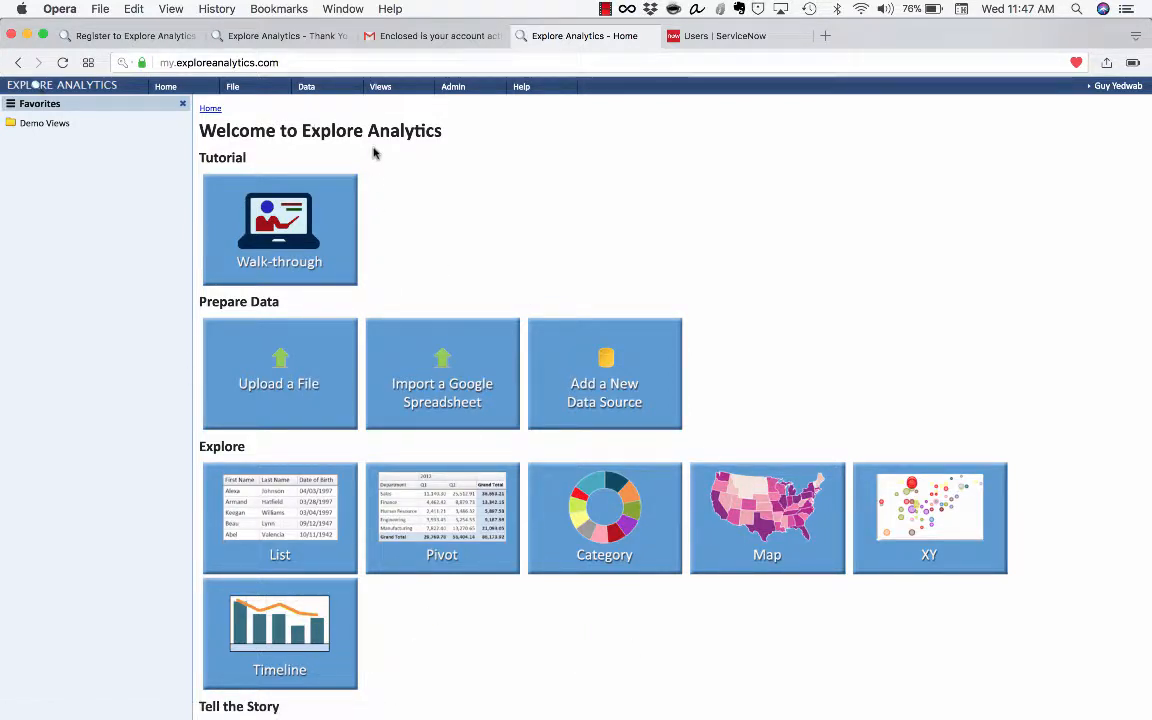
{"action": "left_click", "coordinate": [324, 96]}
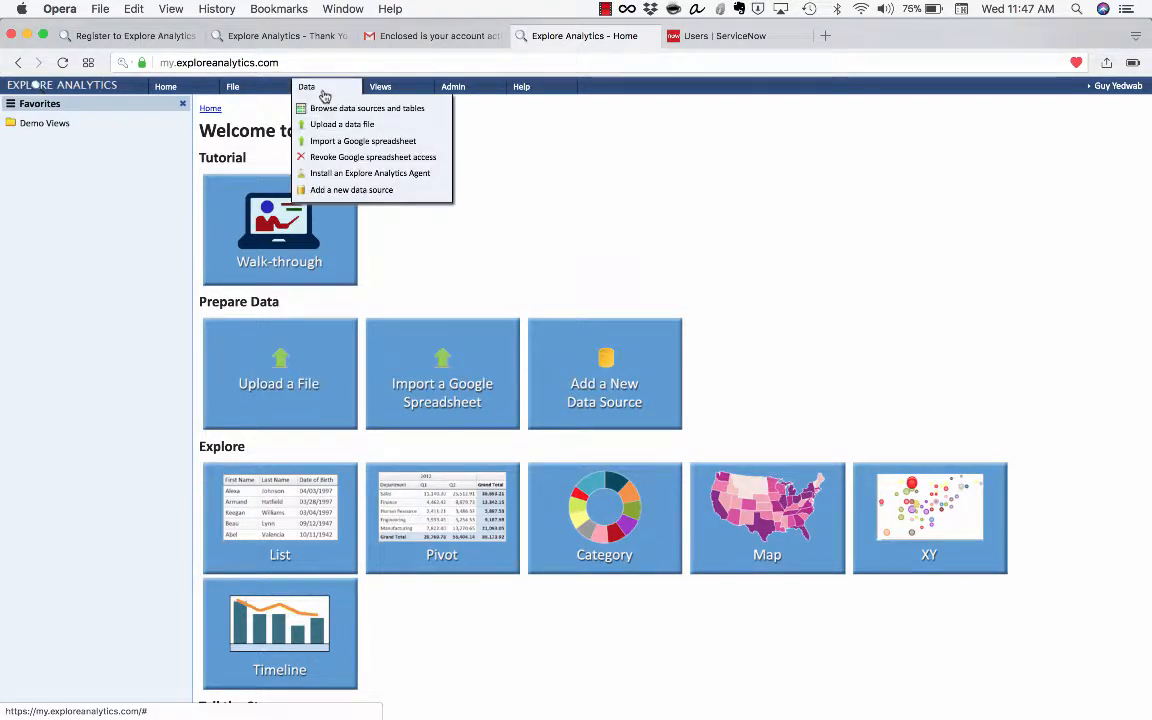
Add a ServiceNow data source and download the update set file ServiceNowUpdateSet2 (1).xml
{"action": "left_click", "coordinate": [322, 190]}
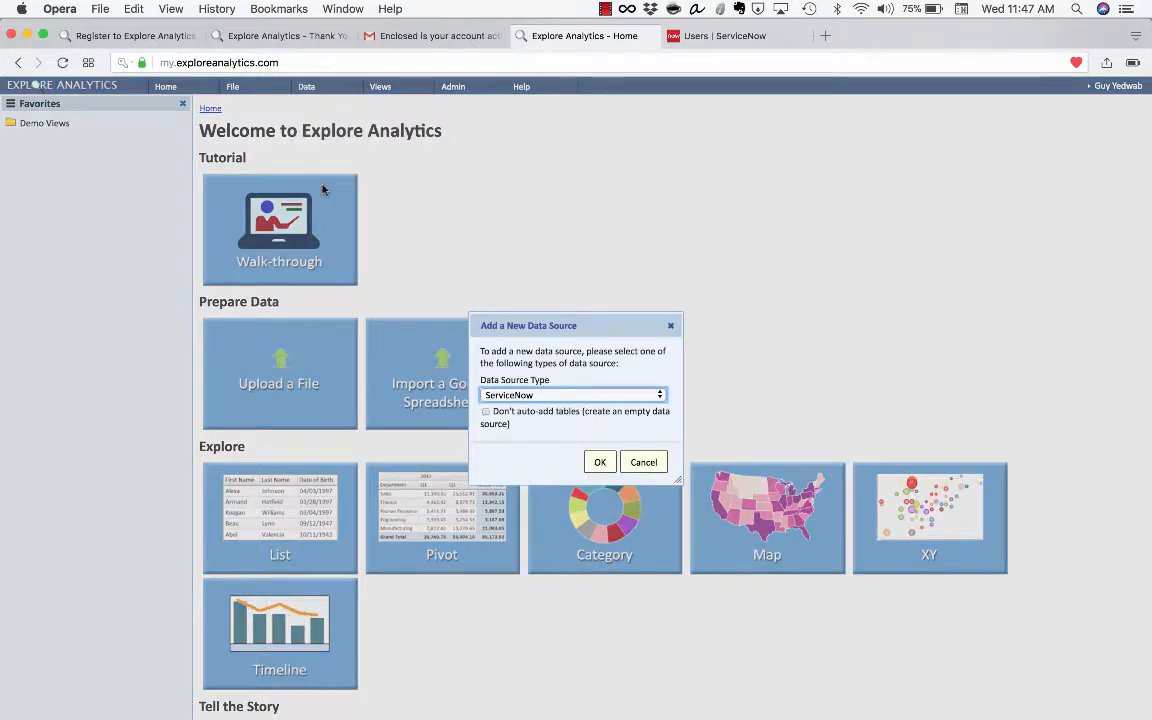
{"action": "left_click", "coordinate": [600, 463]}
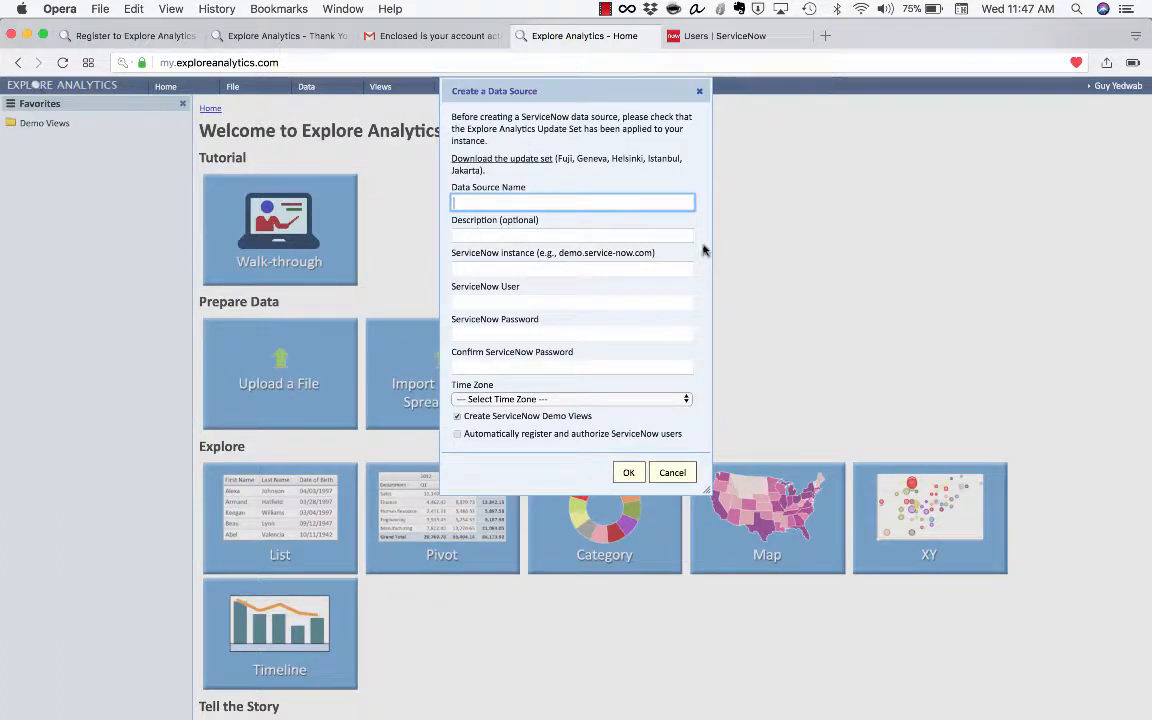
{"action": "left_click", "coordinate": [481, 160]}
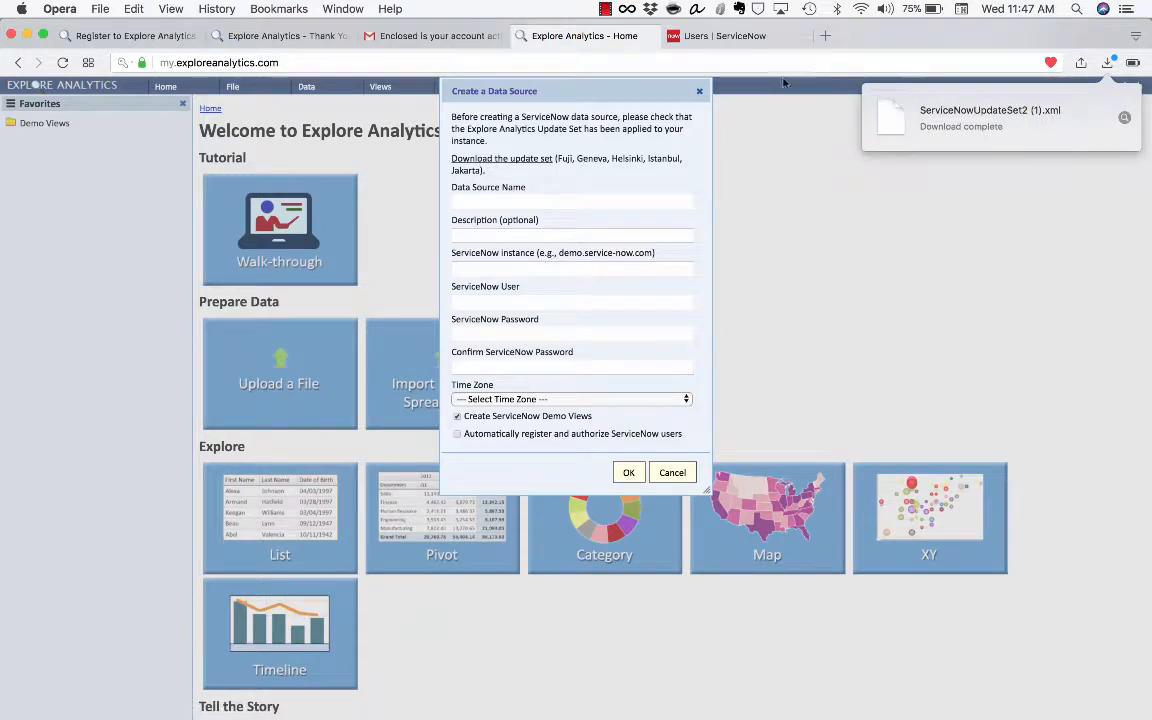
{"action": "left_click", "coordinate": [738, 36]}
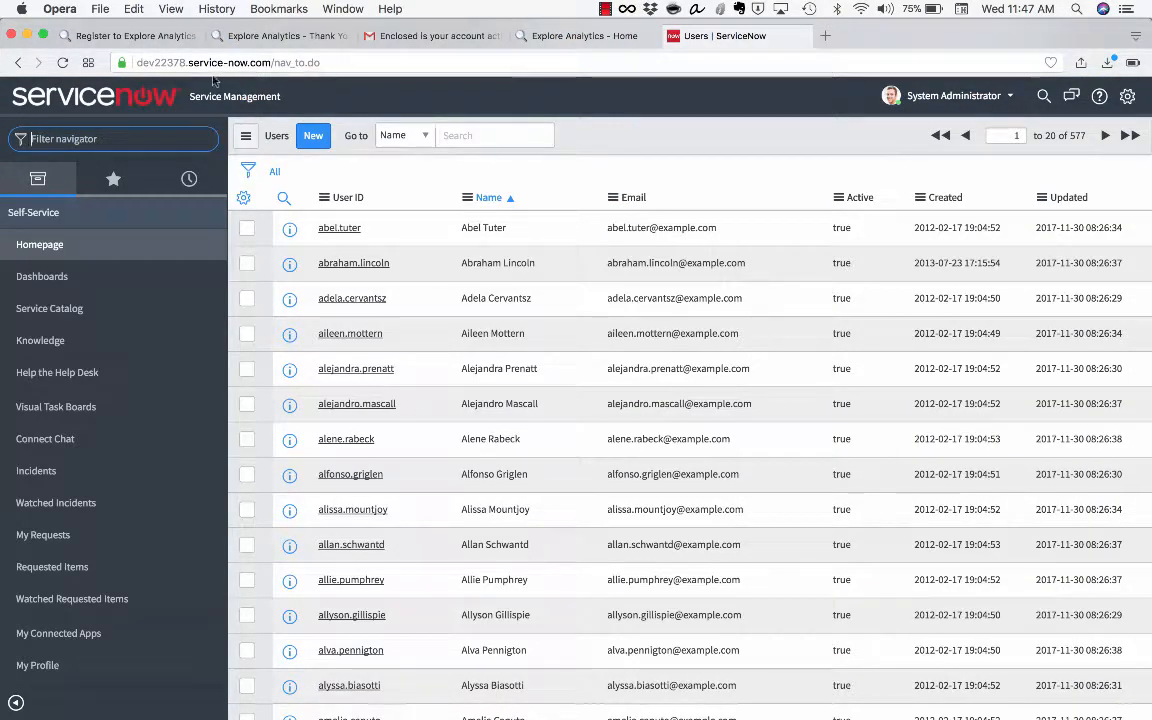
Filter the ServiceNow navigator for 'update sets' and open Retrieved Update Sets
{"action": "left_click", "coordinate": [139, 63]}
{"action": "left_click", "coordinate": [138, 63]}
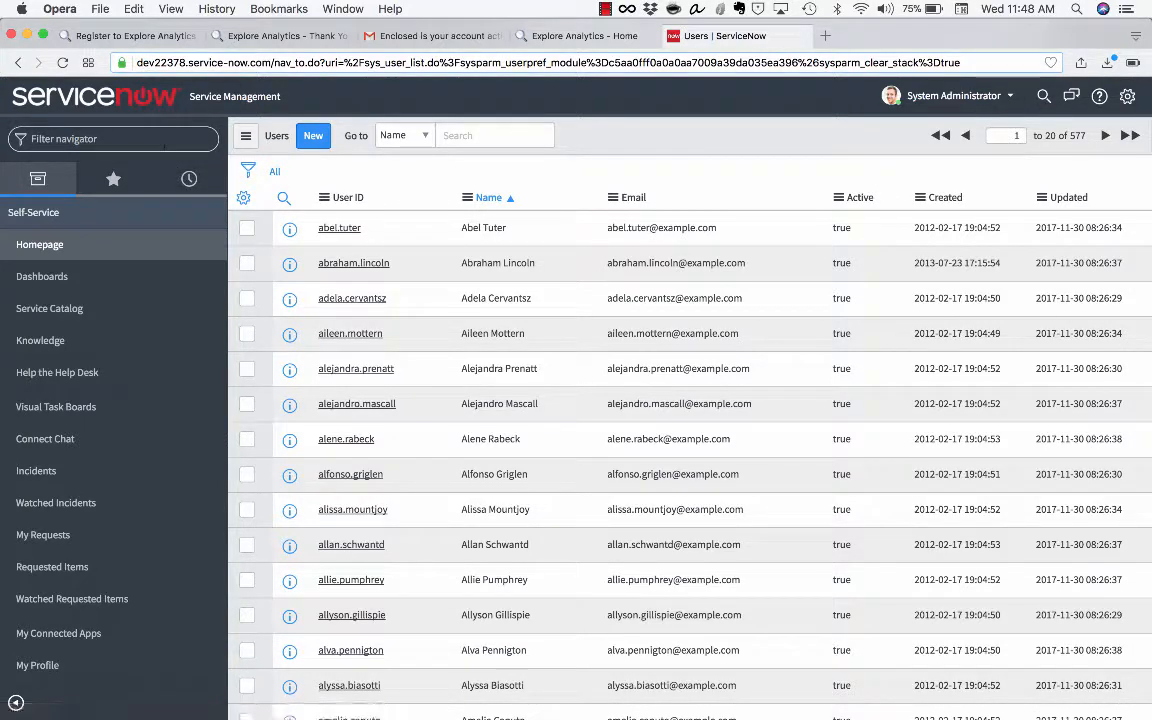
{"action": "left_click", "coordinate": [163, 147]}
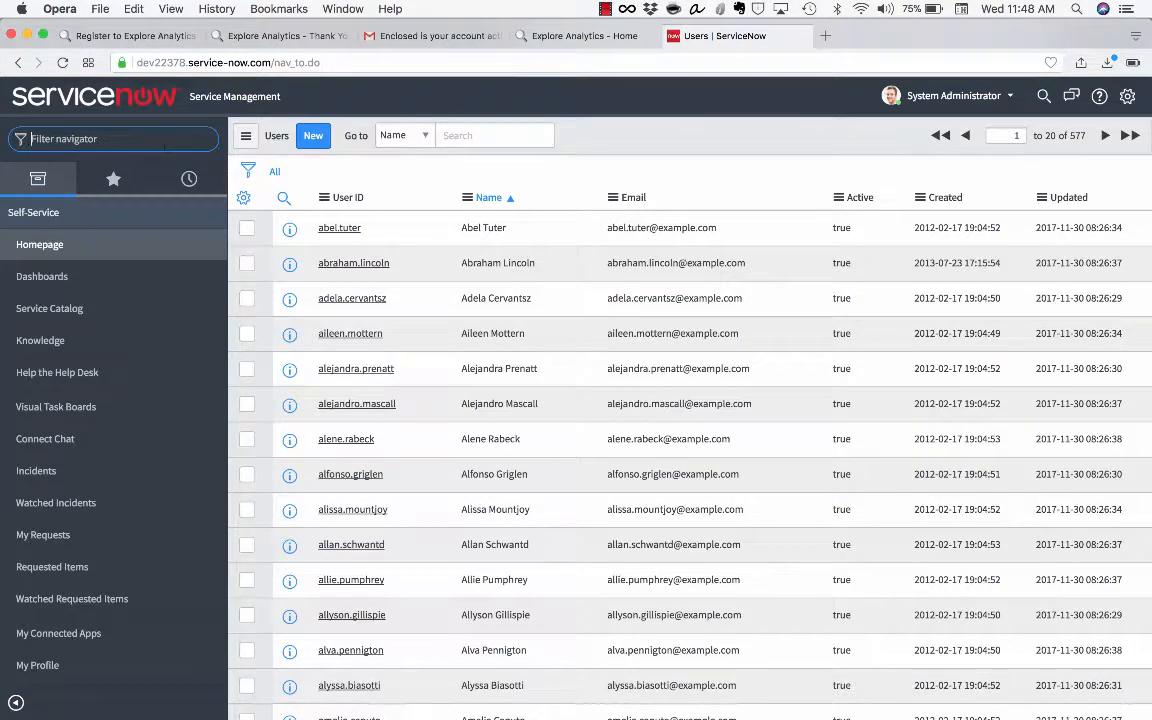
{"action": "type", "text": "update sets"}
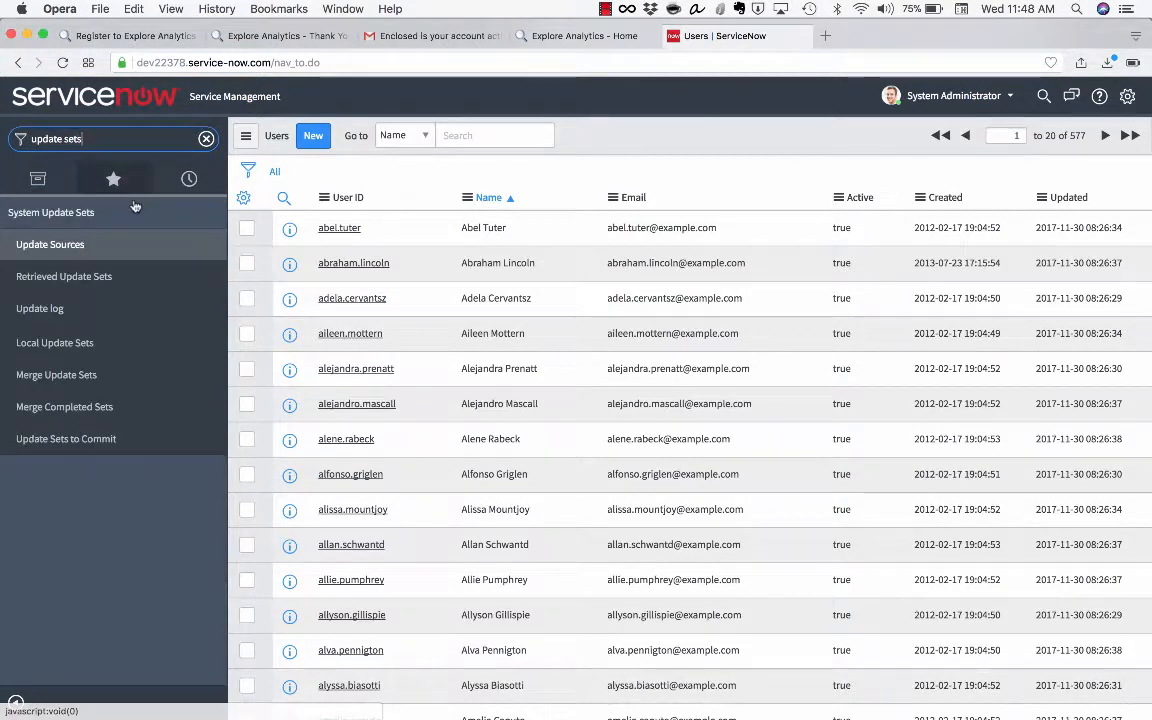
{"action": "left_click", "coordinate": [87, 343]}
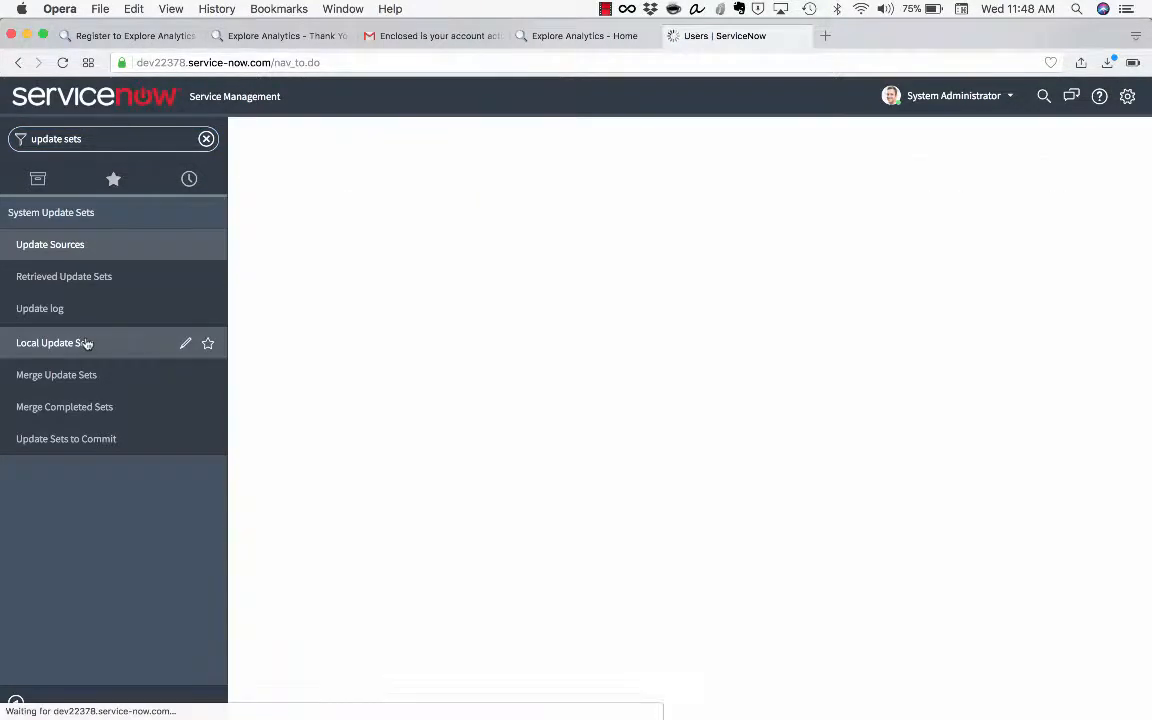
{"action": "left_click", "coordinate": [126, 287]}
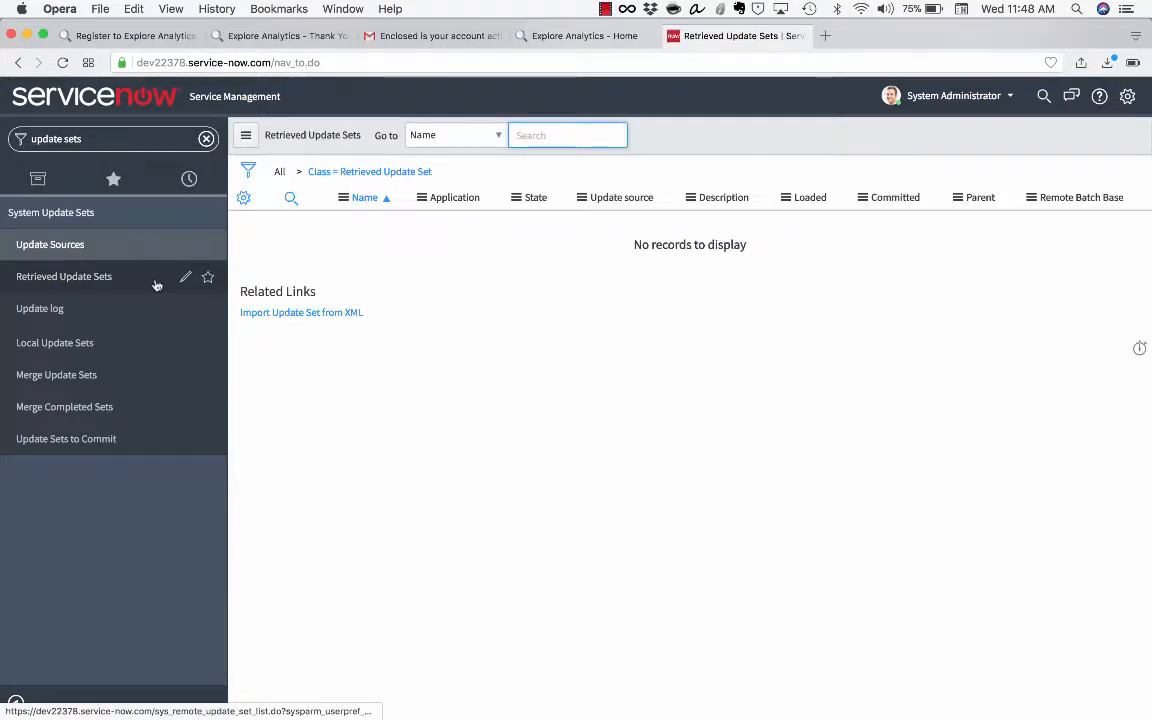
Import ServiceNowUpdateSet2 (1).xml as an update set from XML and upload it
{"action": "left_click", "coordinate": [258, 316]}
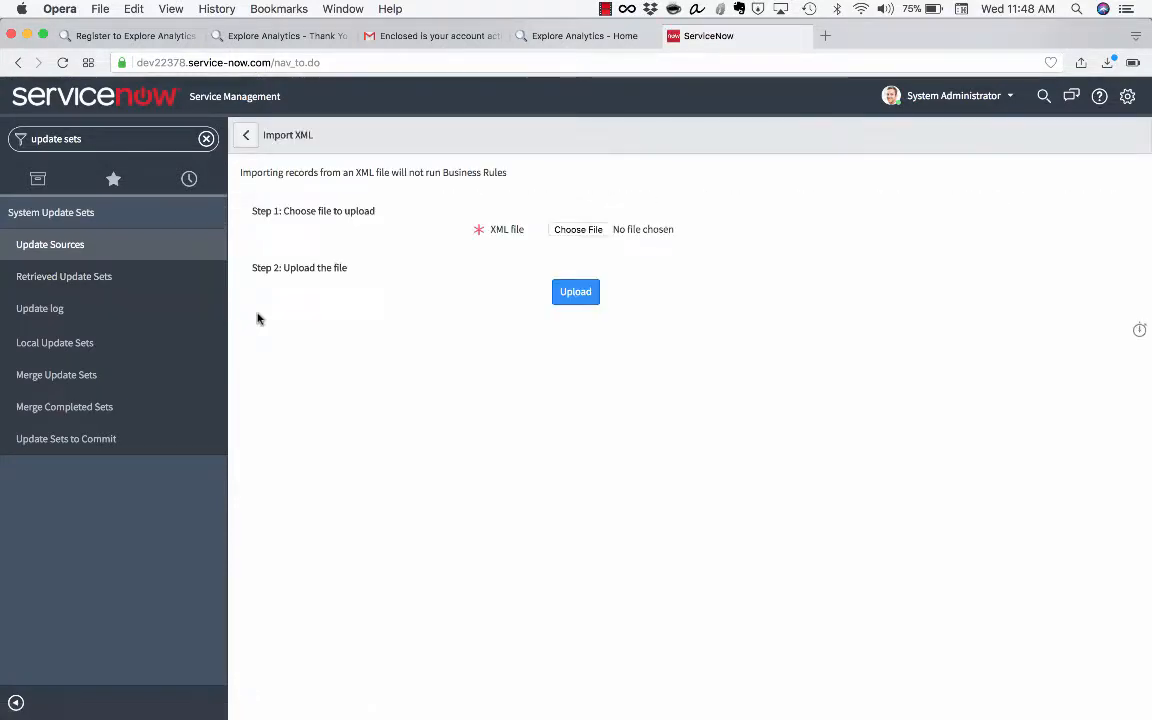
{"action": "left_click", "coordinate": [579, 229]}
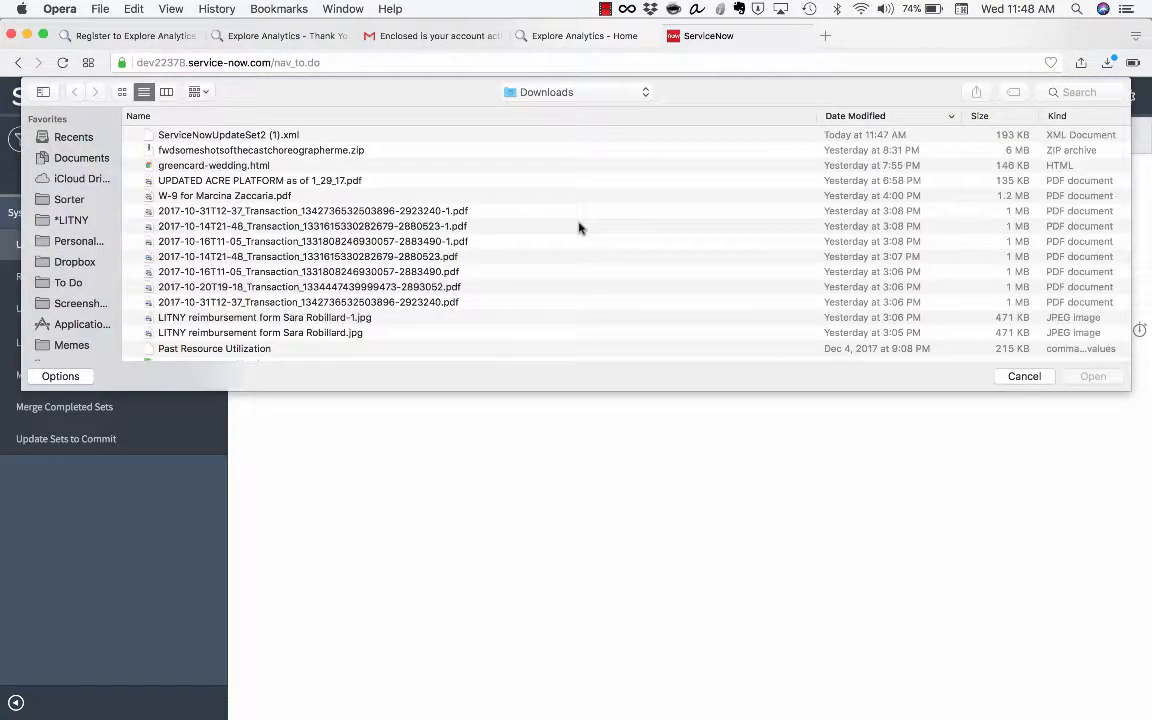
{"action": "left_click", "coordinate": [250, 138]}
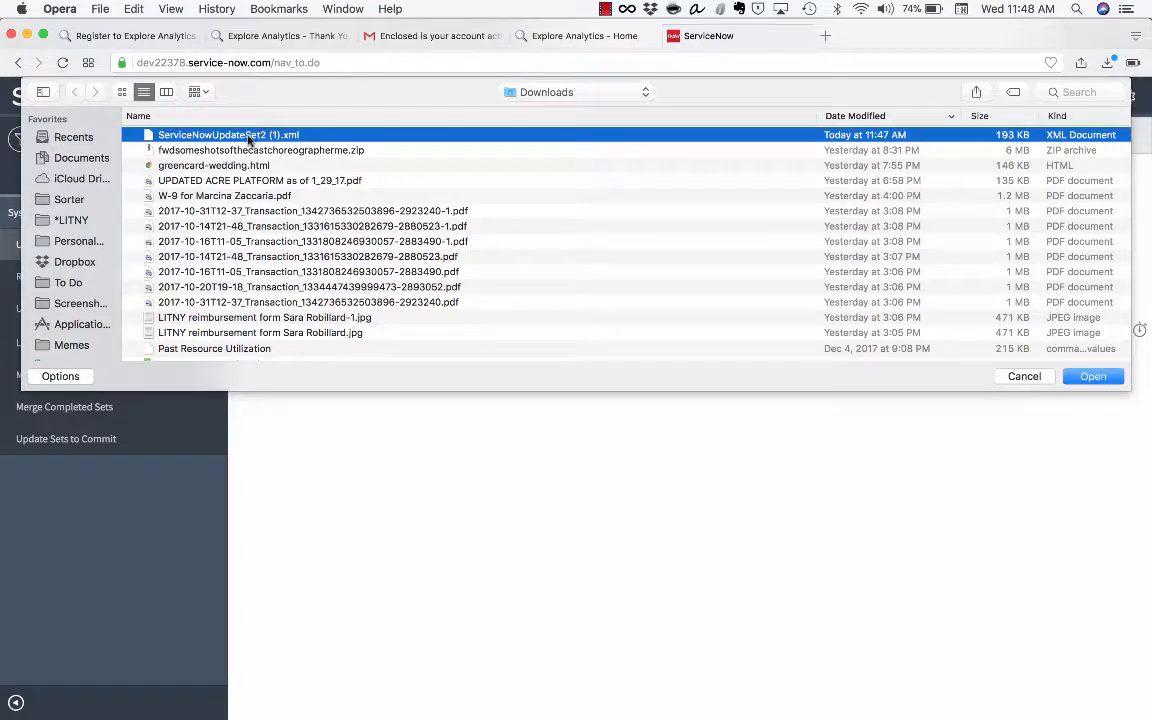
{"action": "double_click", "coordinate": [258, 132]}
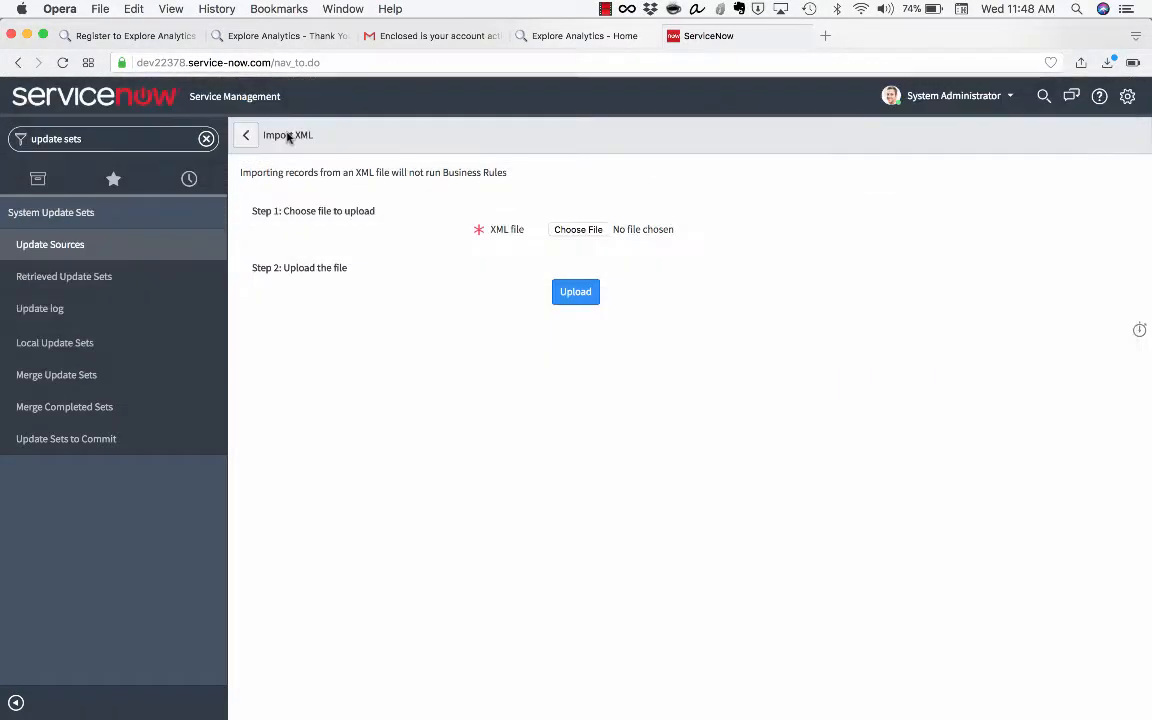
{"action": "left_click", "coordinate": [568, 303]}
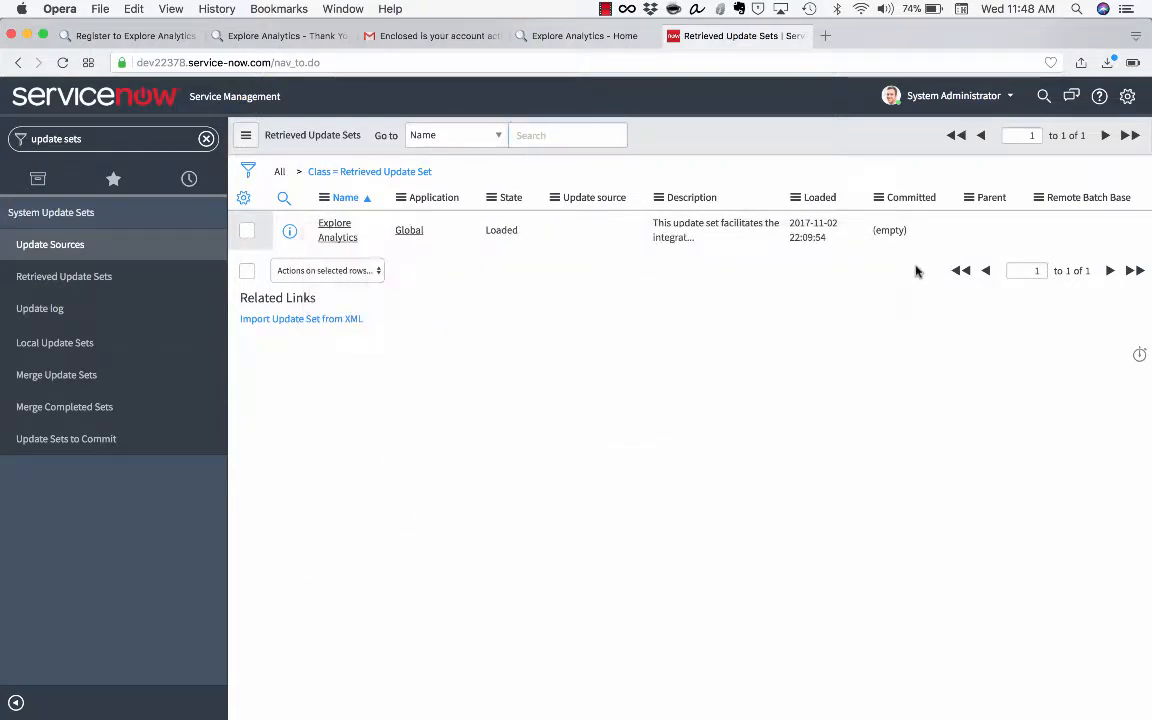
Open the loaded Explore Analytics update set record and preview it
{"action": "right_click", "coordinate": [519, 232]}
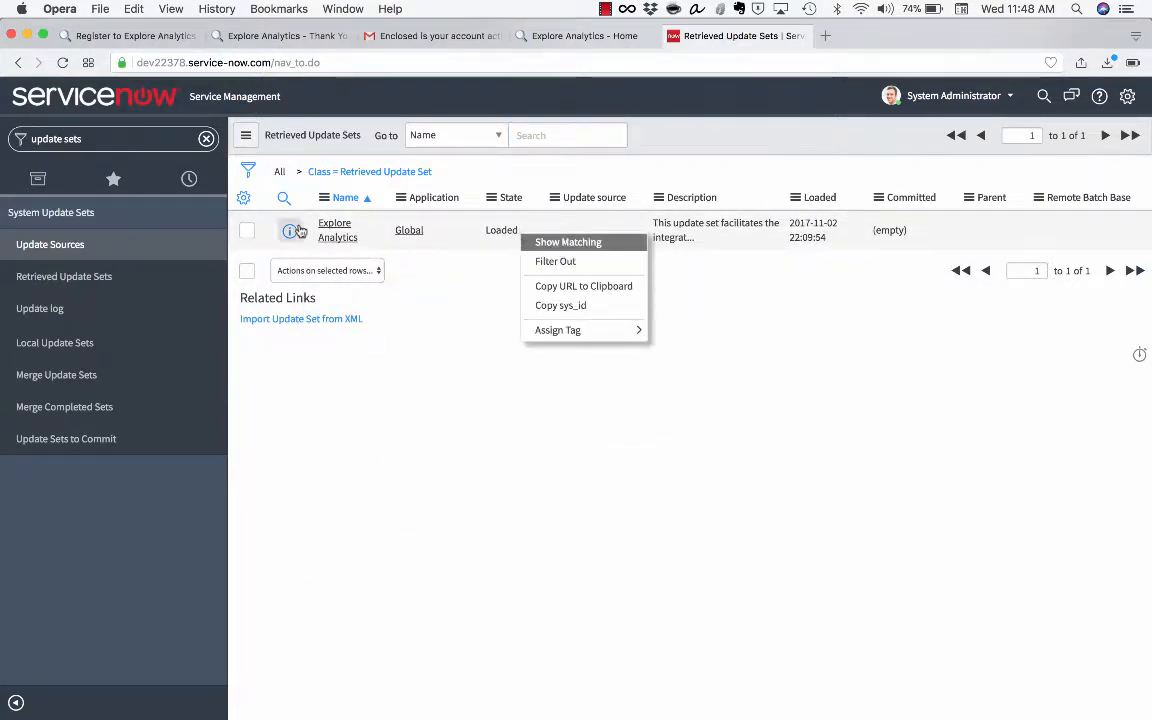
{"action": "left_click", "coordinate": [333, 230]}
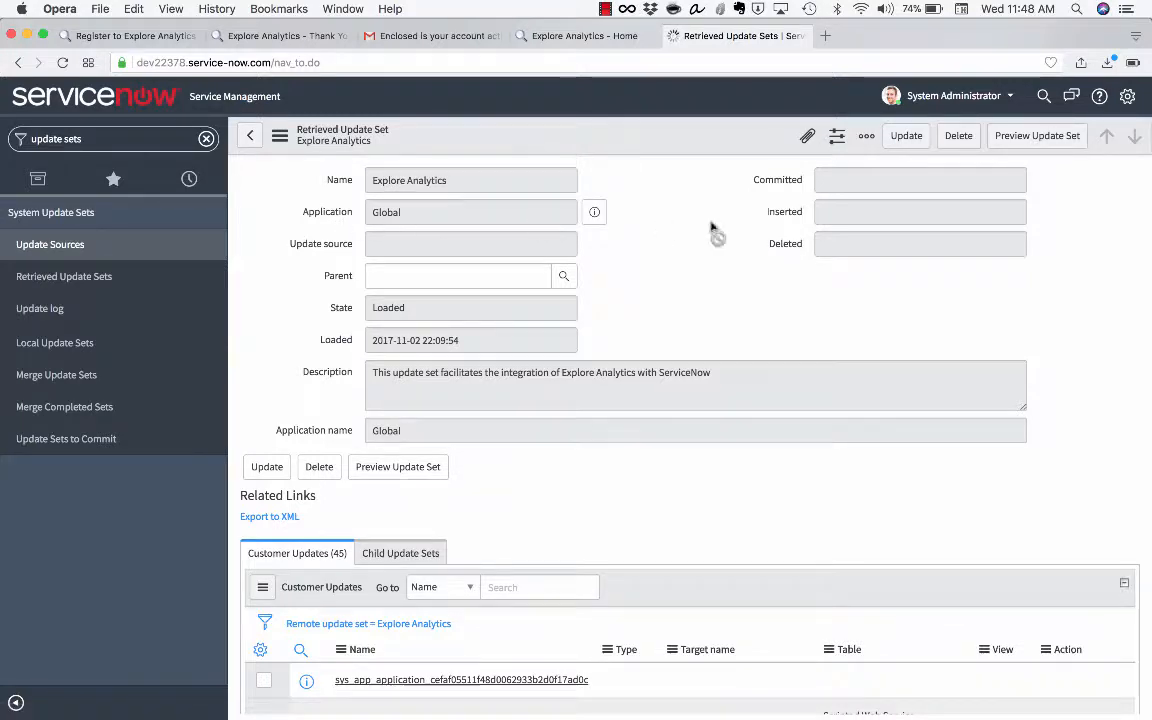
{"action": "left_click", "coordinate": [1016, 147]}
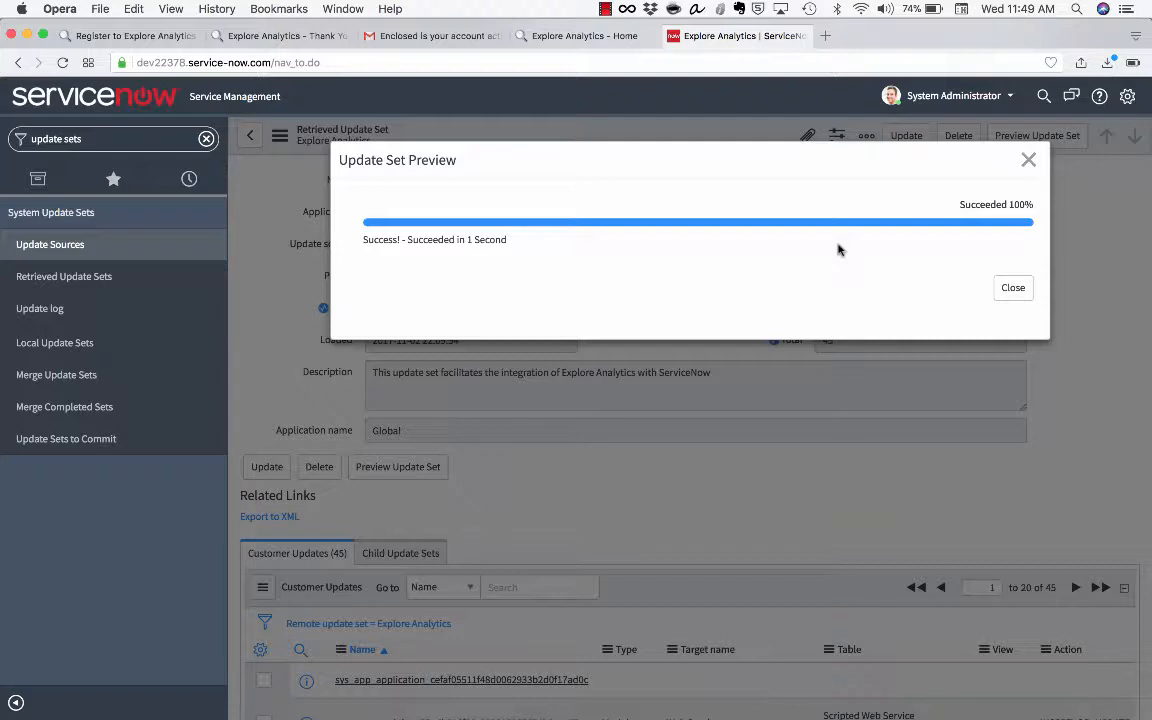
Close the successful preview results and commit the Explore Analytics update set
{"action": "left_click", "coordinate": [1010, 289]}
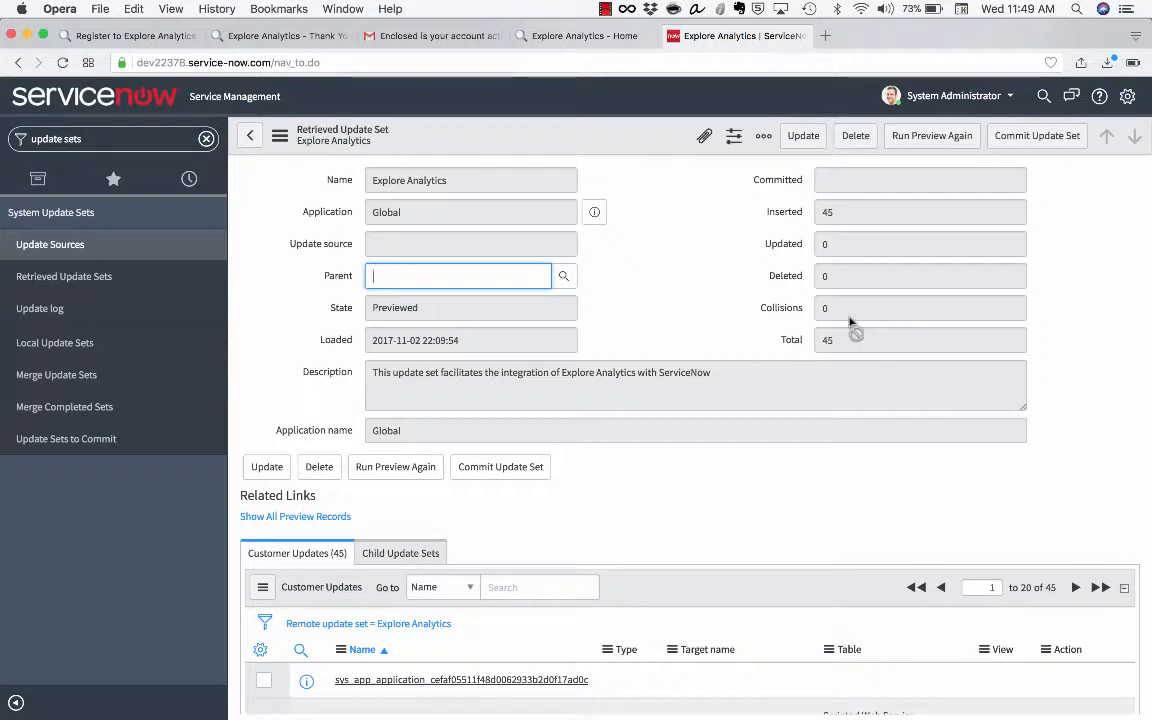
{"action": "left_click", "coordinate": [518, 479]}
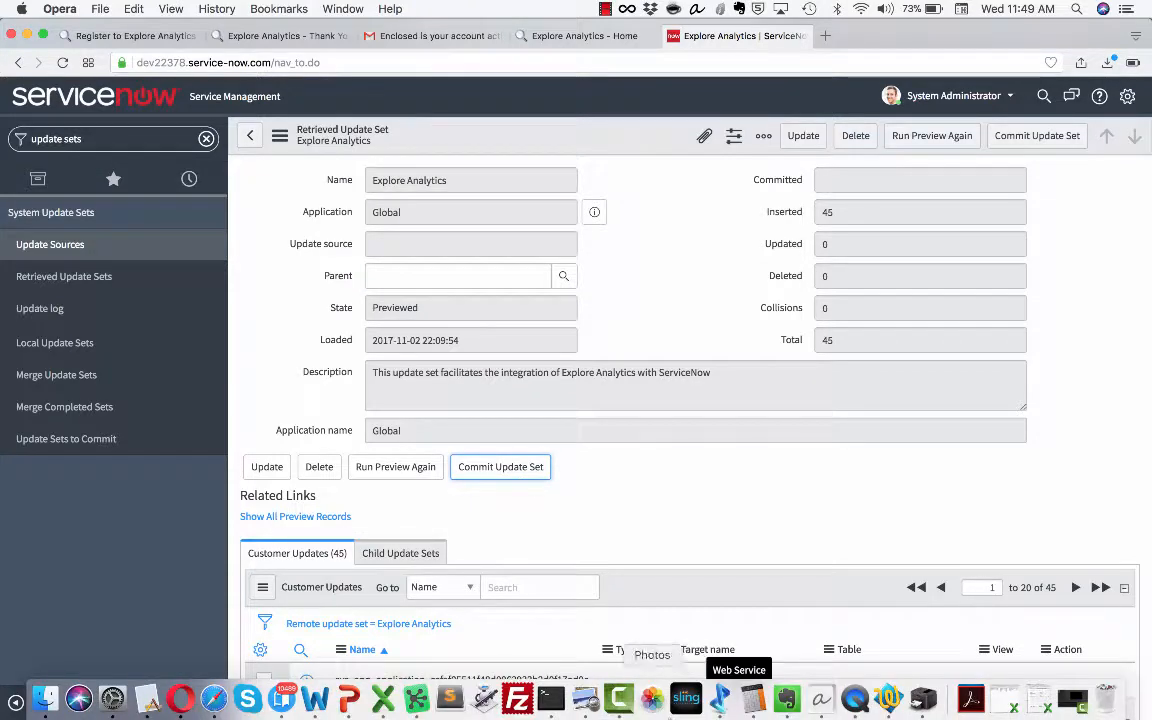
{"action": "left_click", "coordinate": [616, 697]}
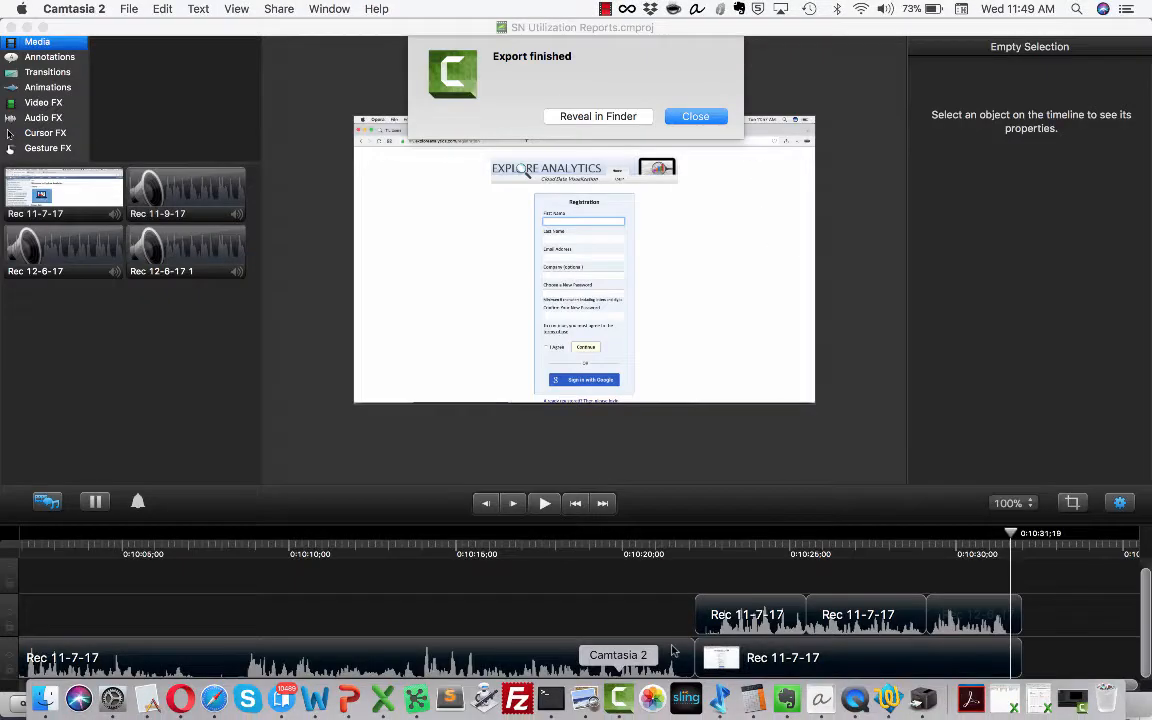
Return from Camtasia to the browser showing ServiceNow
{"action": "left_click", "coordinate": [184, 698]}
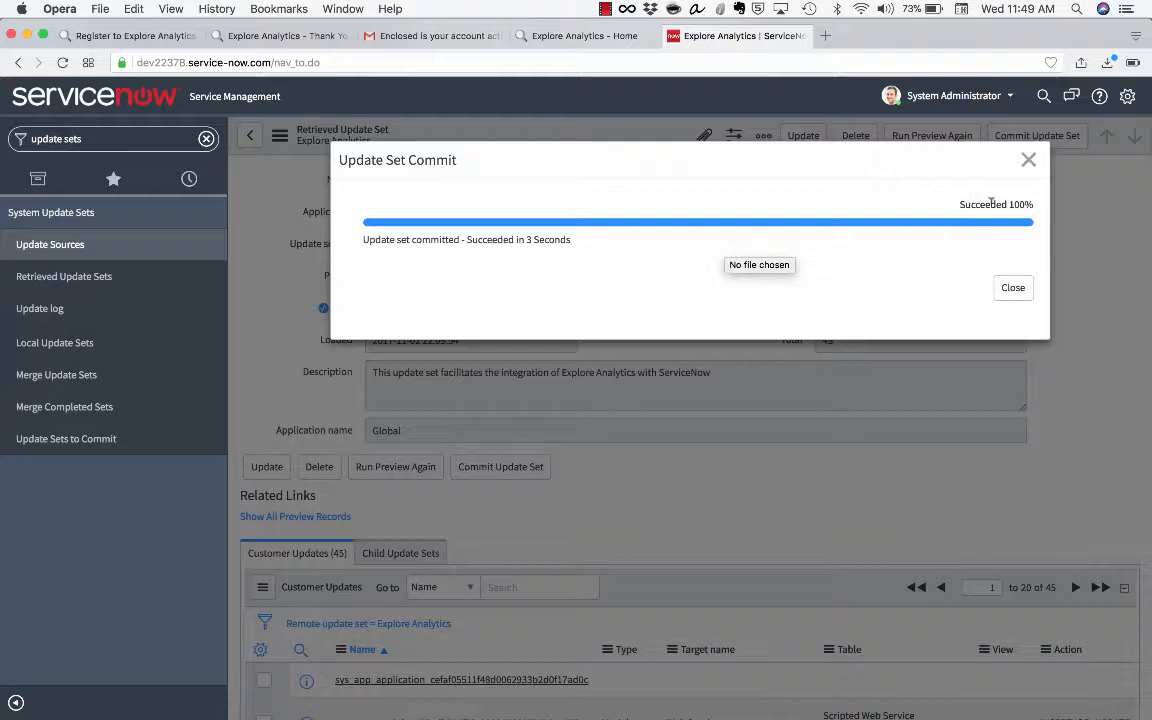
Close the commit results and name the new data source 'Dev ServiceNow'
{"action": "left_click", "coordinate": [1010, 287]}
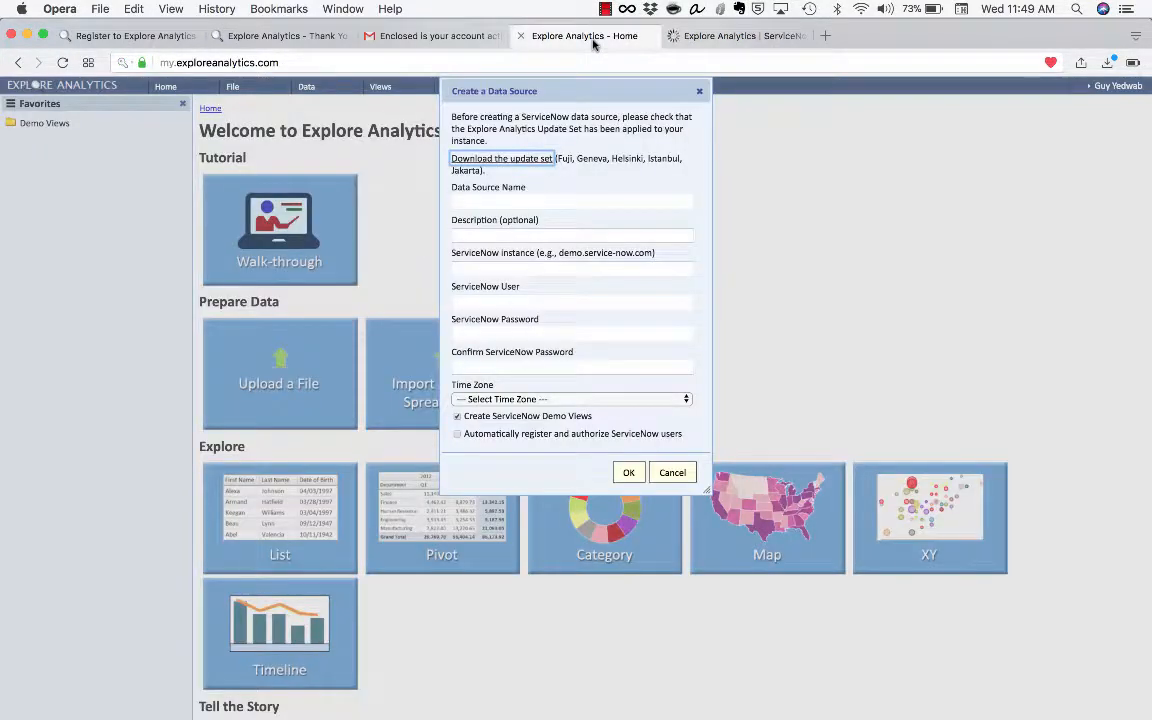
{"action": "left_click", "coordinate": [545, 203]}
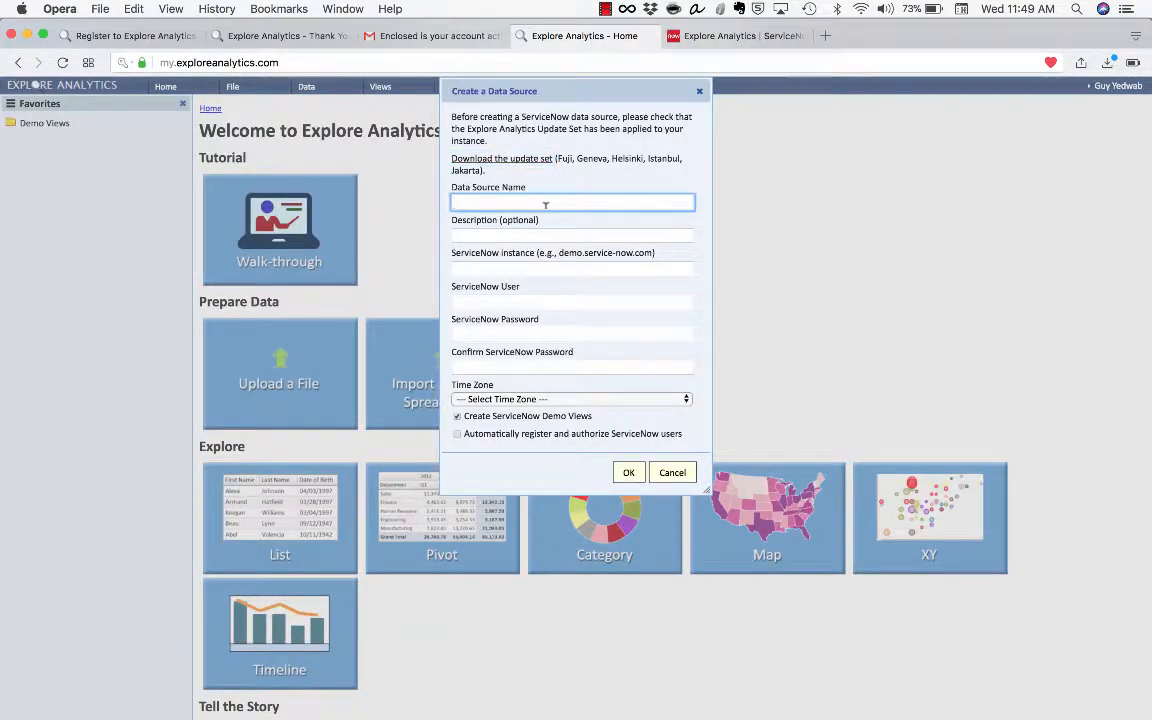
{"action": "type", "text": "De"}
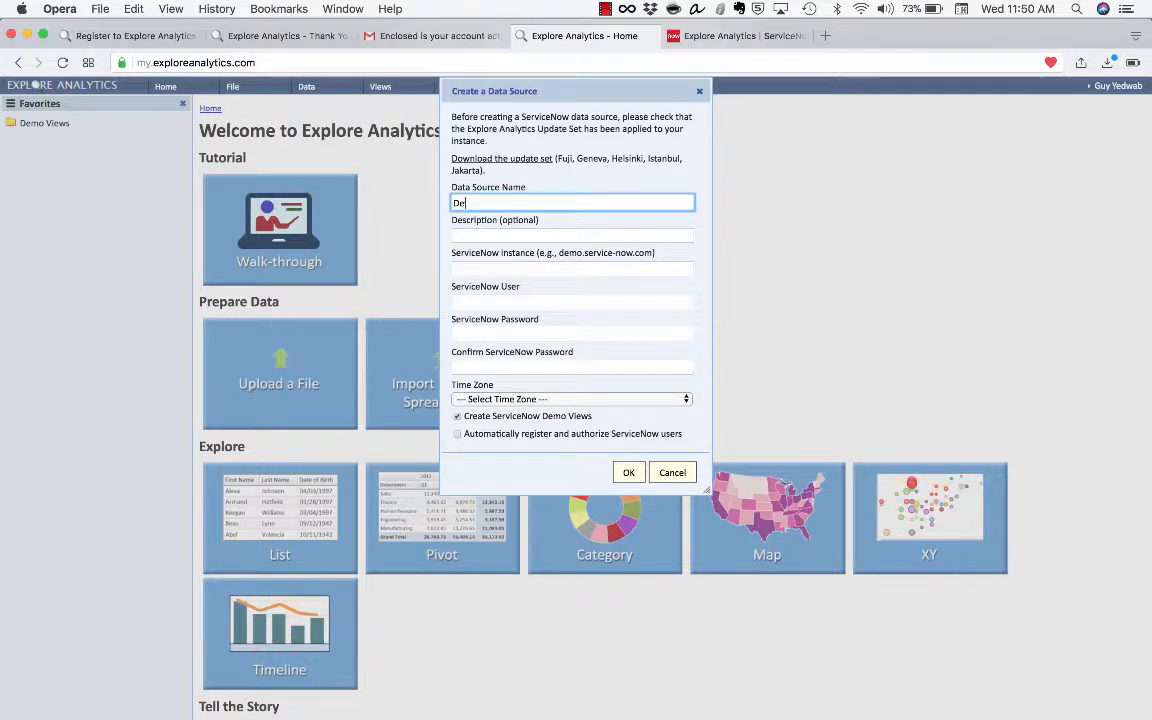
{"action": "type", "text": "v ServiceNow"}
{"action": "key", "text": "Tab"}
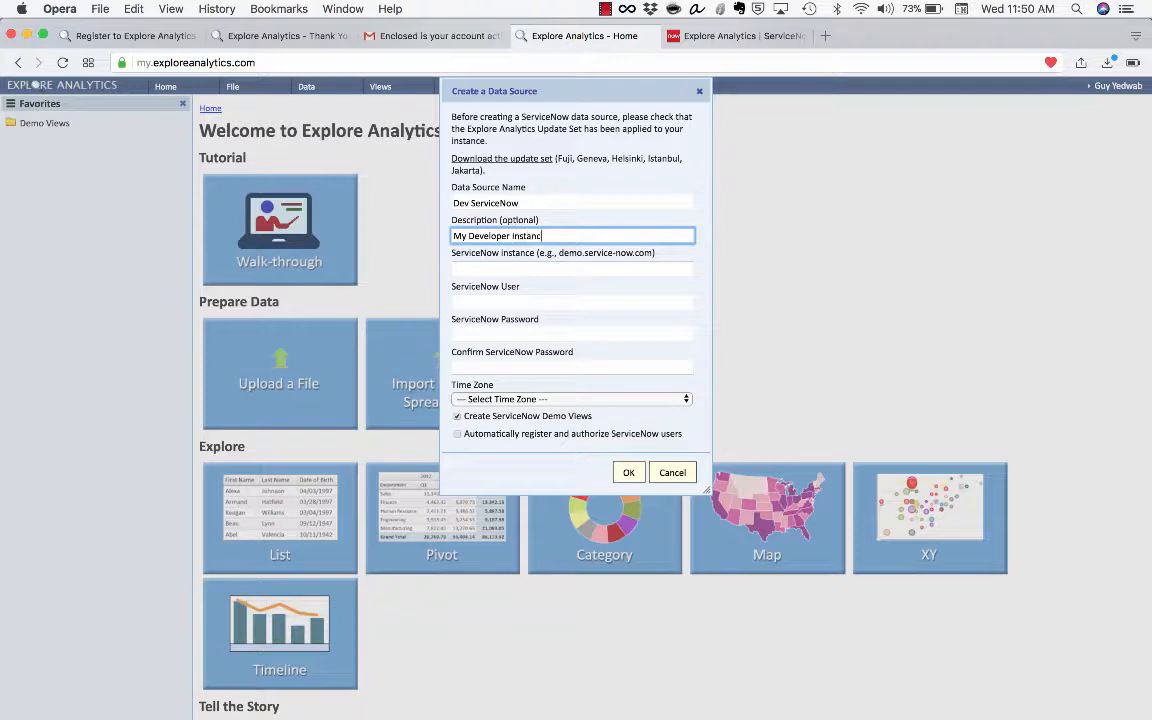
{"action": "key", "text": "Tab"}
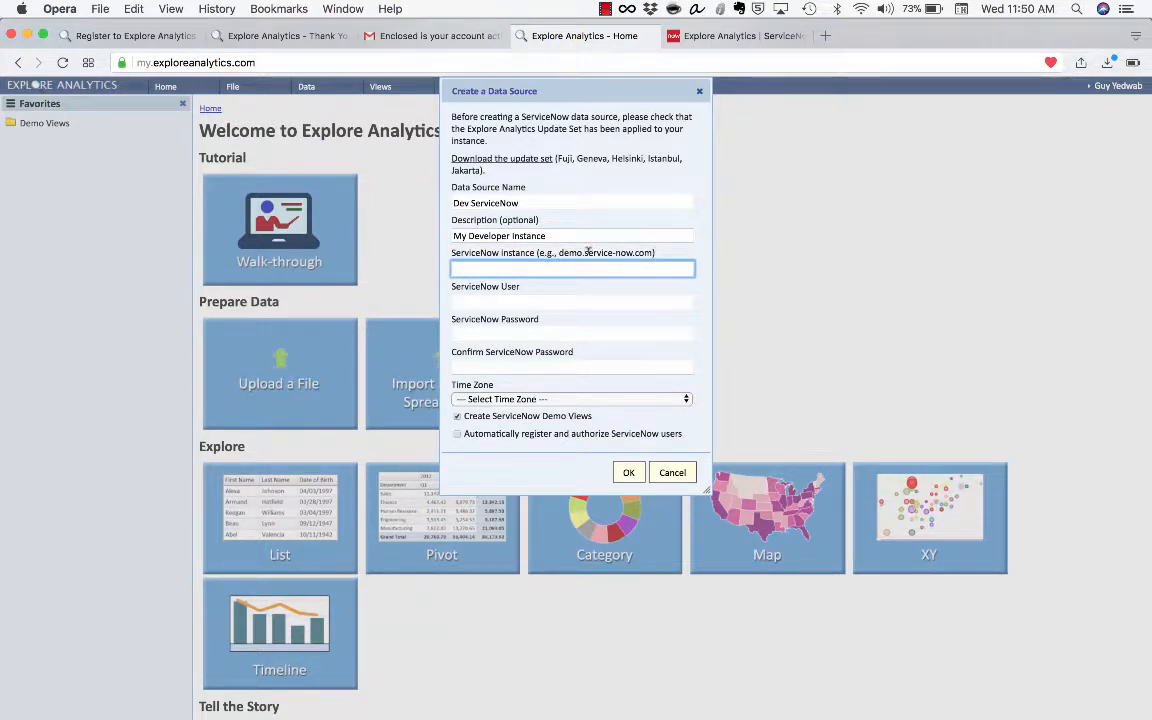
Copy the instance domain from the ServiceNow address into the data source's instance field
{"action": "left_click", "coordinate": [720, 36]}
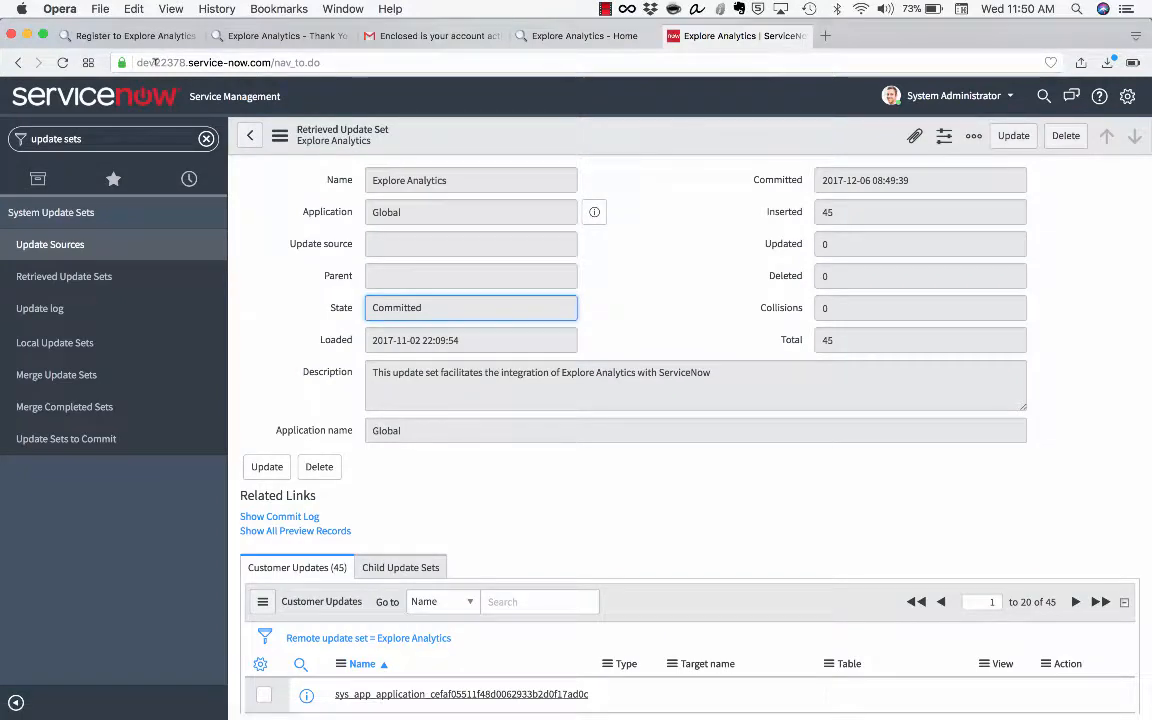
{"action": "left_click", "coordinate": [148, 61]}
{"action": "left_click", "coordinate": [137, 62]}
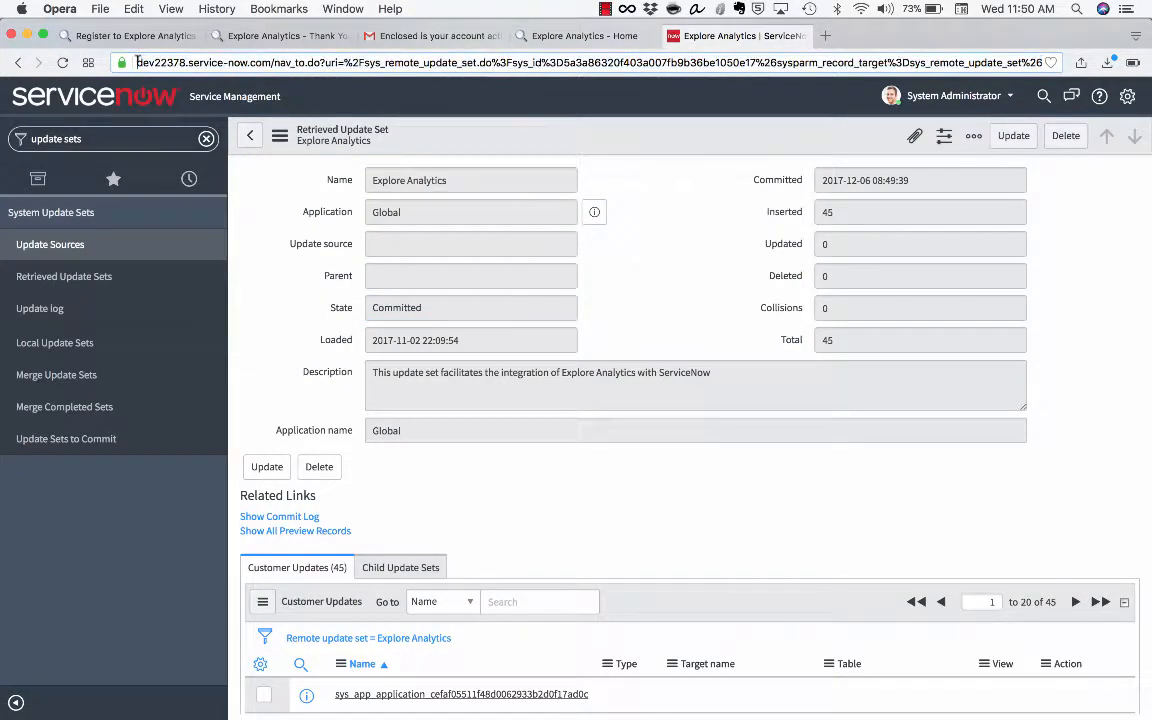
{"action": "left_click_drag", "start_coordinate": [137, 62], "coordinate": [271, 62]}
{"action": "key", "text": "super+c"}
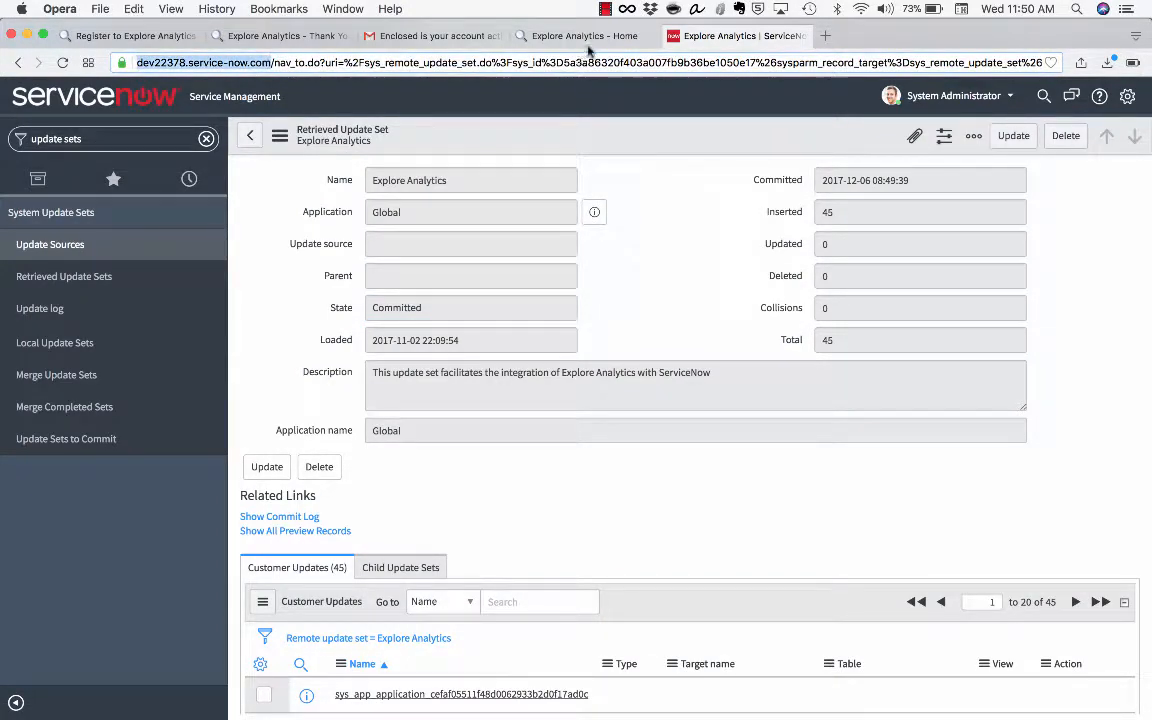
{"action": "left_click", "coordinate": [592, 37]}
{"action": "key", "text": "super+v"}
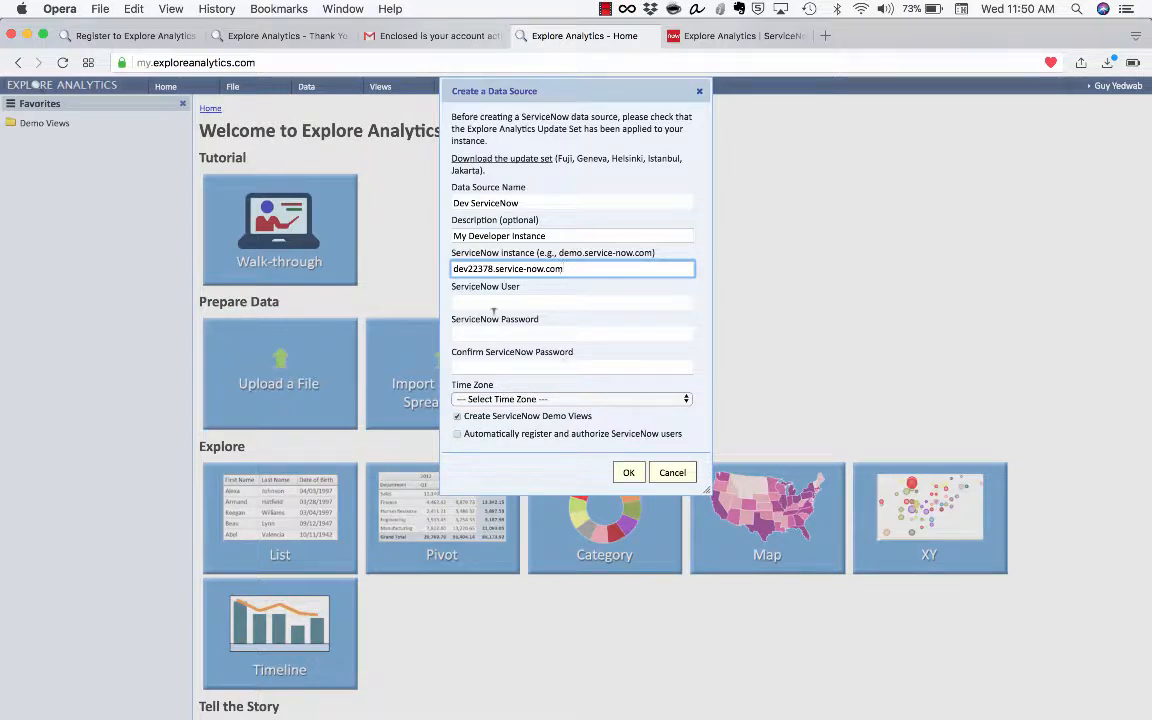
{"action": "left_click", "coordinate": [737, 36]}
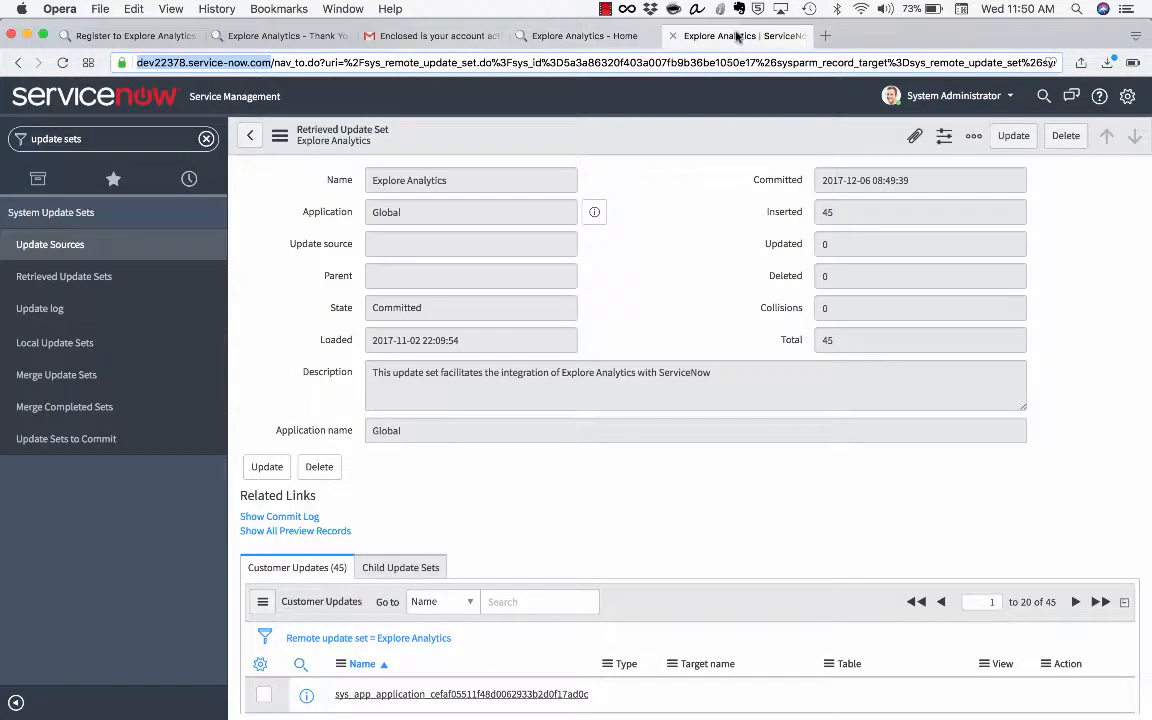
Filter the navigator for 'users', open the Users list, and start a new user
{"action": "left_click", "coordinate": [159, 141]}
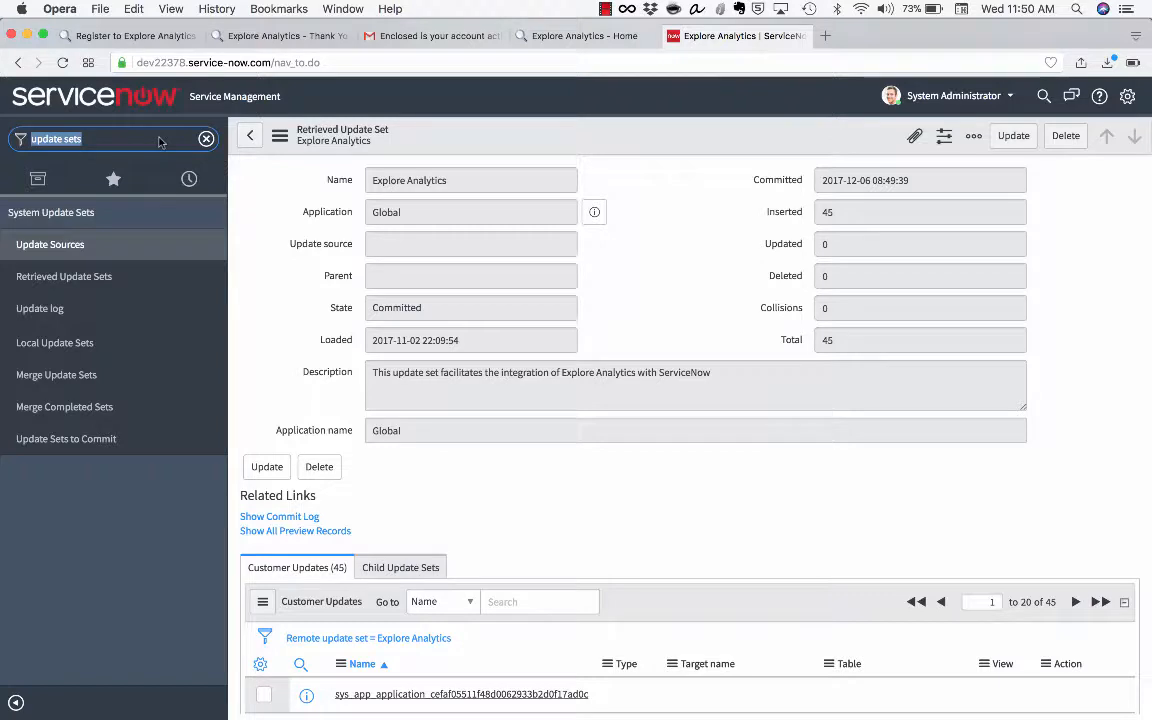
{"action": "type", "text": "users"}
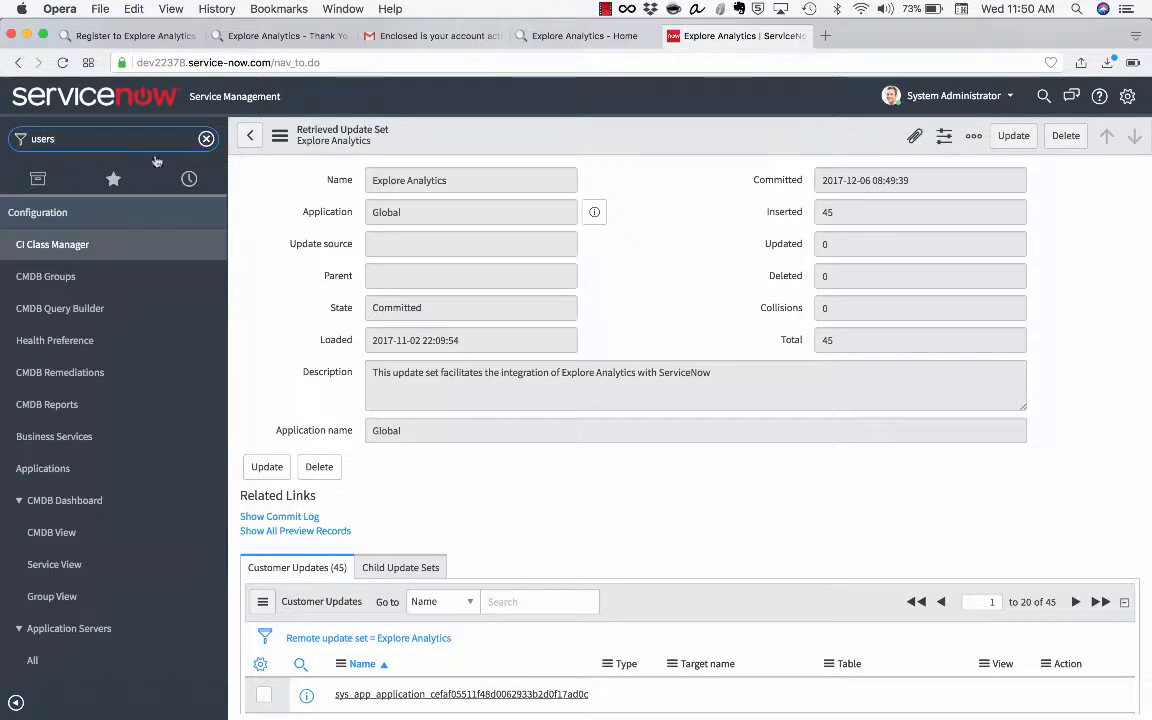
{"action": "scroll", "coordinate": [162, 370], "scroll_direction": "down", "scroll_amount": 10}
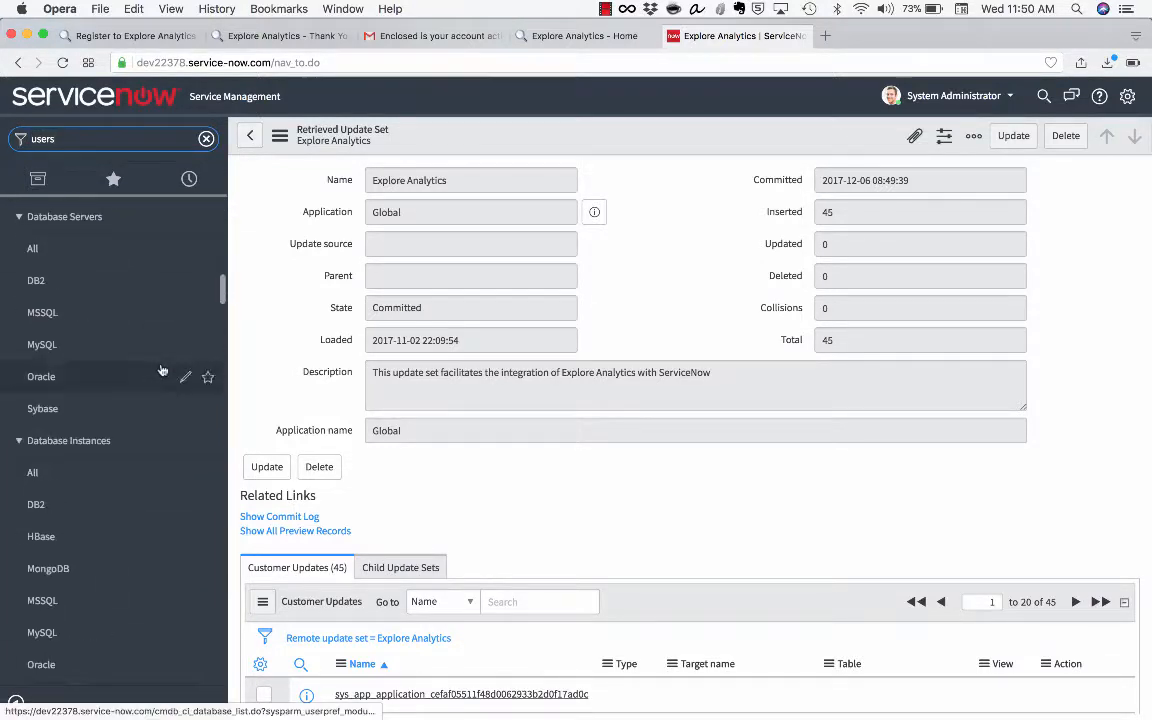
{"action": "scroll", "coordinate": [162, 370], "scroll_direction": "down", "scroll_amount": 15}
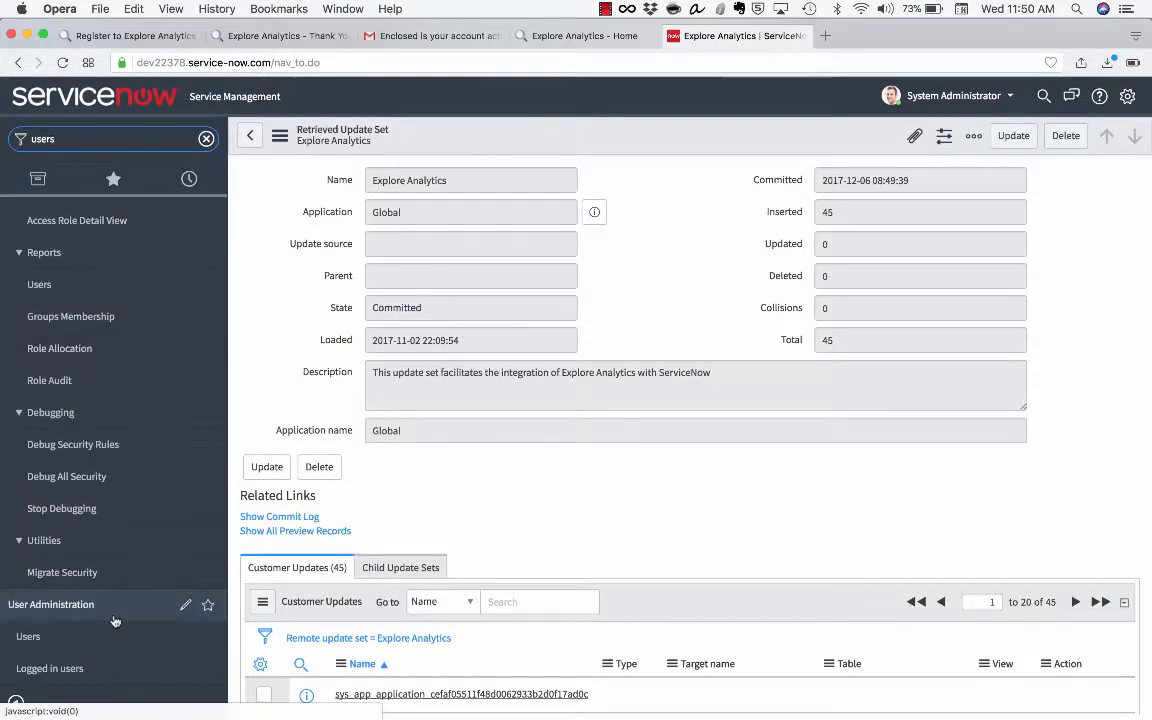
{"action": "left_click", "coordinate": [110, 636]}
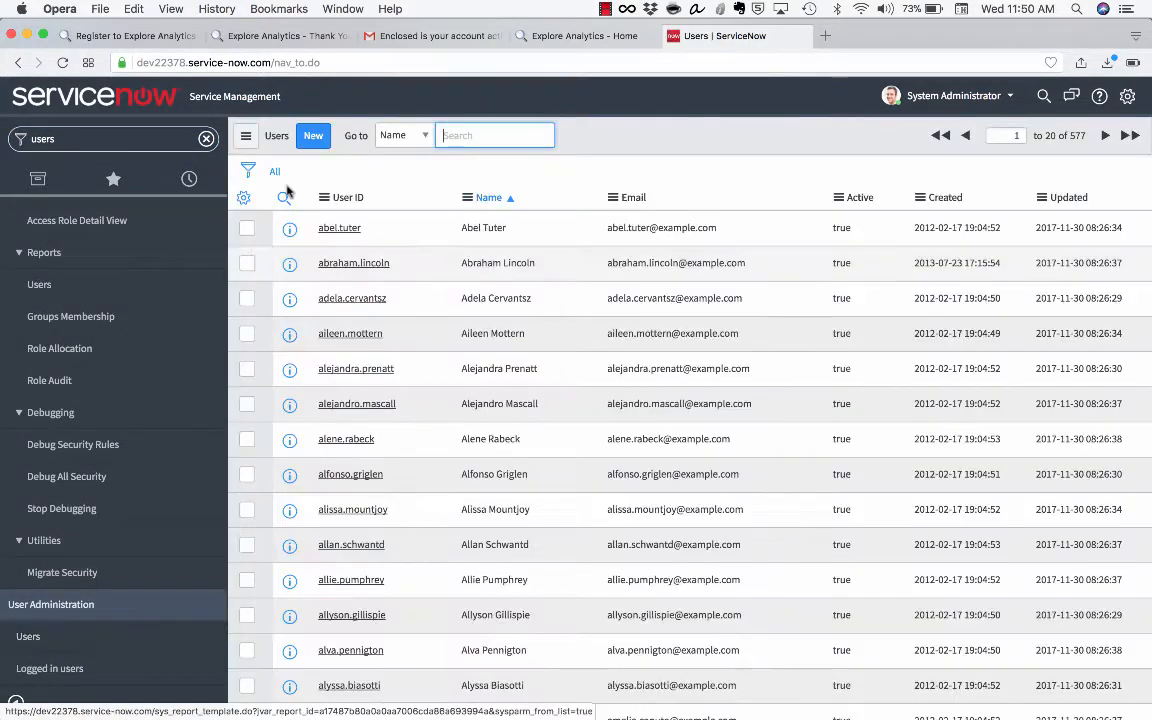
{"action": "left_click", "coordinate": [313, 145]}
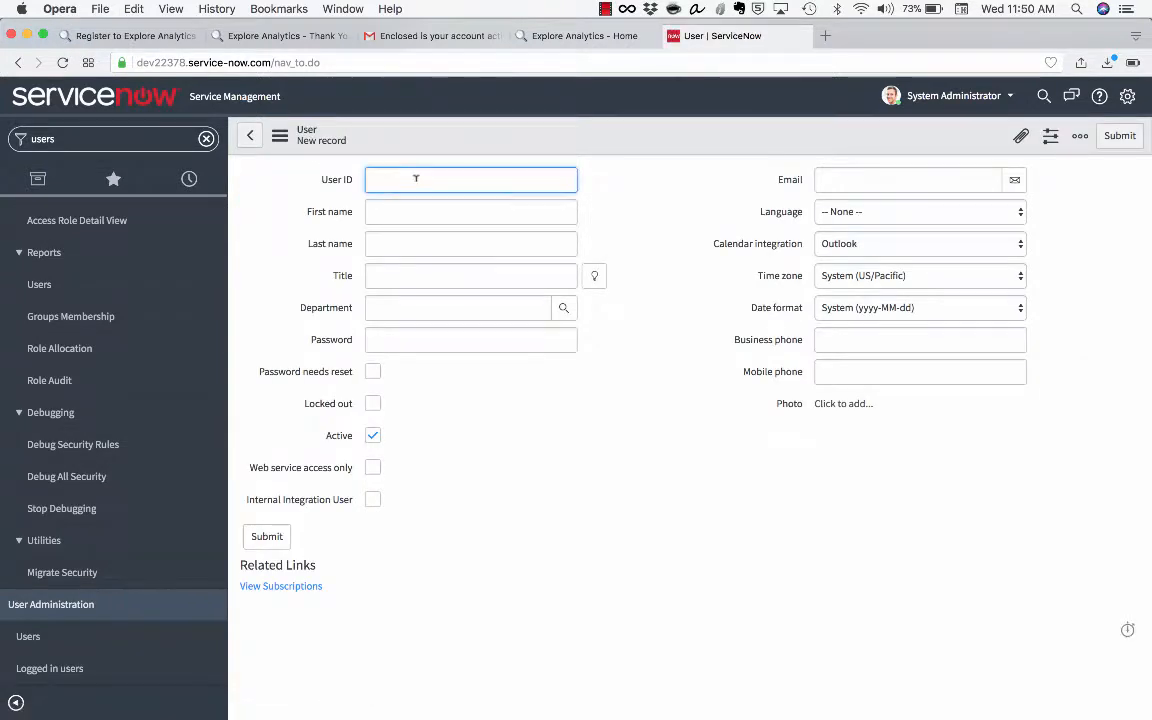
Enter user ID explore_service, name Explore Service, and a password
{"action": "type", "text": "explore"}
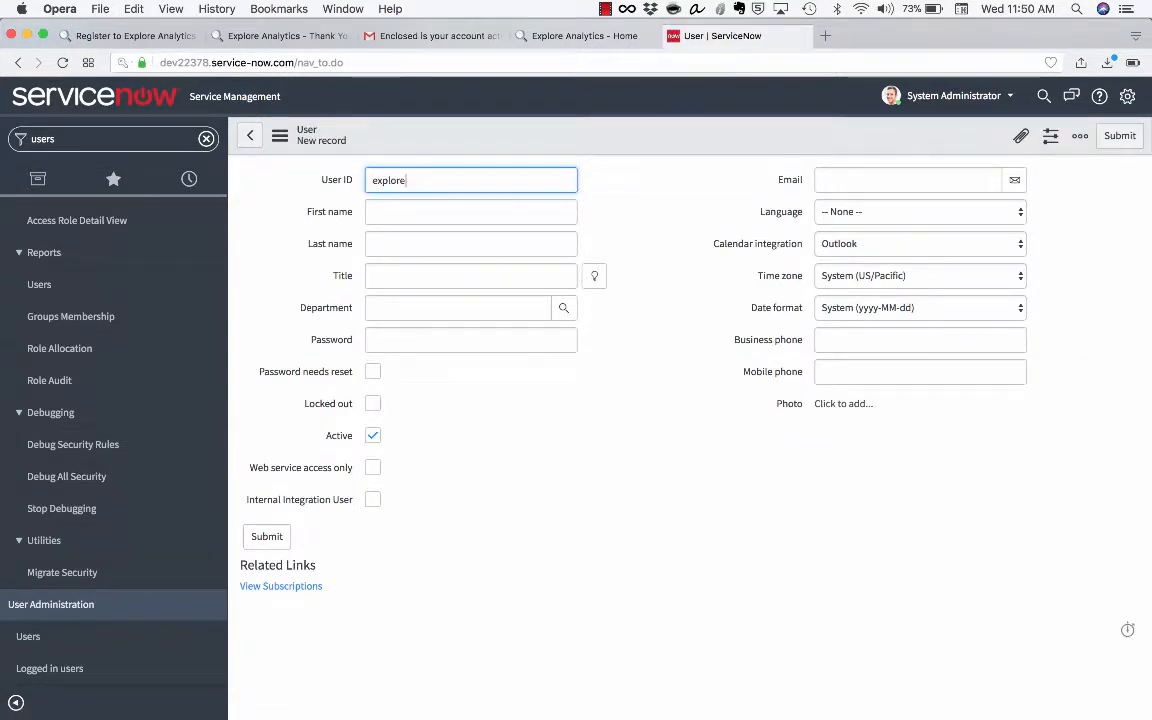
{"action": "type", "text": "_service"}
{"action": "key", "text": "Tab"}
{"action": "type", "text": "Exp"}
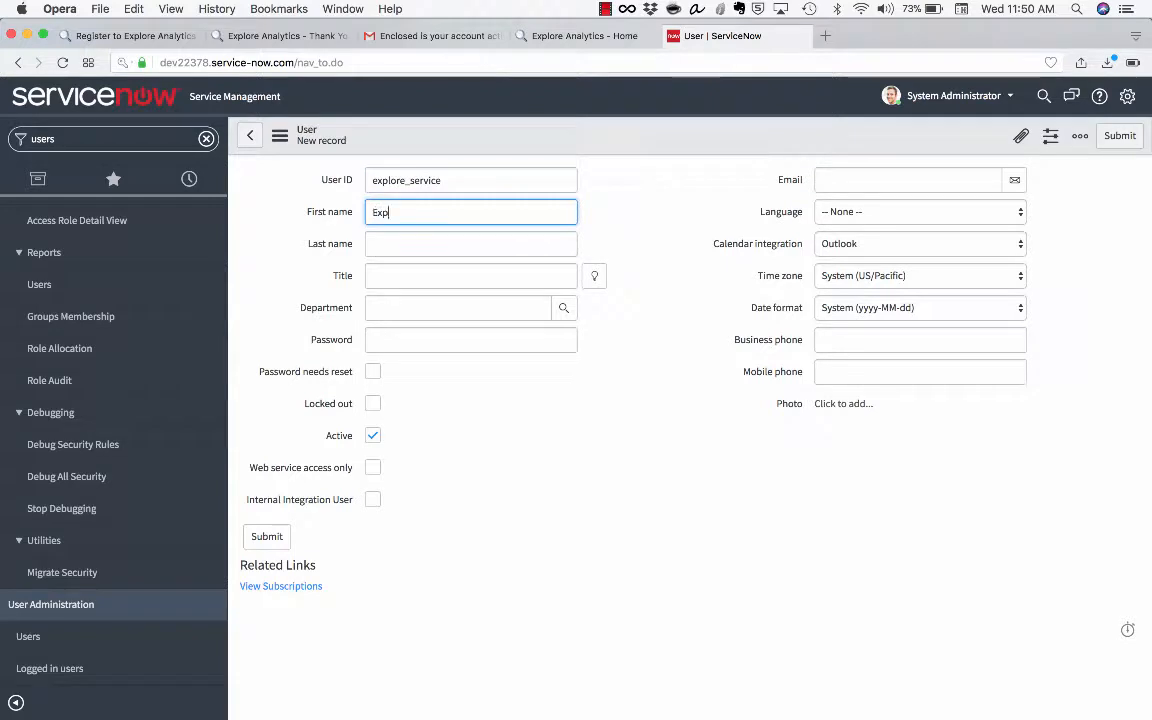
{"action": "key", "text": "shift+Tab"}
{"action": "type", "text": "Se"}
{"action": "key", "text": "super+z"}
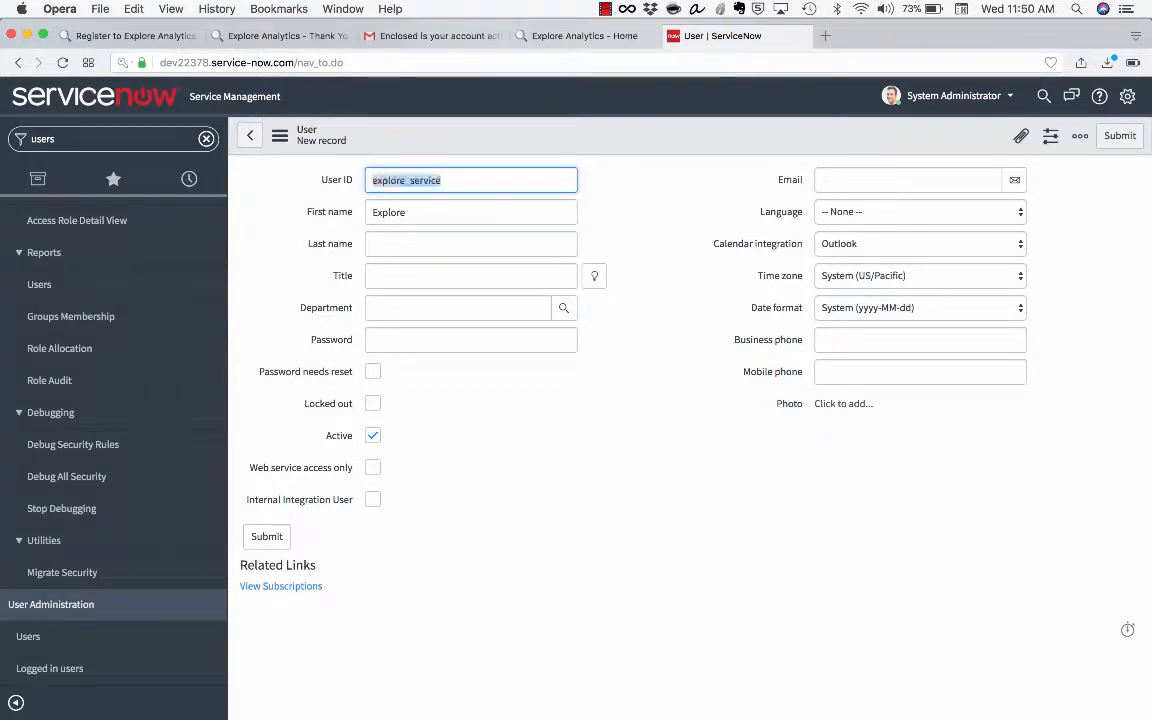
{"action": "key", "text": "Tab"}
{"action": "key", "text": "Tab"}
{"action": "type", "text": "Service"}
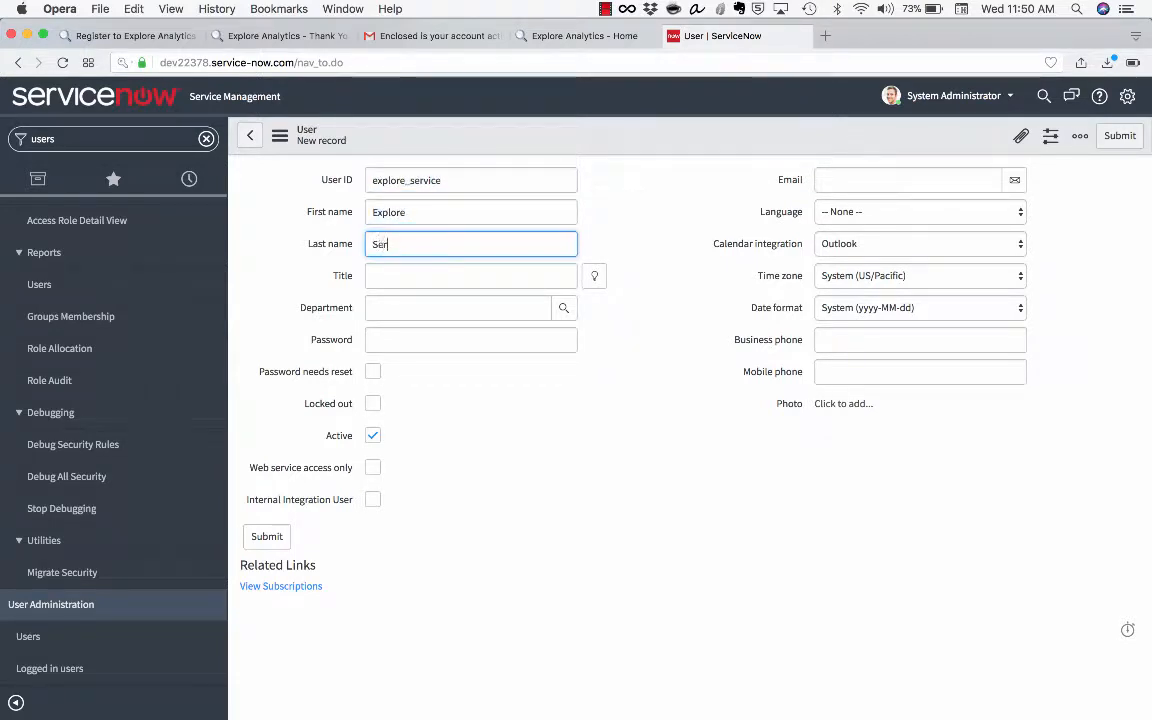
{"action": "key", "text": "Tab"}
{"action": "key", "text": "Tab"}
{"action": "key", "text": "Tab"}
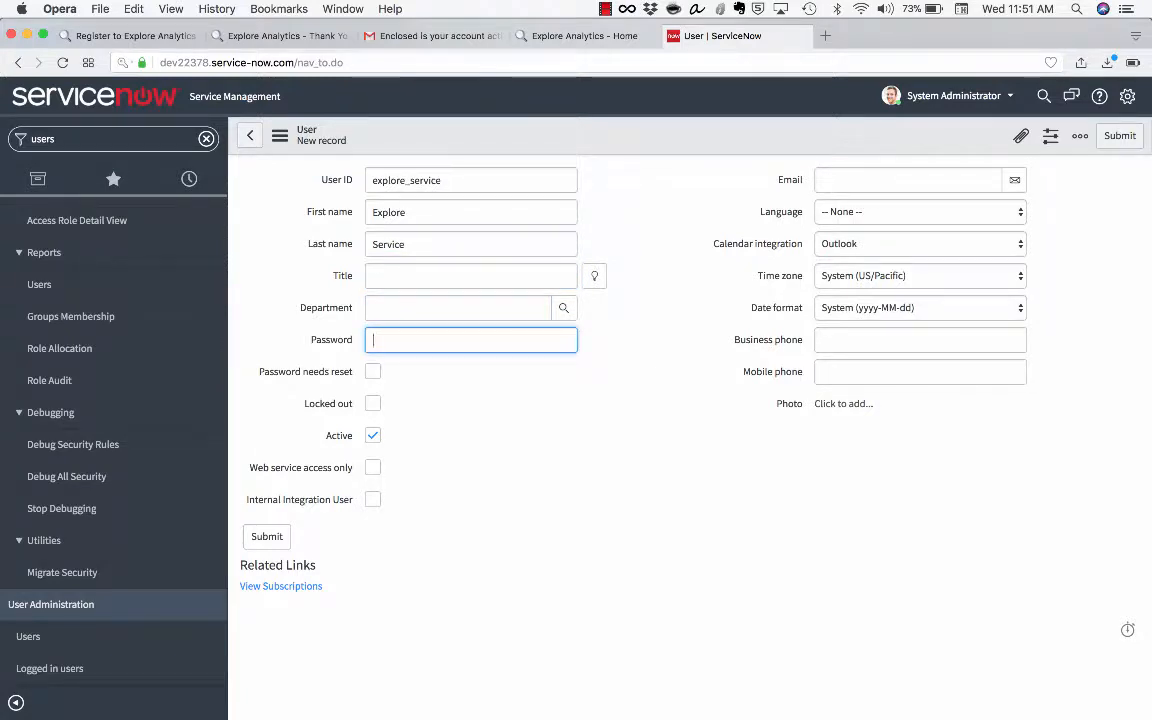
{"action": "type", "text": "••••••••••"}
Restrict the user to web service access only and save the record
{"action": "right_click", "coordinate": [606, 134]}
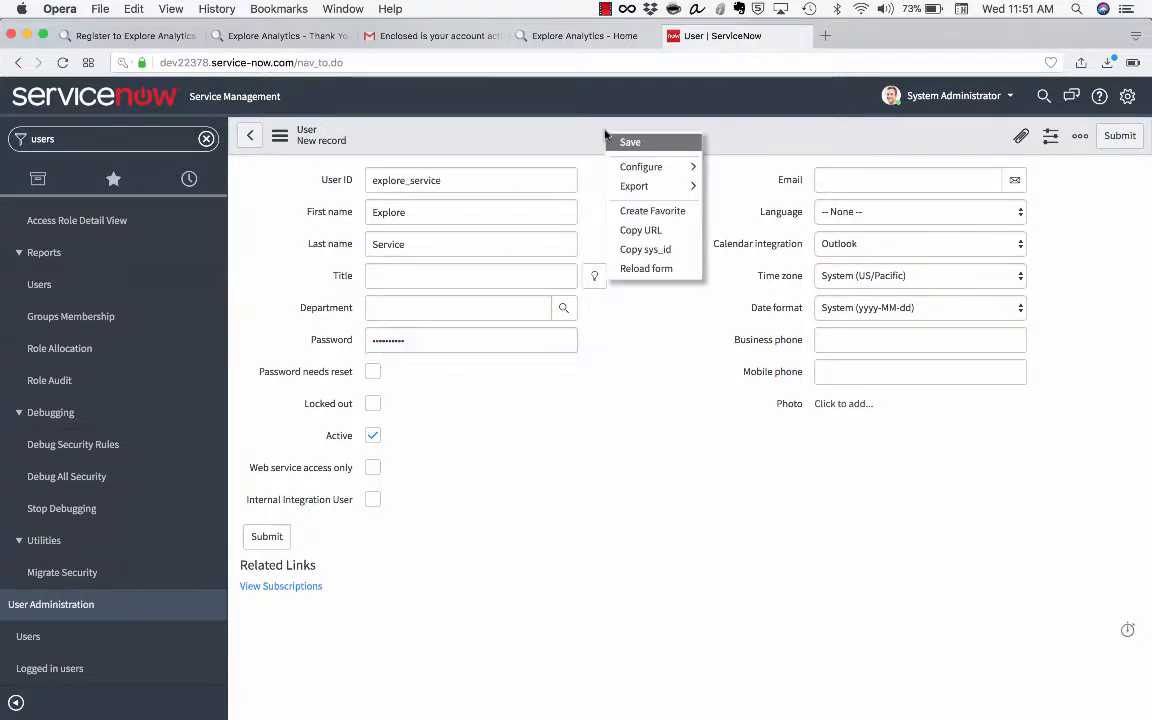
{"action": "left_click", "coordinate": [388, 619]}
{"action": "left_click", "coordinate": [369, 467]}
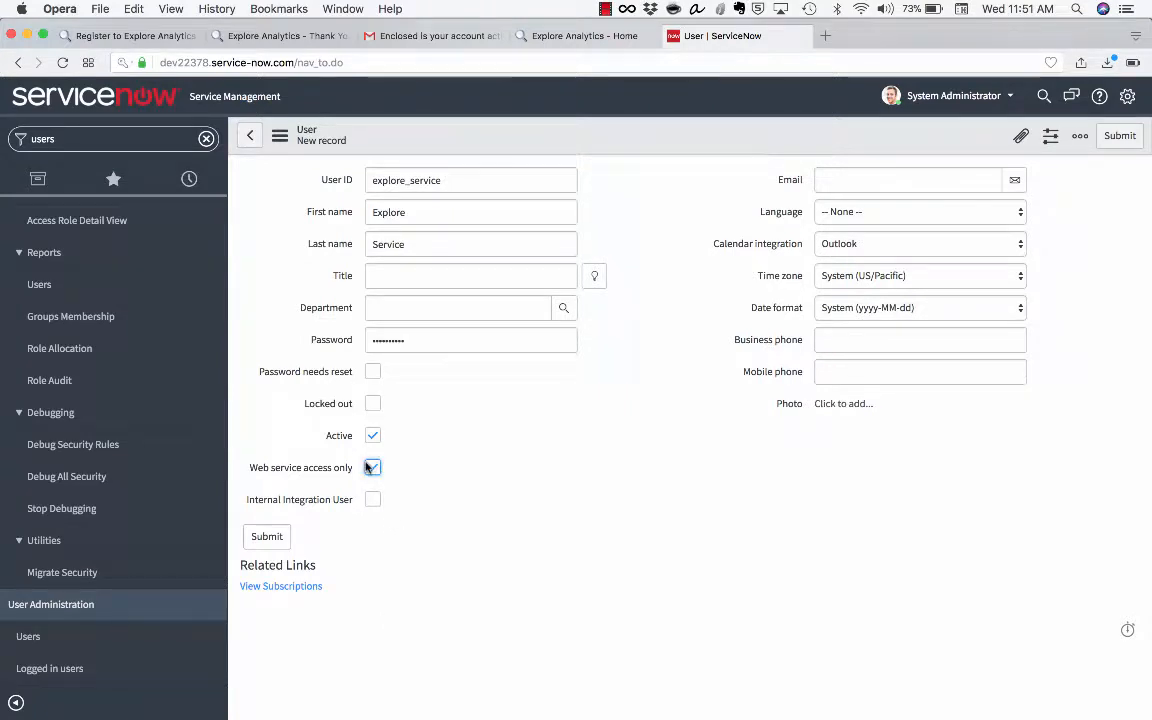
{"action": "right_click", "coordinate": [598, 138]}
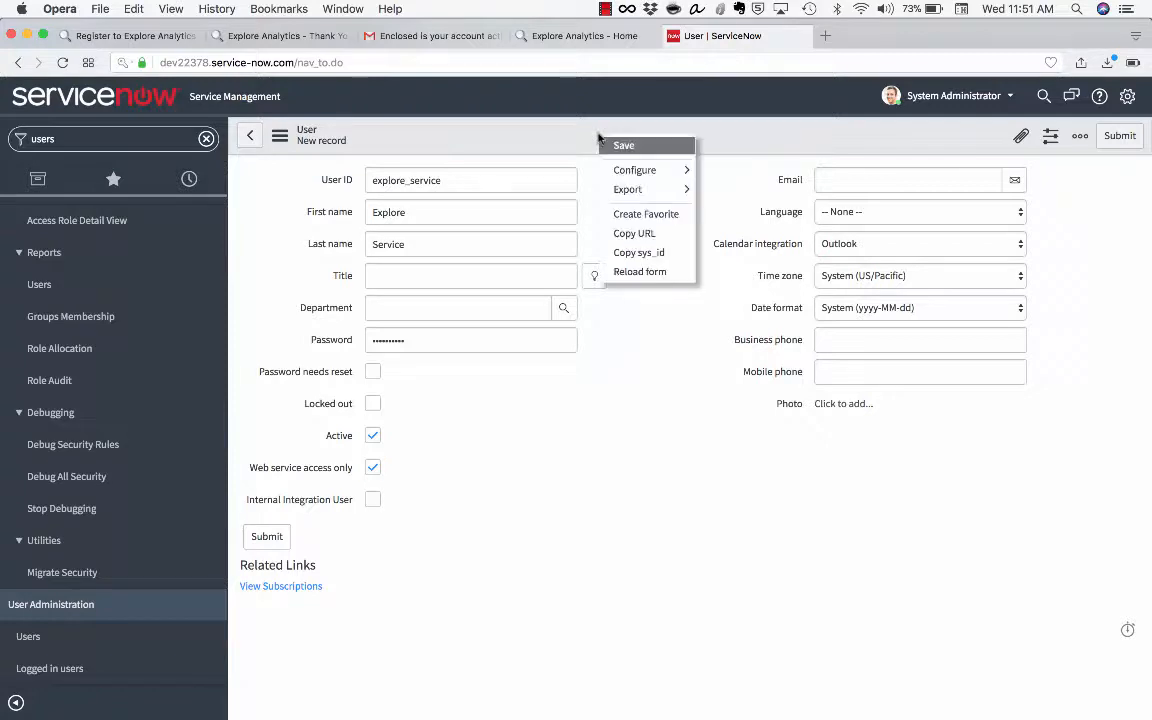
{"action": "left_click", "coordinate": [618, 146]}
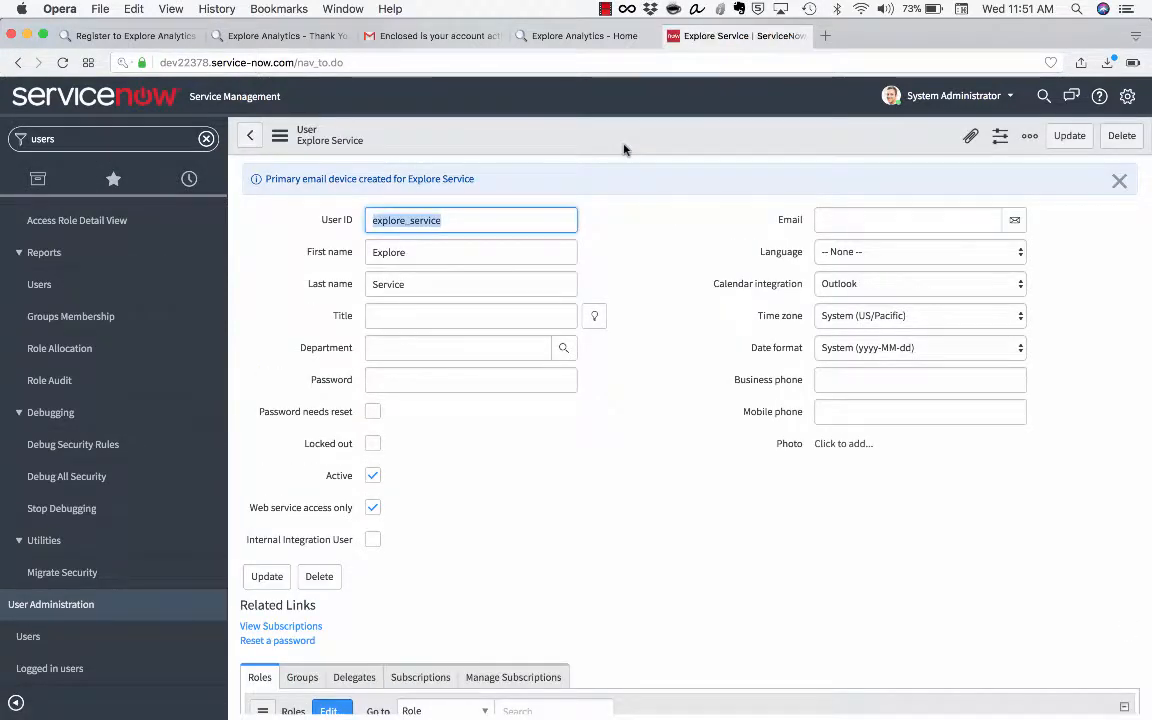
{"action": "left_click", "coordinate": [1119, 181]}
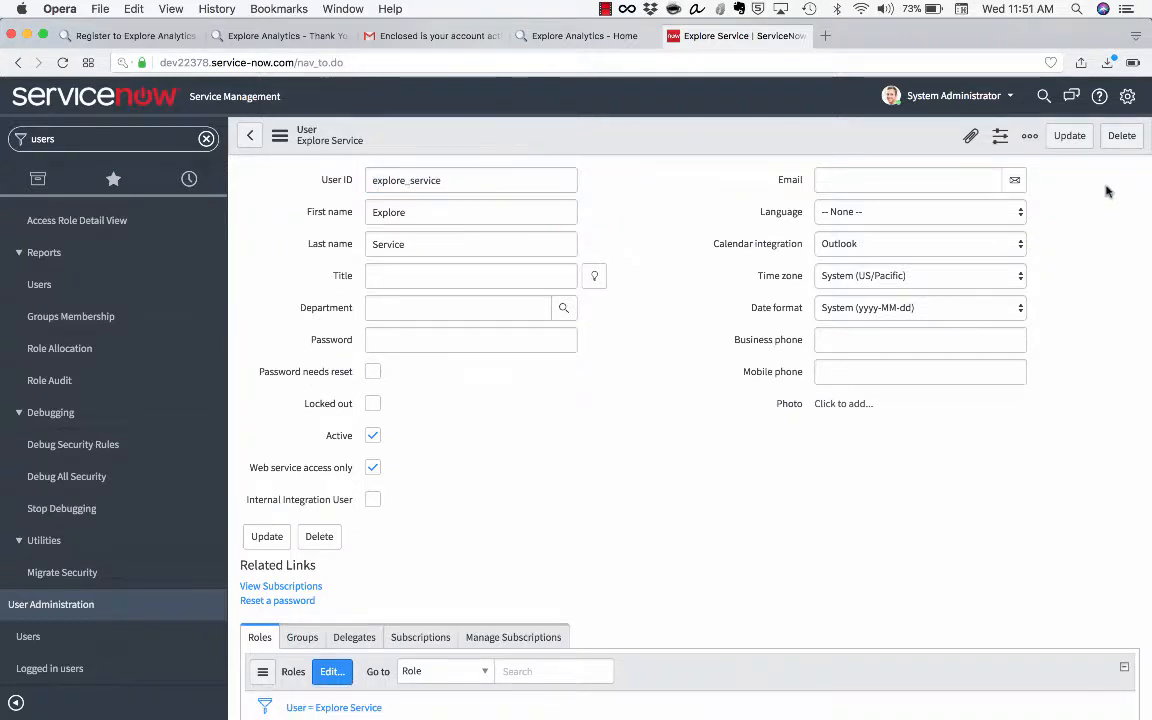
Add the itil_admin and catalog_admin roles in the Explore Service user's role editor
{"action": "scroll", "coordinate": [563, 380], "scroll_direction": "down", "scroll_amount": 3}
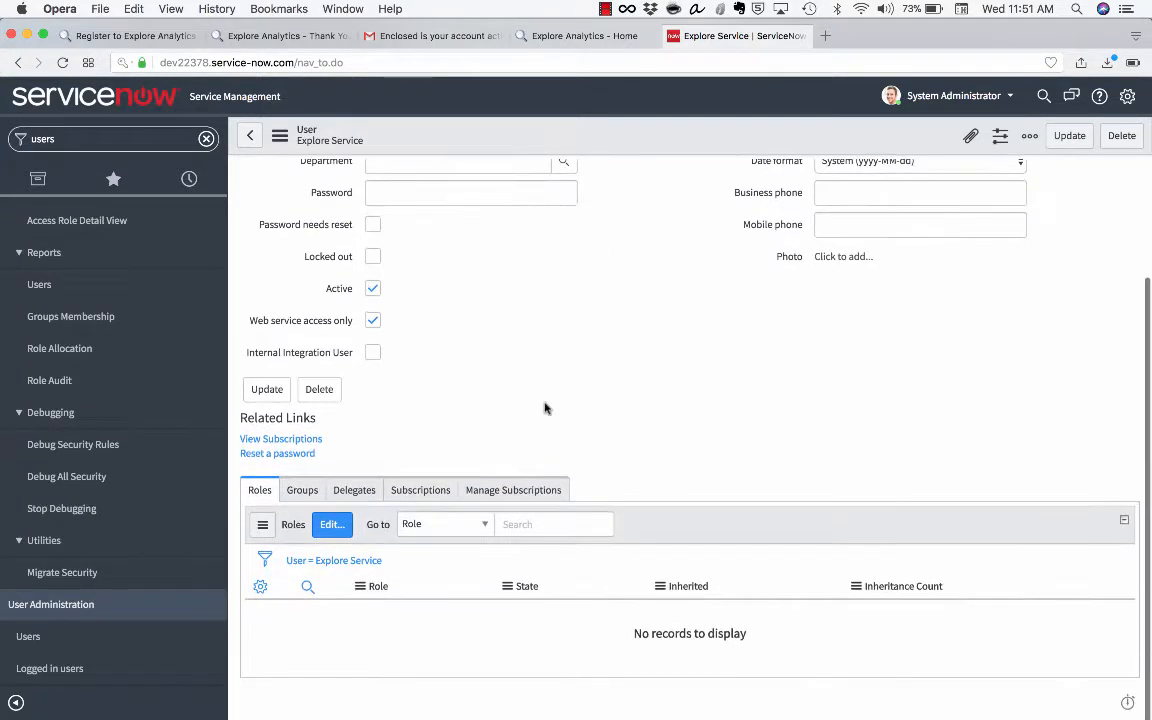
{"action": "left_click", "coordinate": [331, 526]}
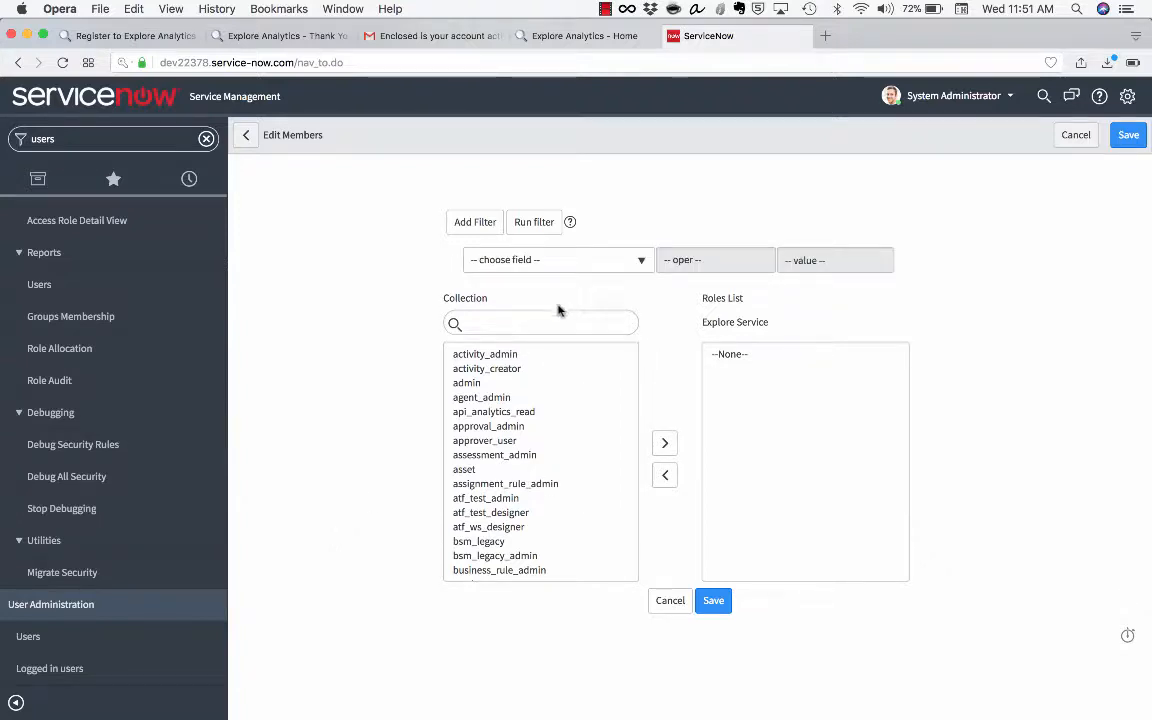
{"action": "left_click", "coordinate": [549, 314]}
{"action": "type", "text": "it"}
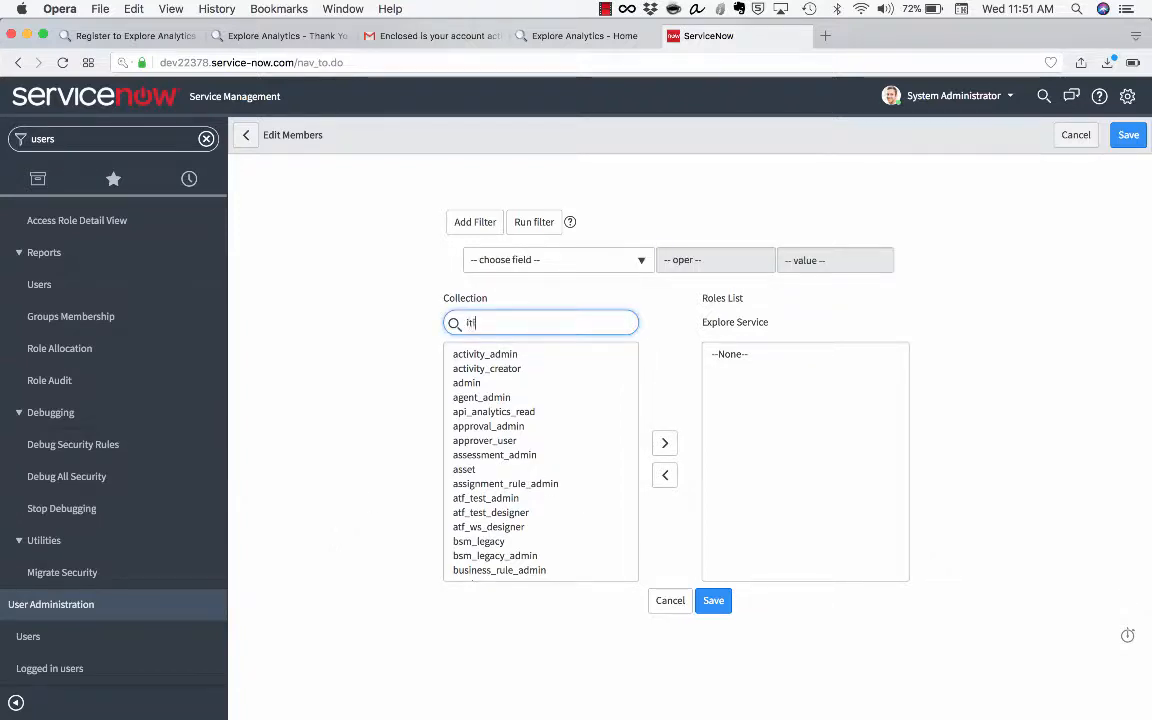
{"action": "type", "text": "il_admin"}
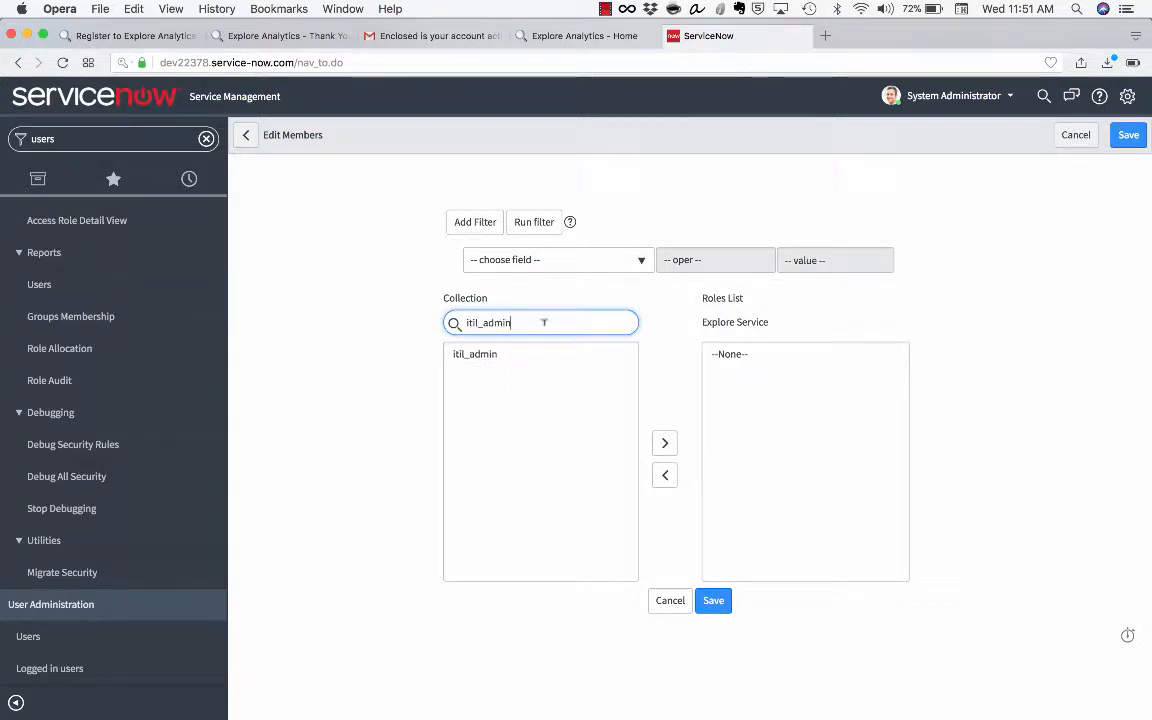
{"action": "double_click", "coordinate": [522, 357]}
{"action": "double_click", "coordinate": [520, 322]}
{"action": "type", "text": "cat"}
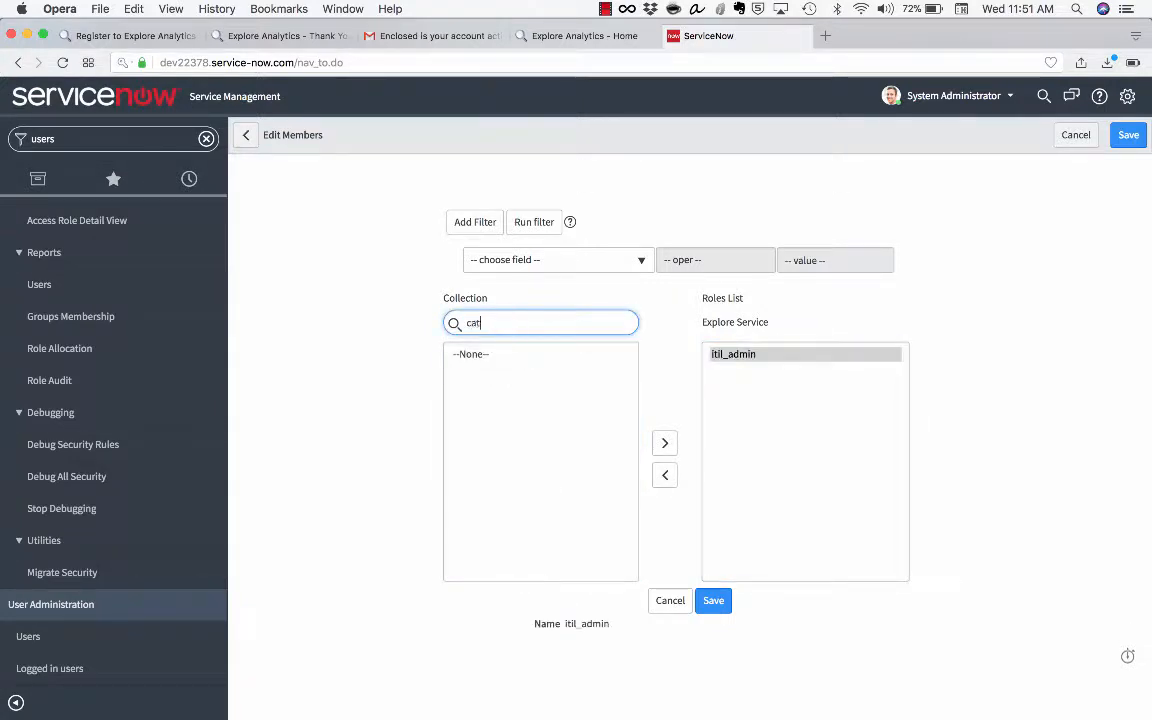
{"action": "type", "text": "alog_admin"}
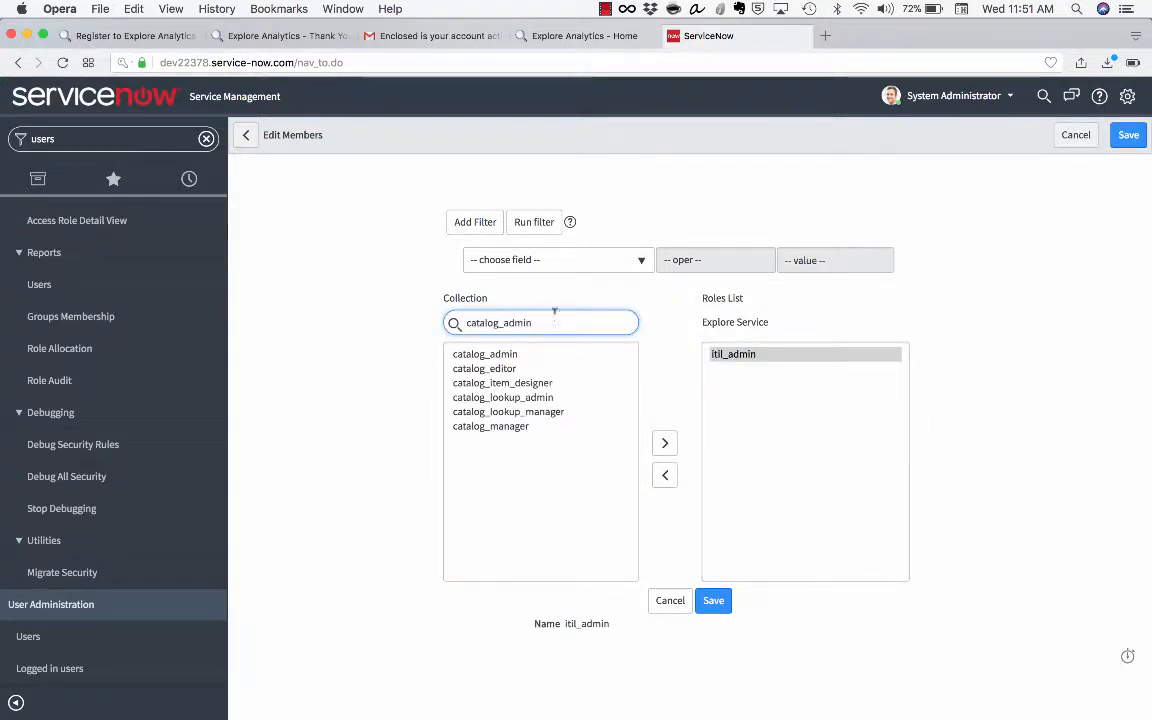
{"action": "double_click", "coordinate": [548, 357]}
Add the soap_script and content_admin roles too, then save the role list
{"action": "double_click", "coordinate": [594, 322]}
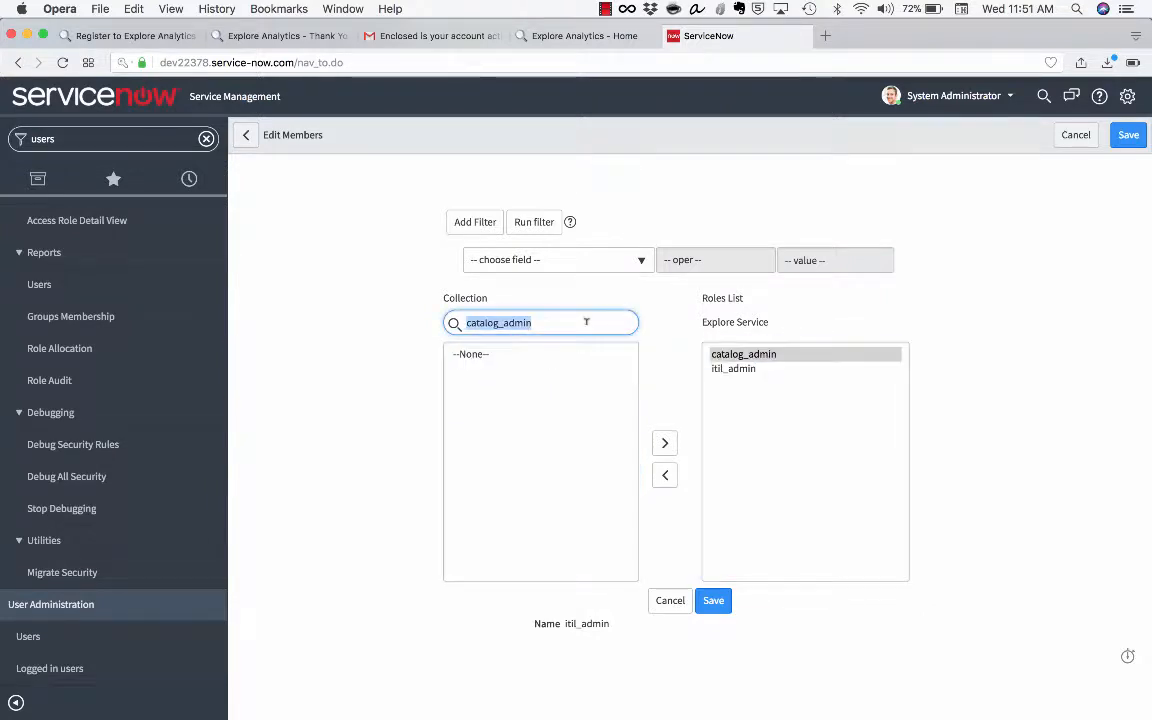
{"action": "key", "text": "BackSpace"}
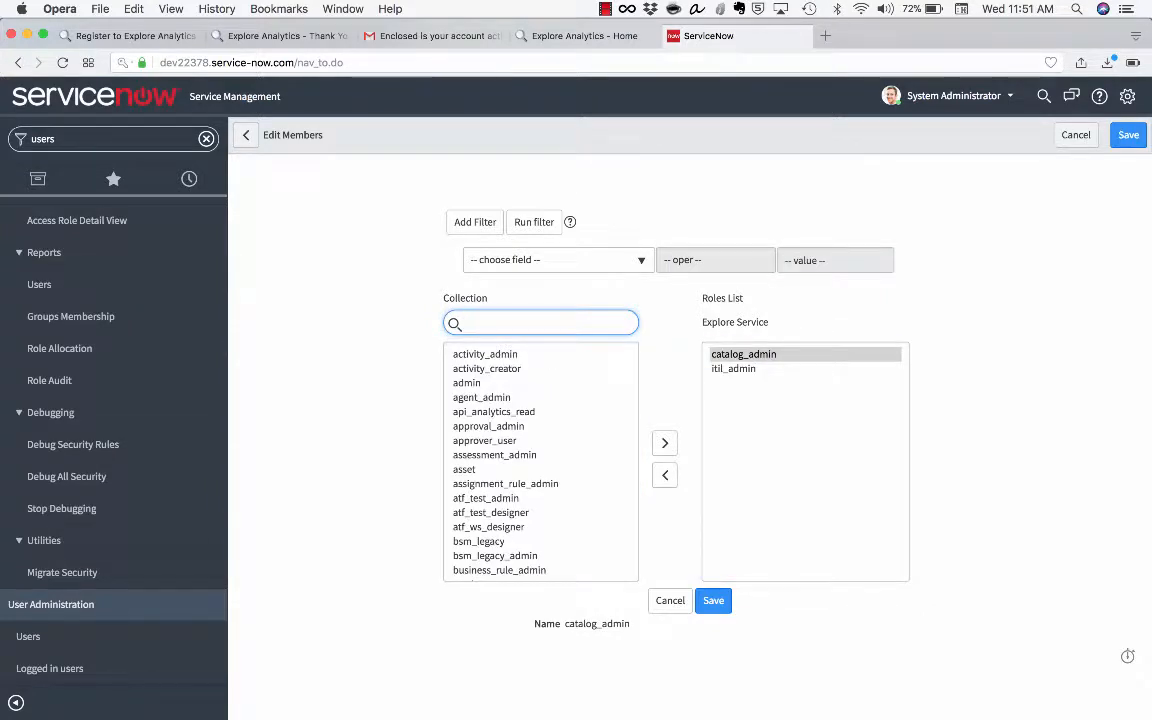
{"action": "type", "text": "soap_script"}
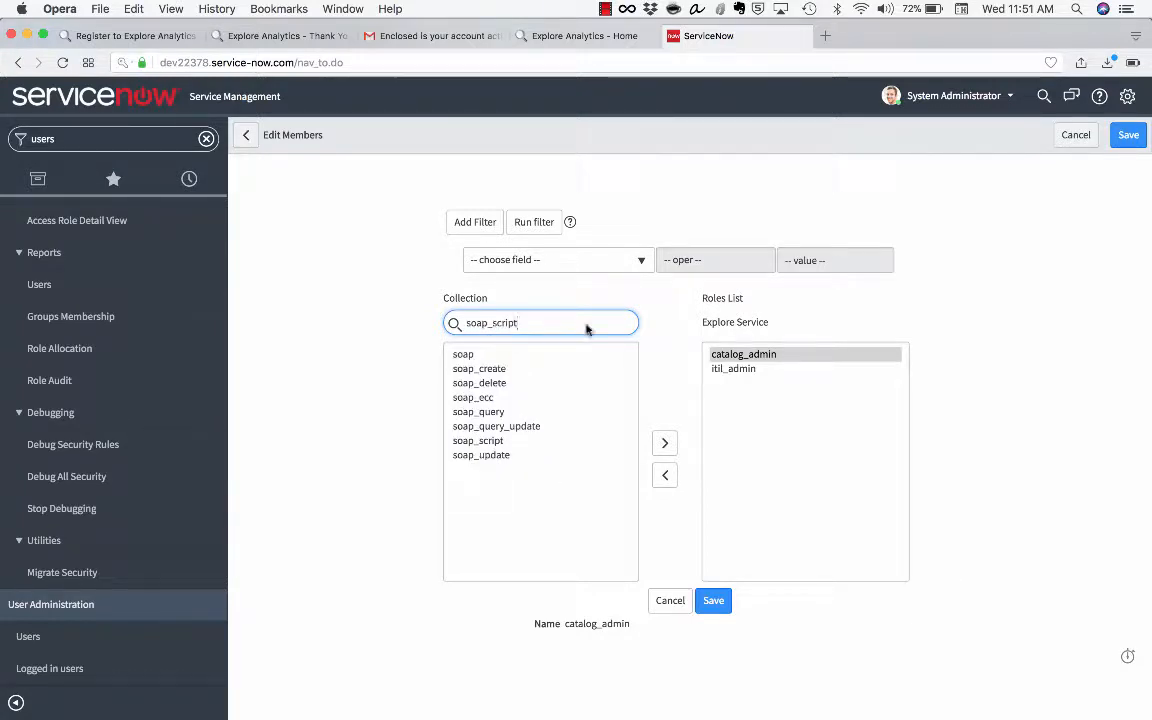
{"action": "double_click", "coordinate": [512, 357]}
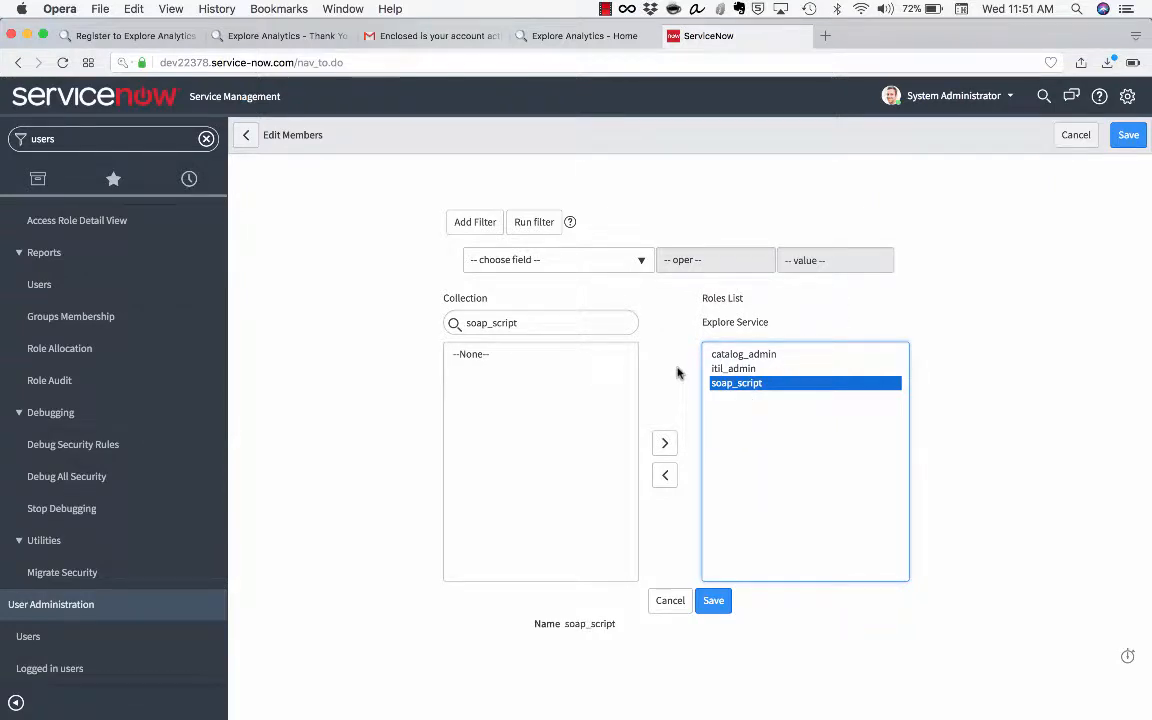
{"action": "double_click", "coordinate": [563, 321]}
{"action": "type", "text": "con"}
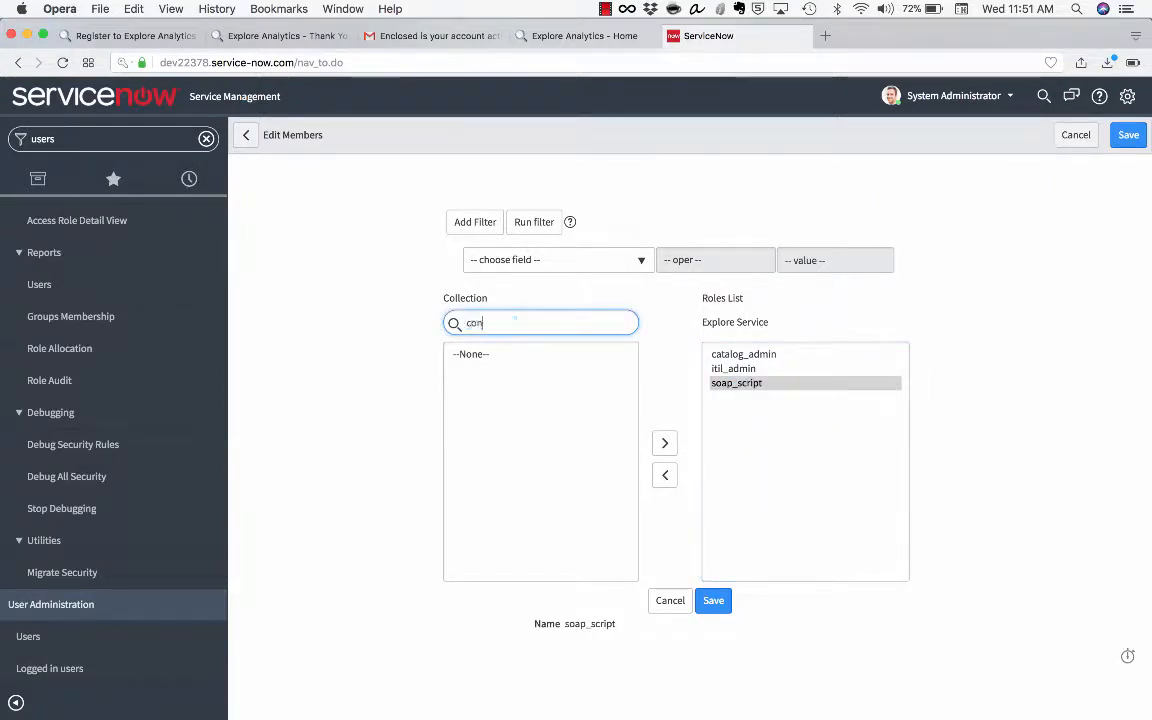
{"action": "type", "text": "tent_admin"}
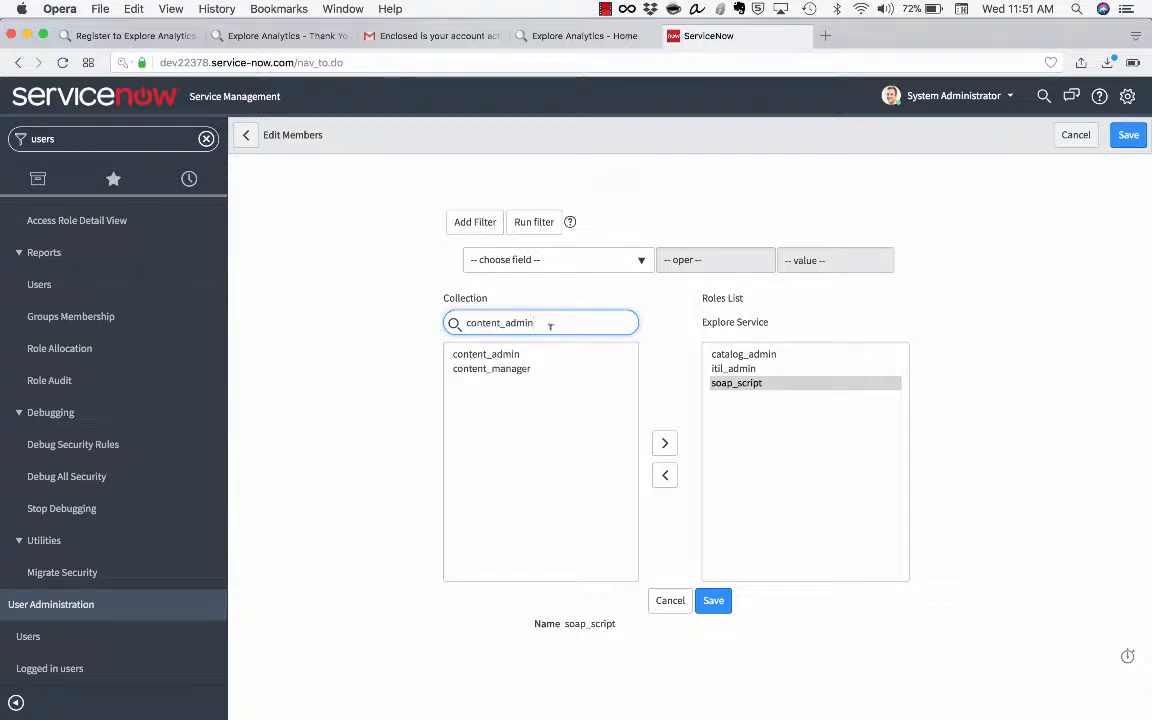
{"action": "double_click", "coordinate": [527, 356]}
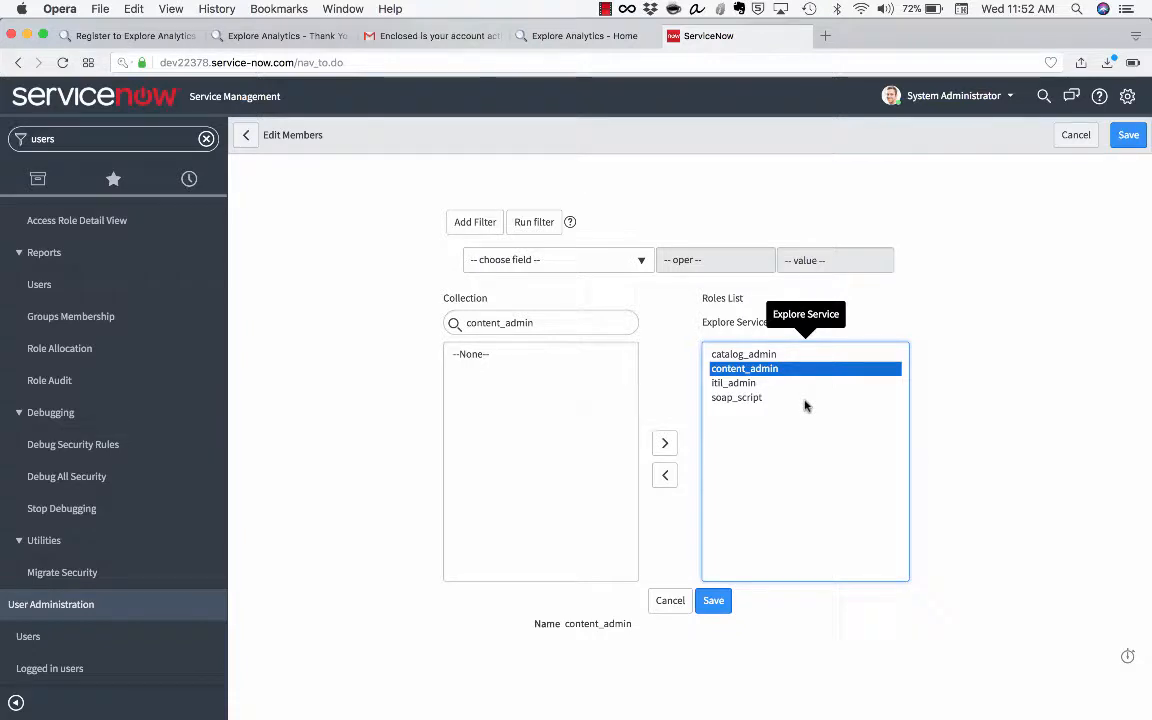
{"action": "left_click", "coordinate": [701, 604]}
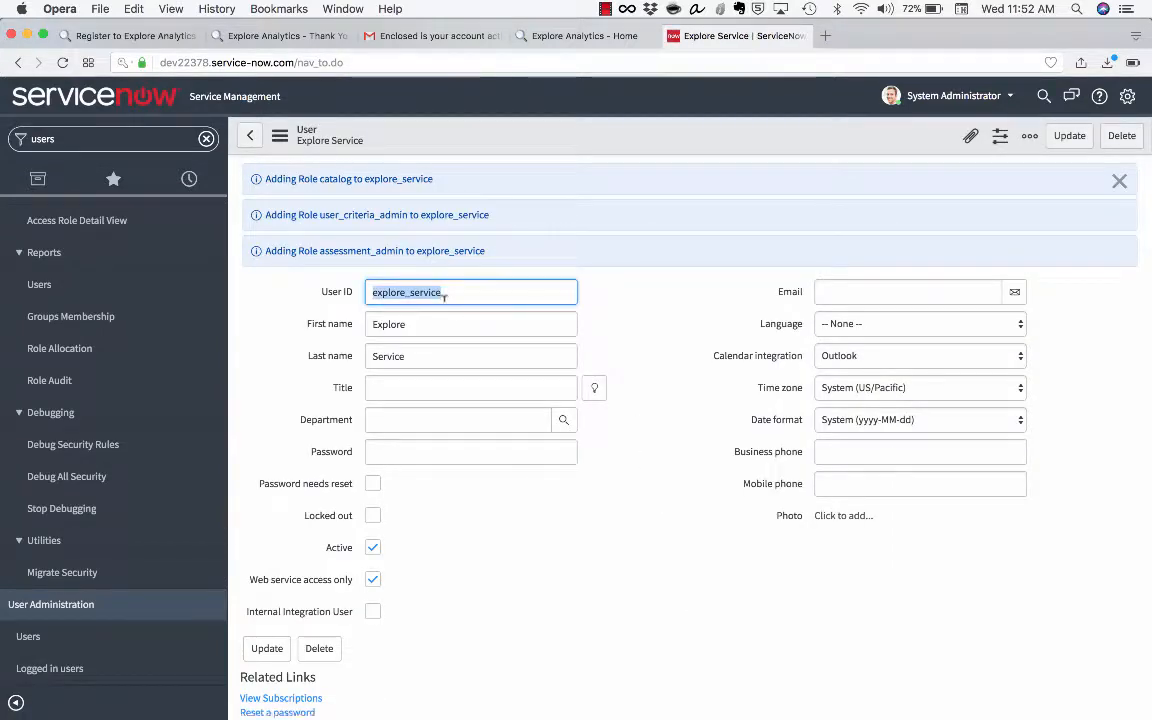
Scroll the user form to review the Roles (7) related list with the new roles
{"action": "scroll", "coordinate": [602, 558], "scroll_direction": "down", "scroll_amount": 5}
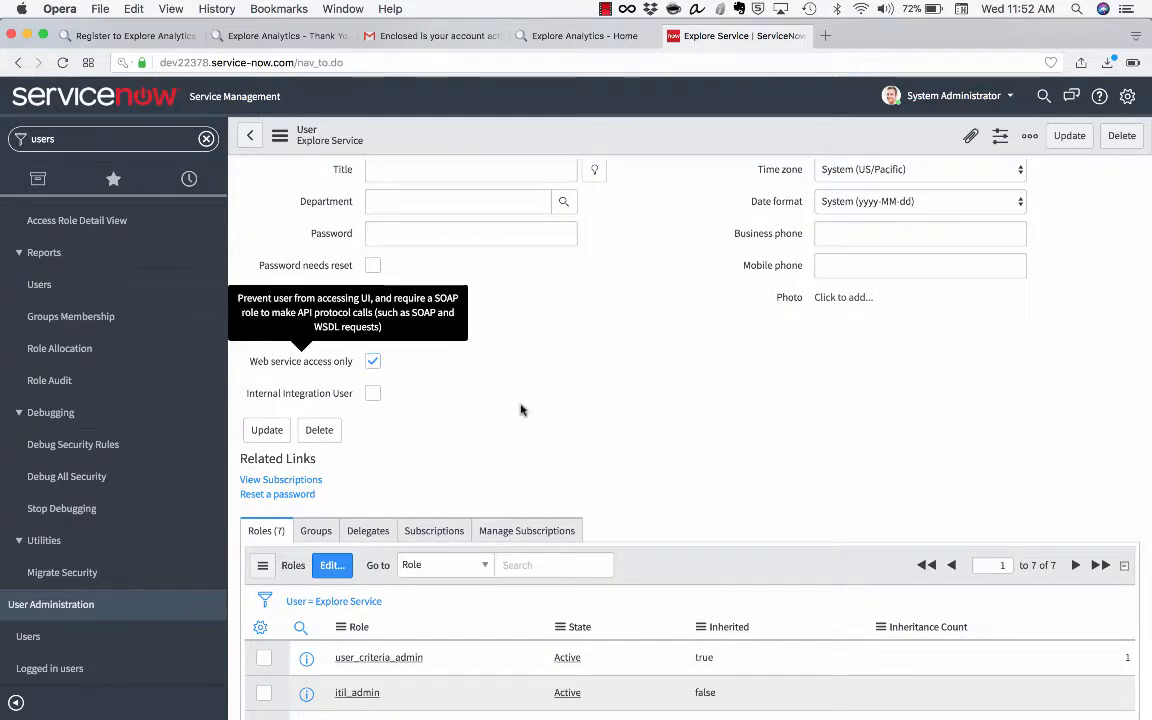
{"action": "scroll", "coordinate": [520, 409], "scroll_direction": "down", "scroll_amount": 4}
{"action": "scroll", "coordinate": [400, 385], "scroll_direction": "down", "scroll_amount": 1}
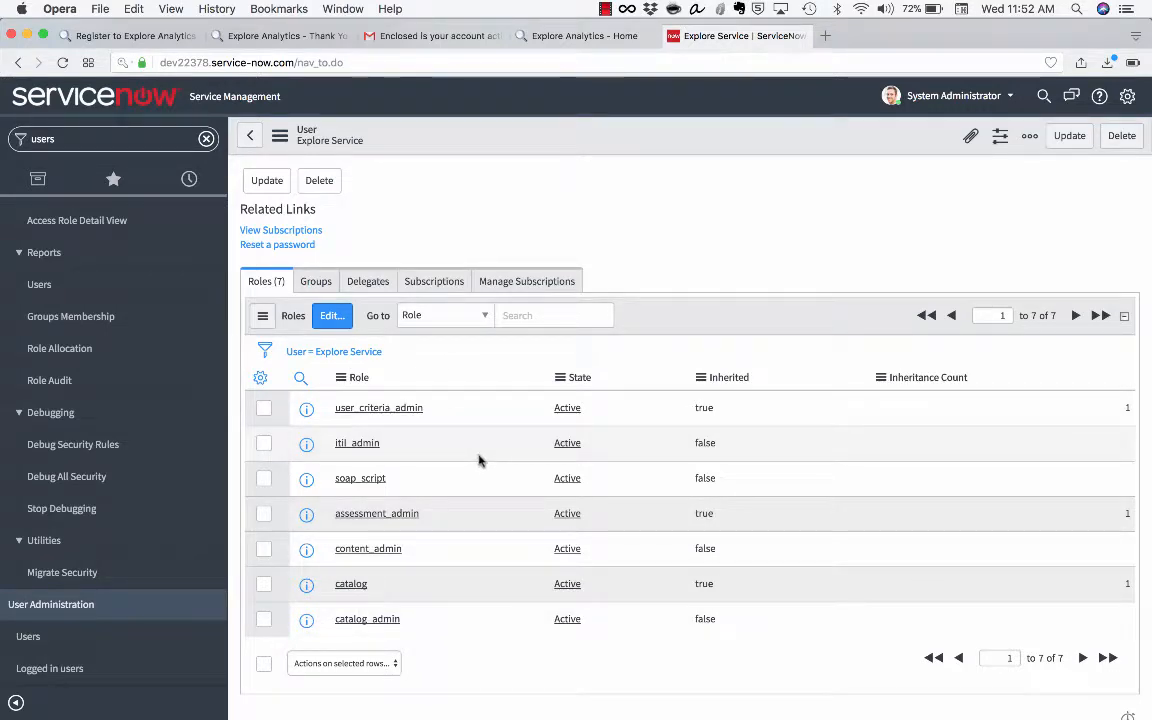
{"action": "scroll", "coordinate": [479, 459], "scroll_direction": "up", "scroll_amount": 5}
Fill in the ServiceNow user, the password and its confirmation on the data source form
{"action": "left_click", "coordinate": [598, 37]}
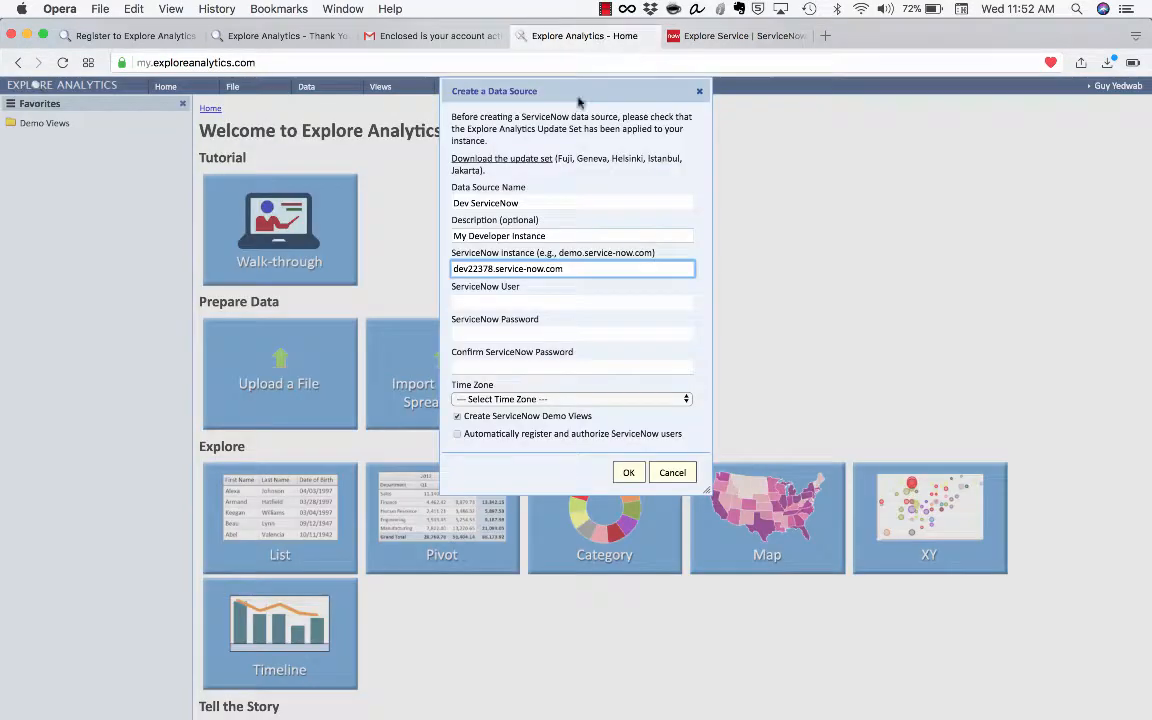
{"action": "left_click", "coordinate": [547, 299]}
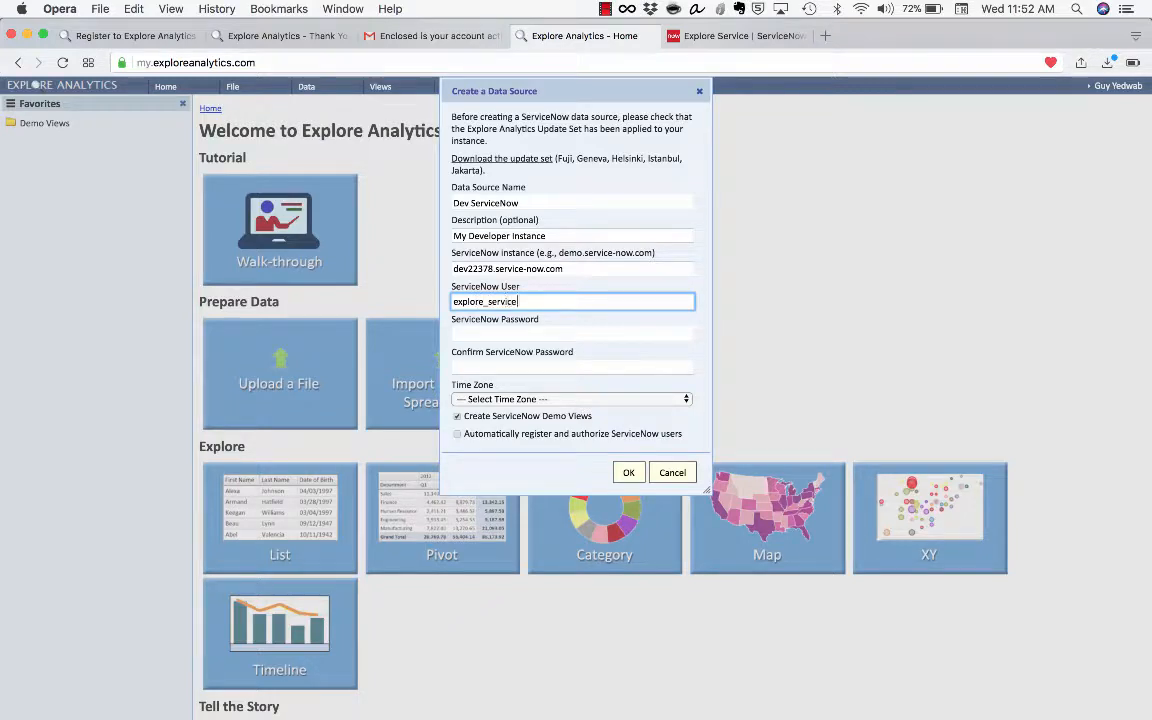
{"action": "key", "text": "Tab"}
{"action": "left_click", "coordinate": [740, 35]}
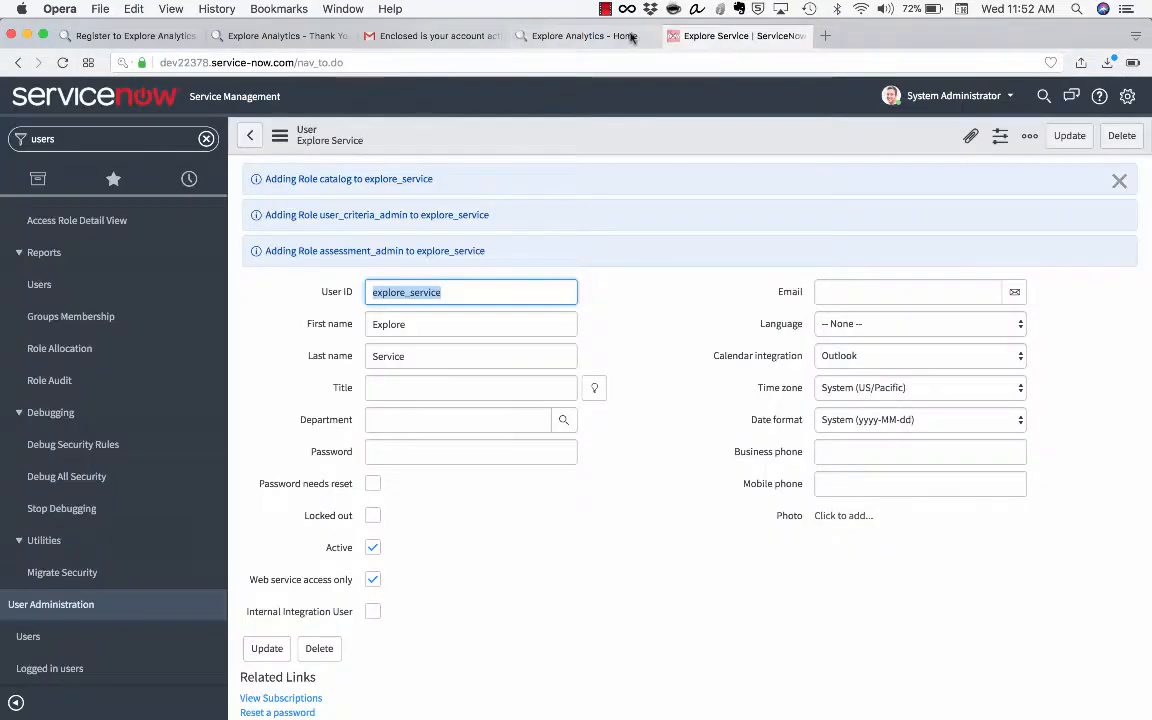
{"action": "left_click", "coordinate": [620, 35]}
{"action": "type", "text": "****"}
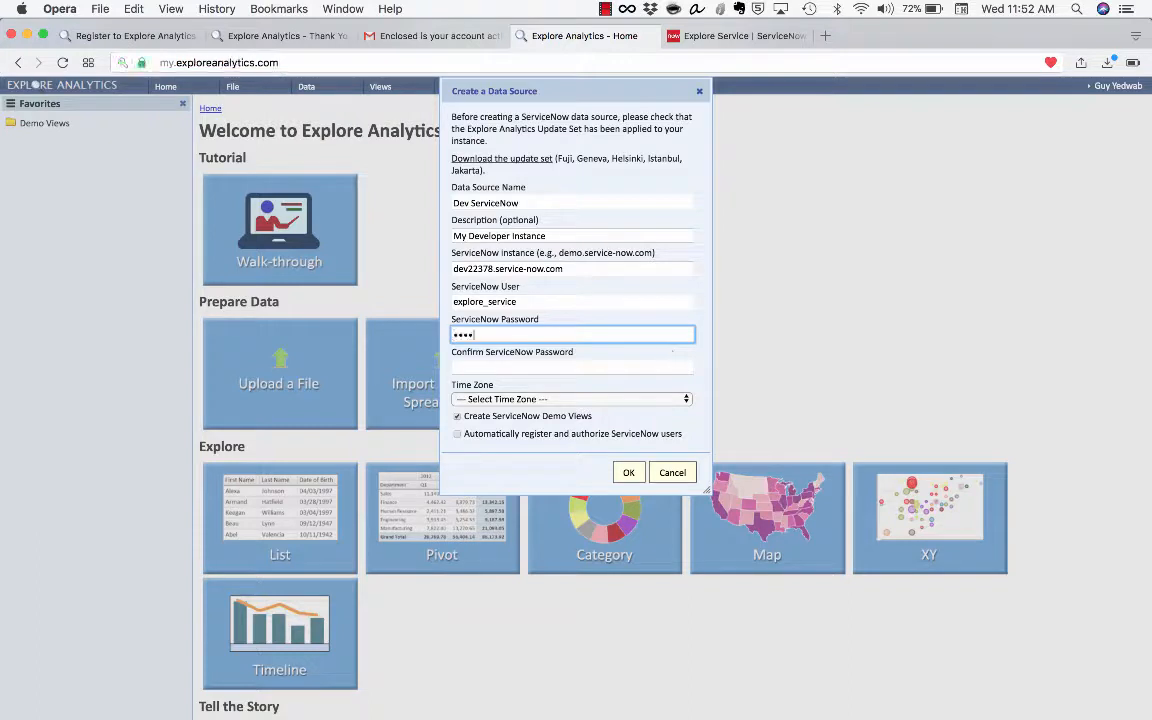
{"action": "type", "text": "******"}
{"action": "key", "text": "Tab"}
{"action": "type", "text": "*****"}
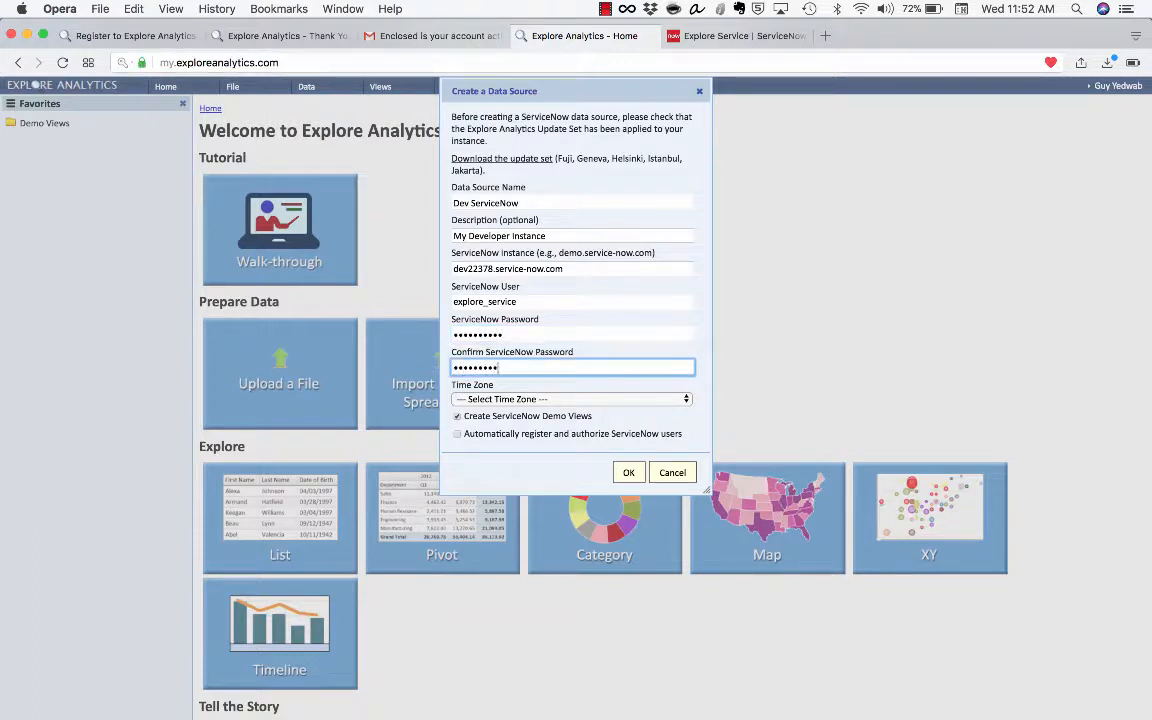
Set the data source time zone to America/New_York
{"action": "left_click", "coordinate": [658, 400]}
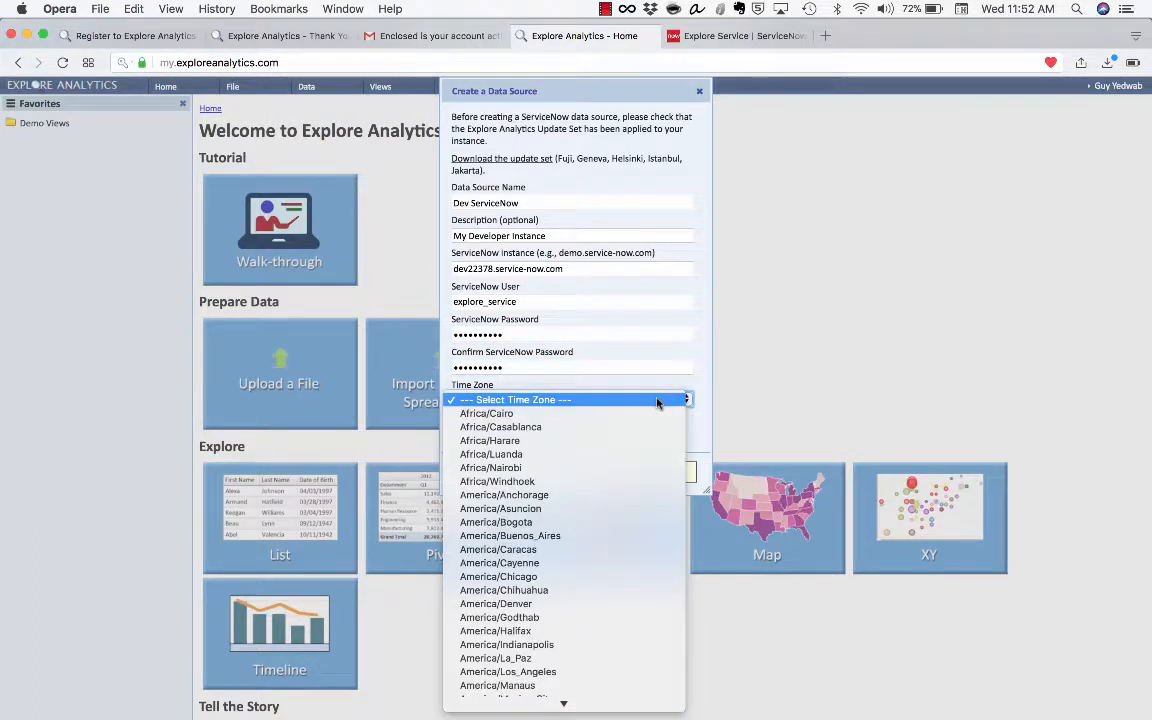
{"action": "scroll", "coordinate": [642, 486], "scroll_direction": "down", "scroll_amount": 3}
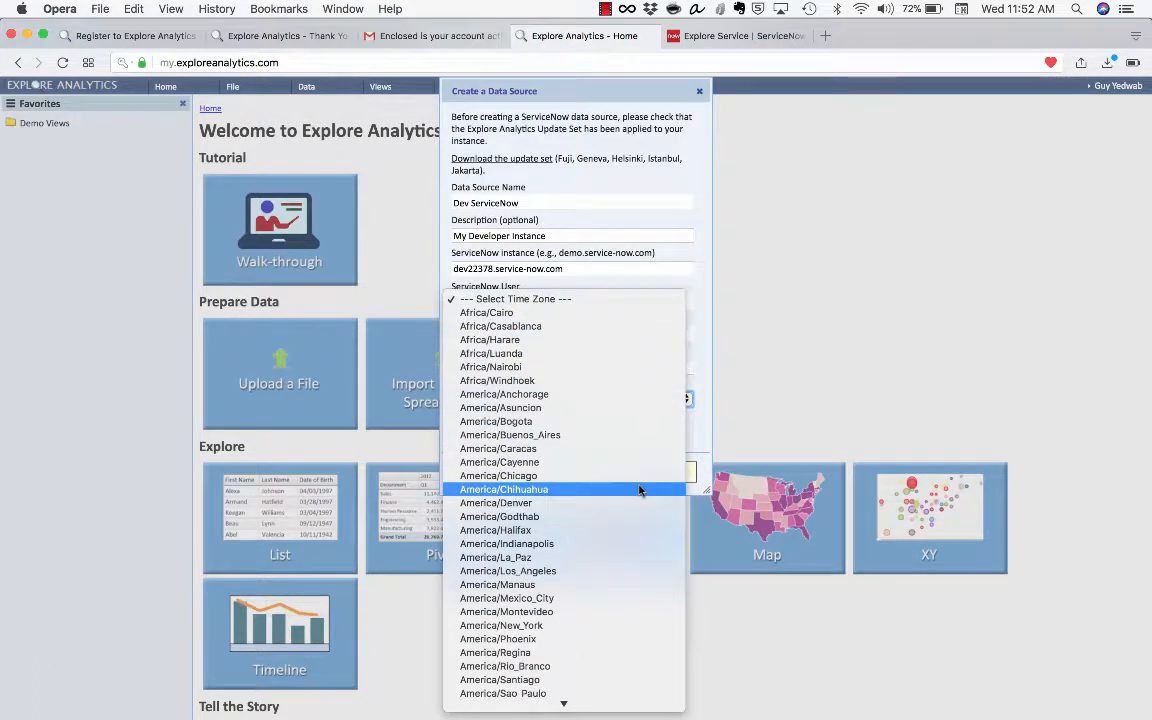
{"action": "left_click", "coordinate": [618, 610]}
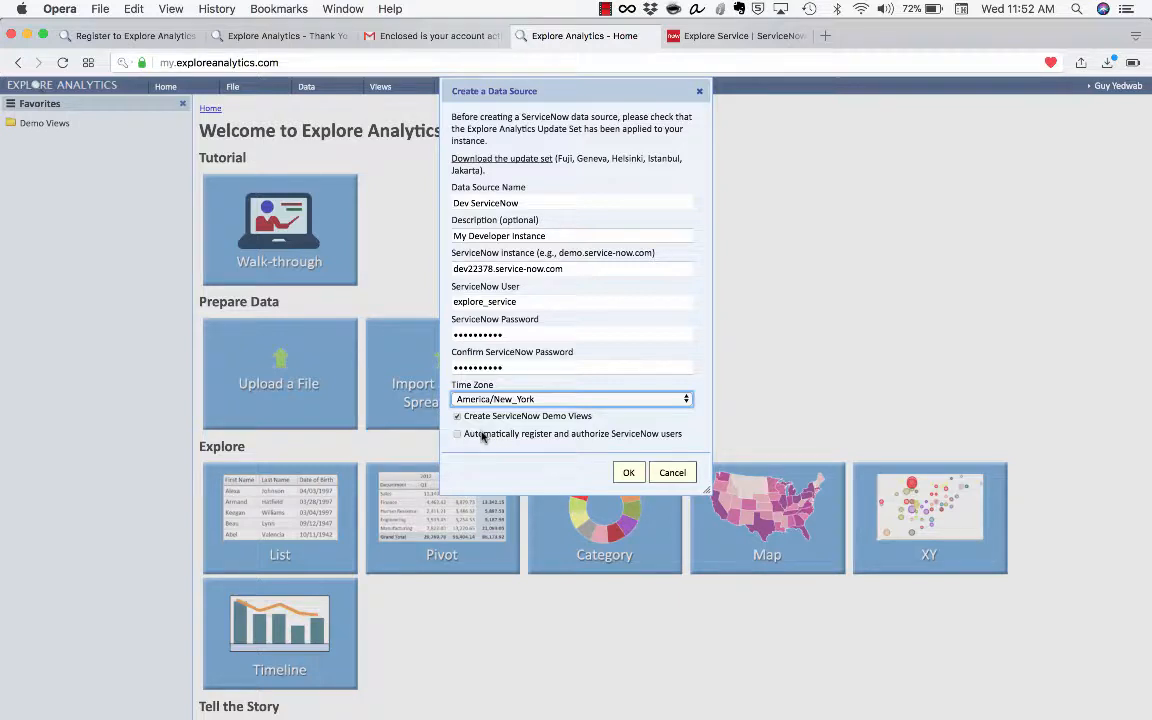
Tick 'Automatically register and authorize ServiceNow users', keeping 'Run queries as the ServiceNow user' on
{"action": "left_click", "coordinate": [483, 436]}
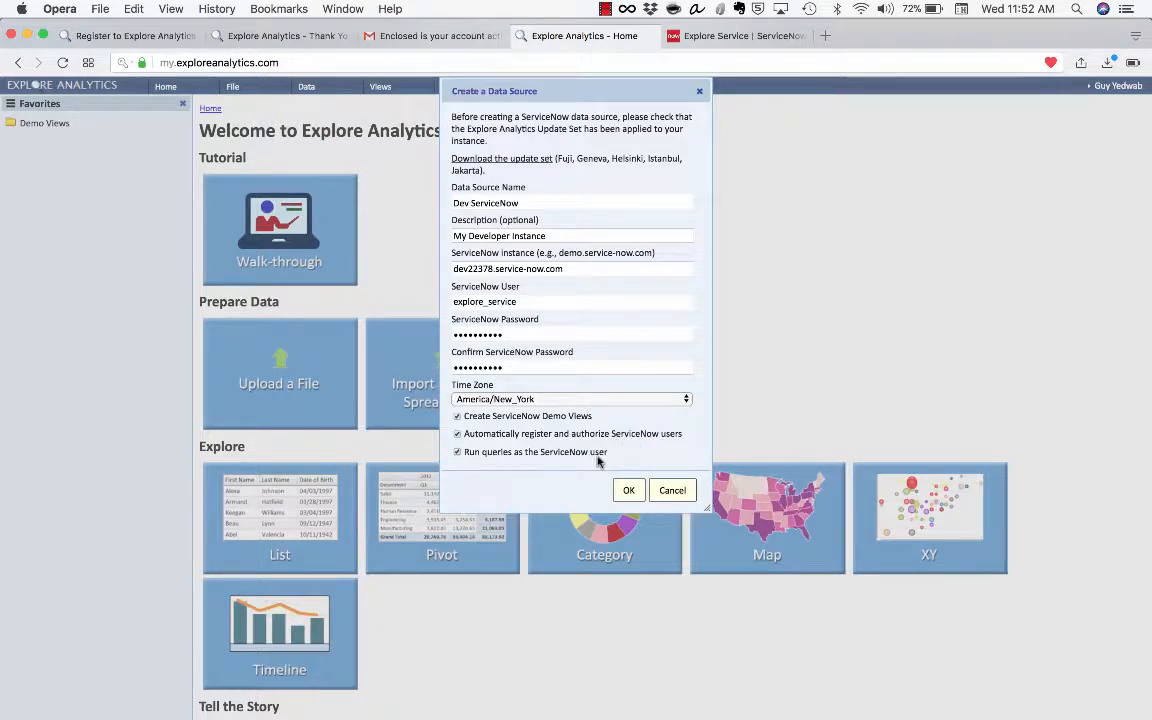
{"action": "left_click_drag", "start_coordinate": [466, 435], "coordinate": [634, 438]}
{"action": "left_click", "coordinate": [634, 437]}
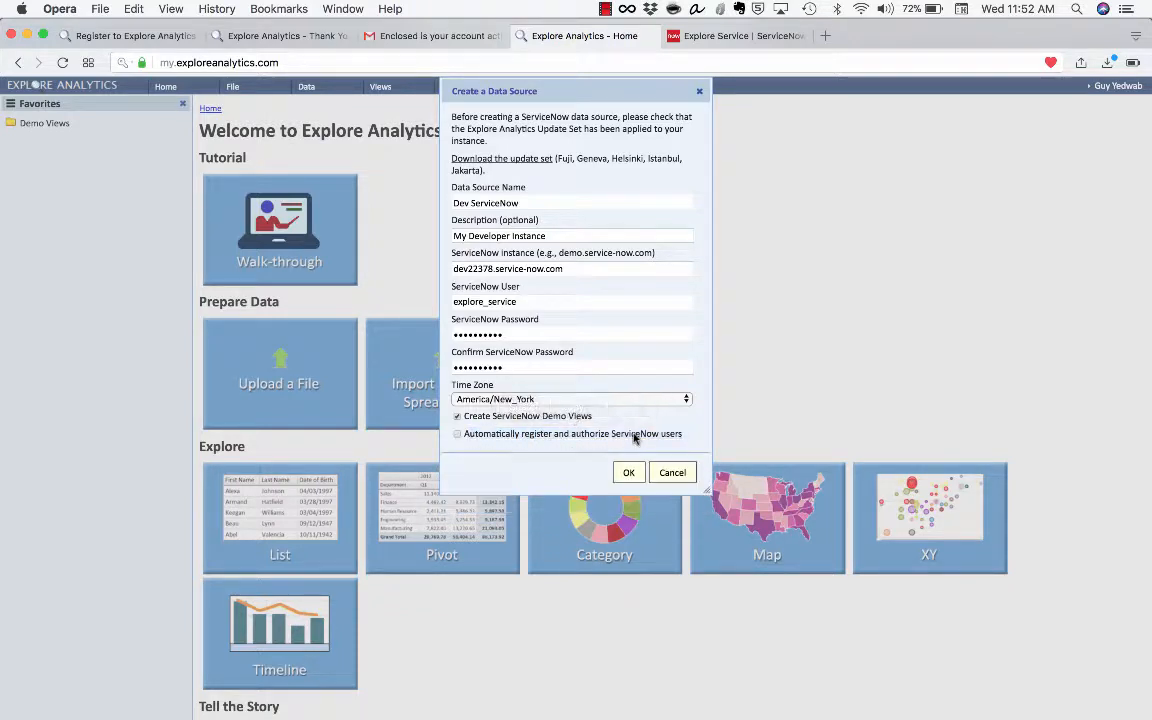
{"action": "double_click", "coordinate": [634, 434]}
{"action": "left_click", "coordinate": [655, 466]}
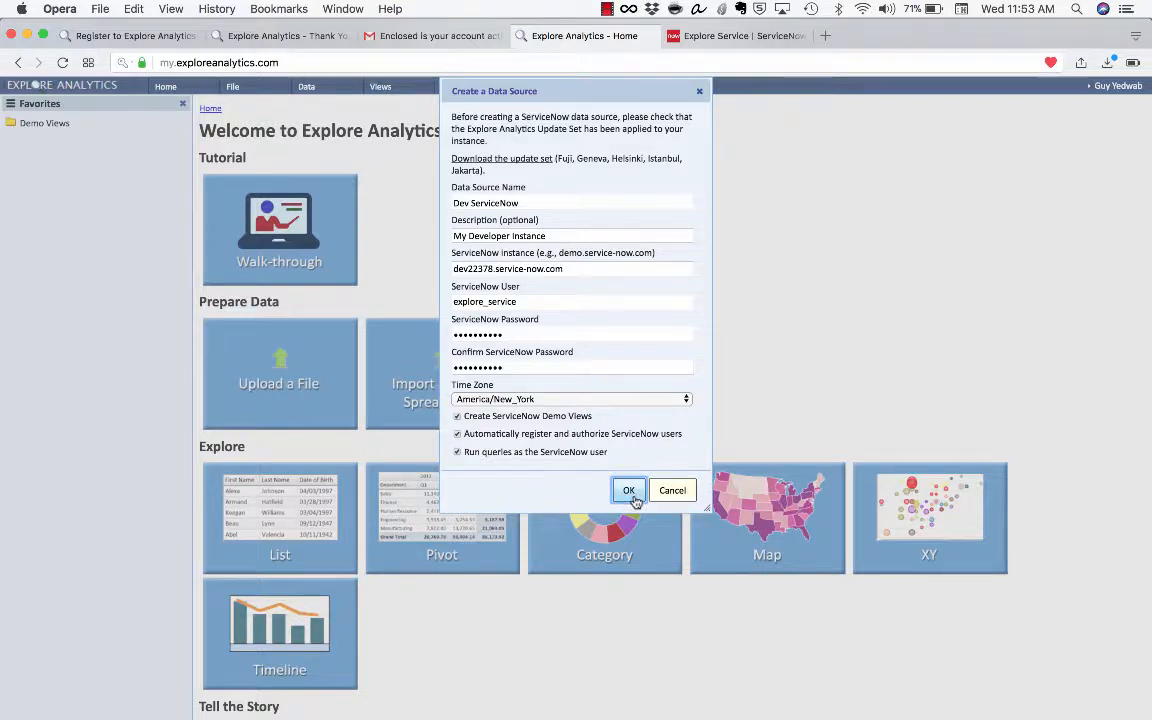
Confirm the Dev ServiceNow data source settings and dismiss the success message once configured
{"action": "left_click", "coordinate": [631, 494]}
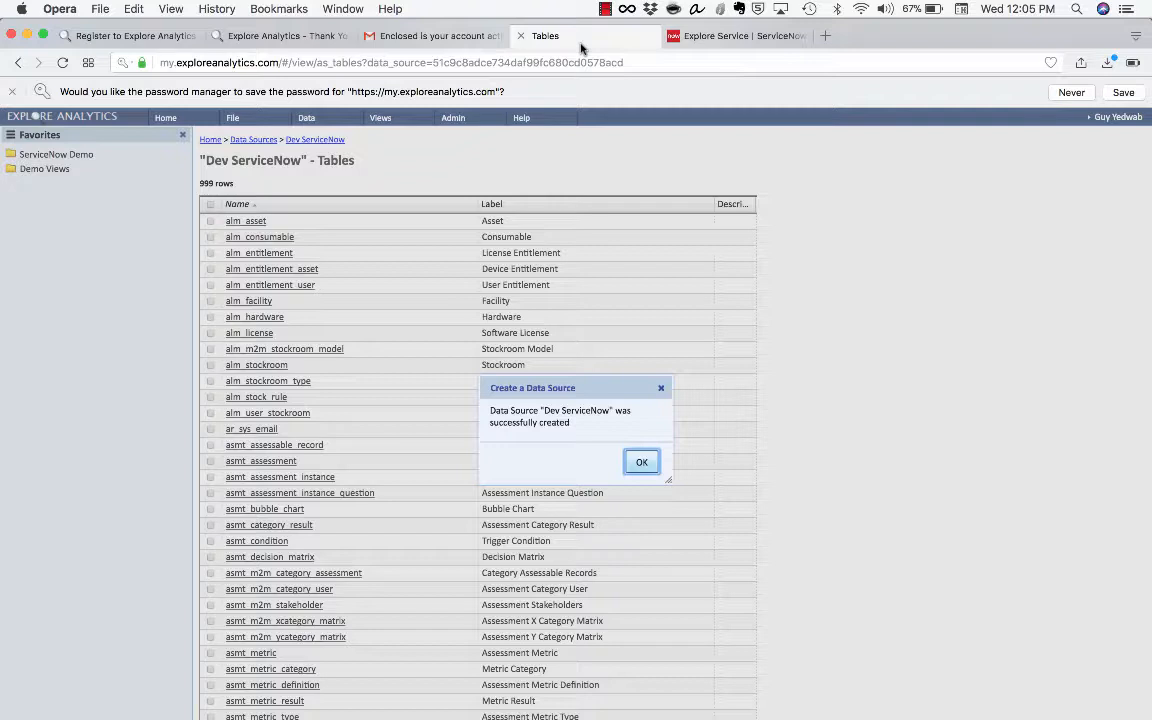
{"action": "left_click", "coordinate": [641, 462]}
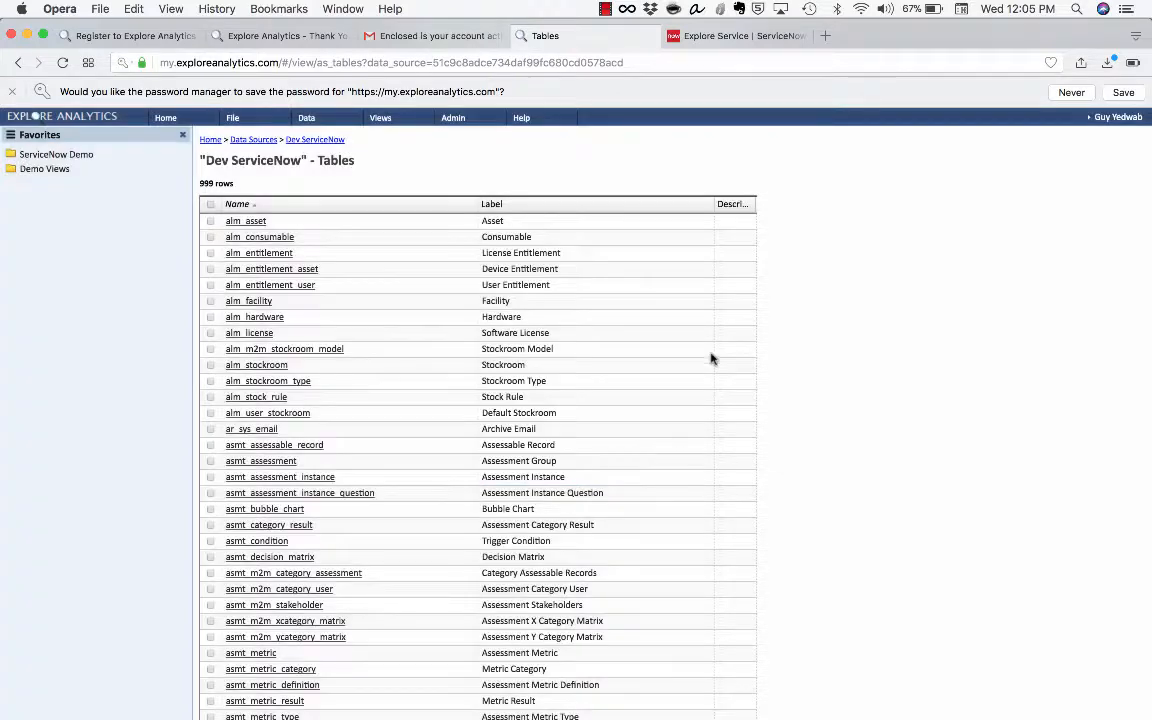
{"action": "left_click", "coordinate": [12, 91]}
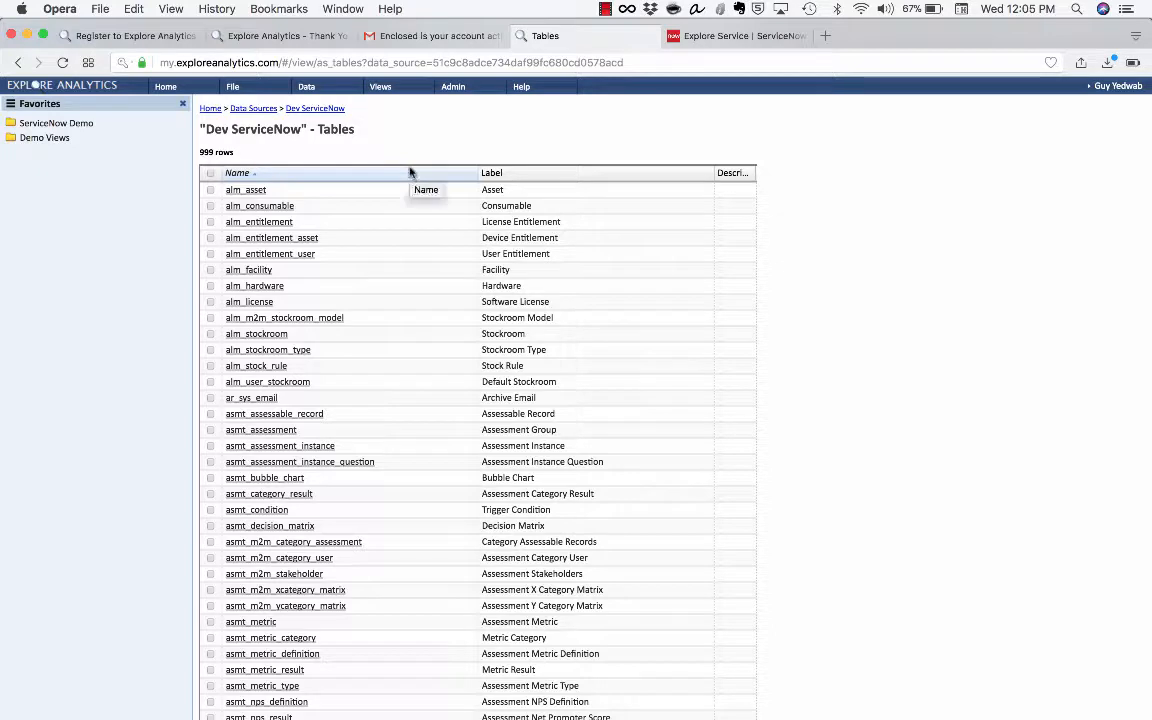
{"action": "left_click", "coordinate": [330, 92]}
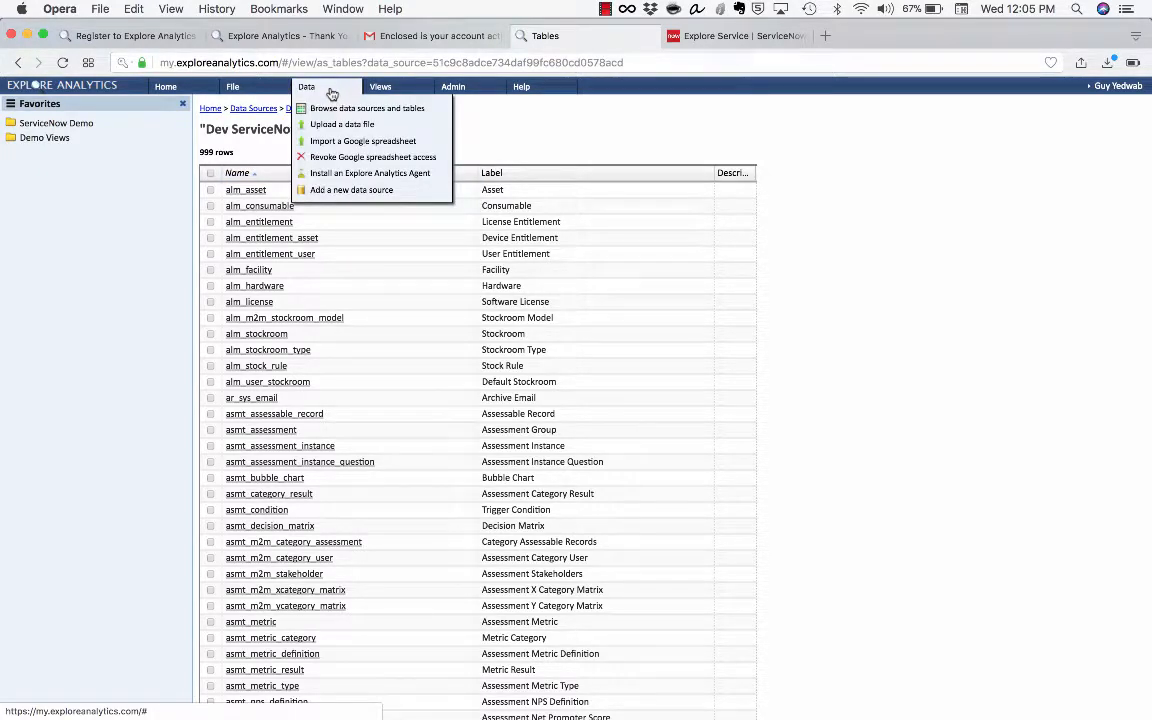
{"action": "left_click", "coordinate": [332, 92]}
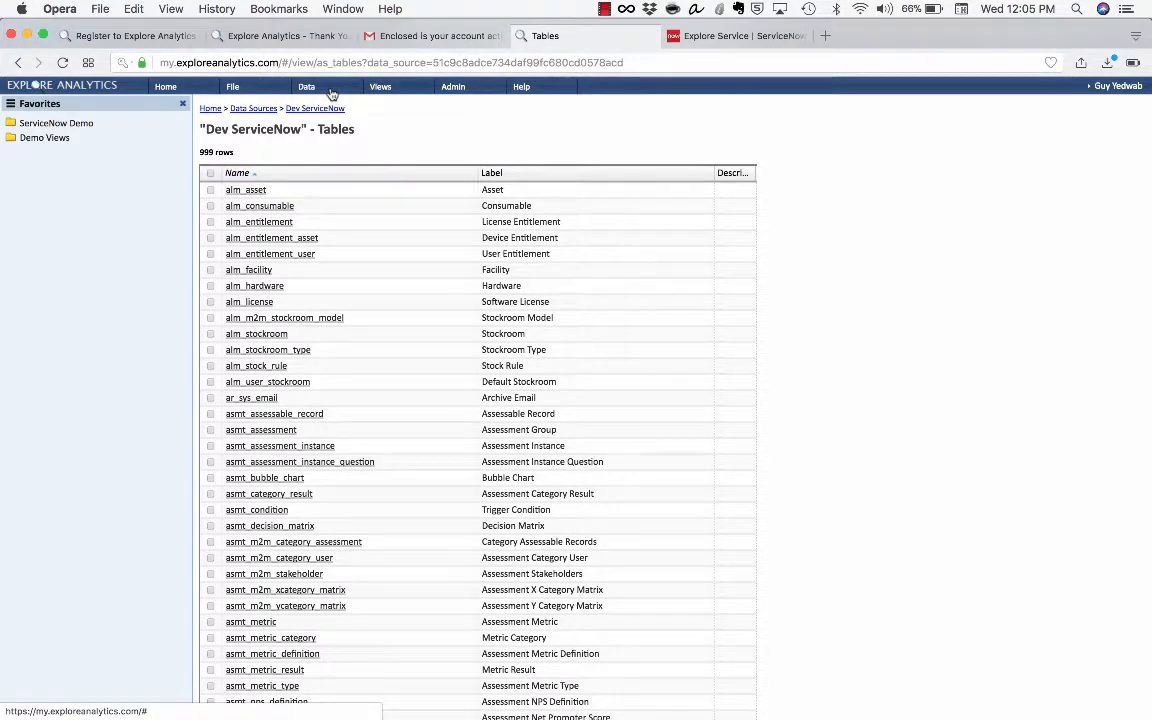
{"action": "left_click", "coordinate": [332, 92]}
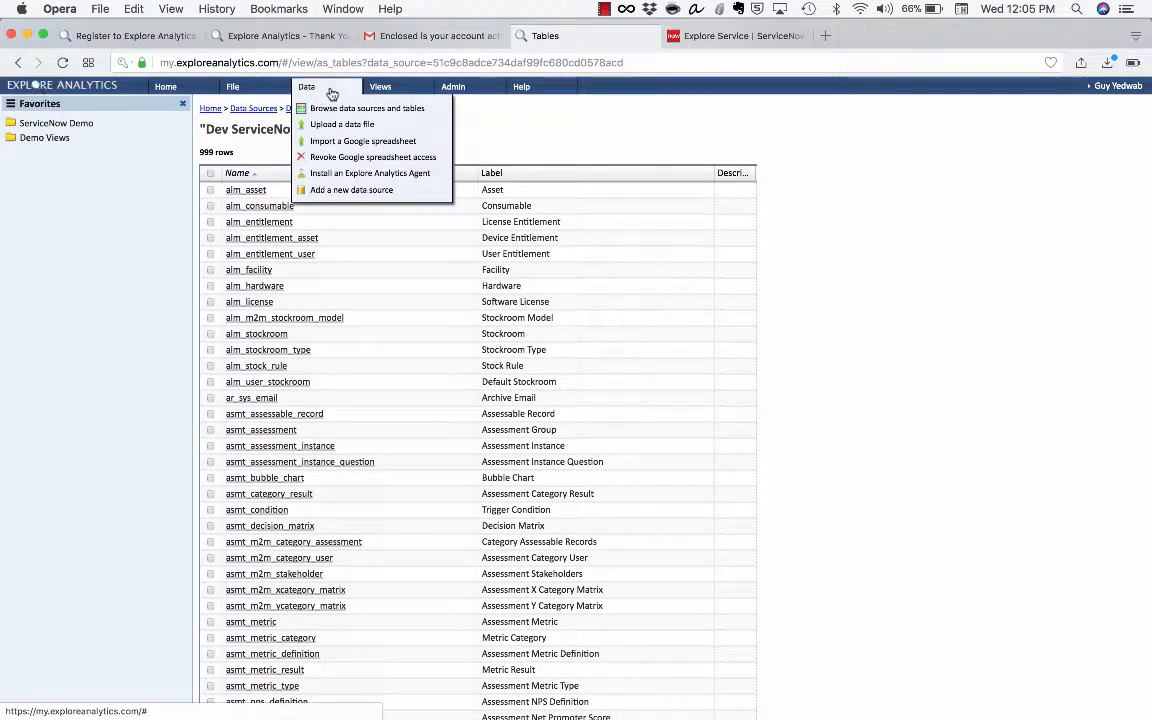
{"action": "left_click", "coordinate": [322, 108]}
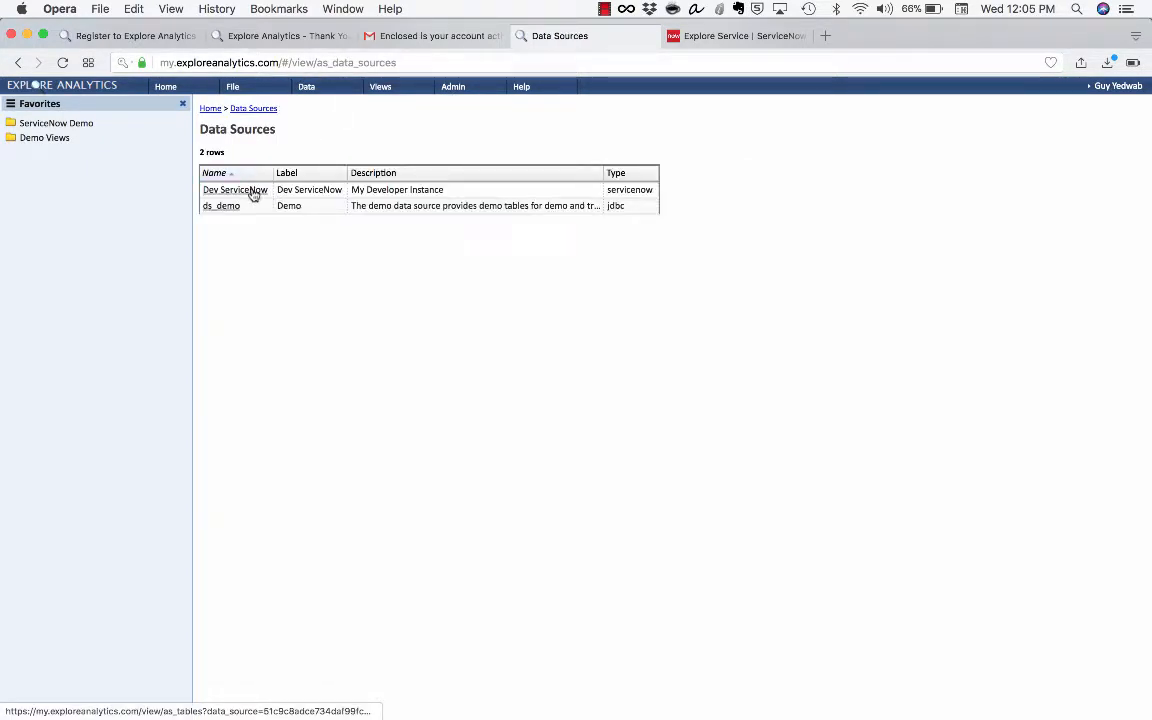
{"action": "left_click", "coordinate": [254, 191]}
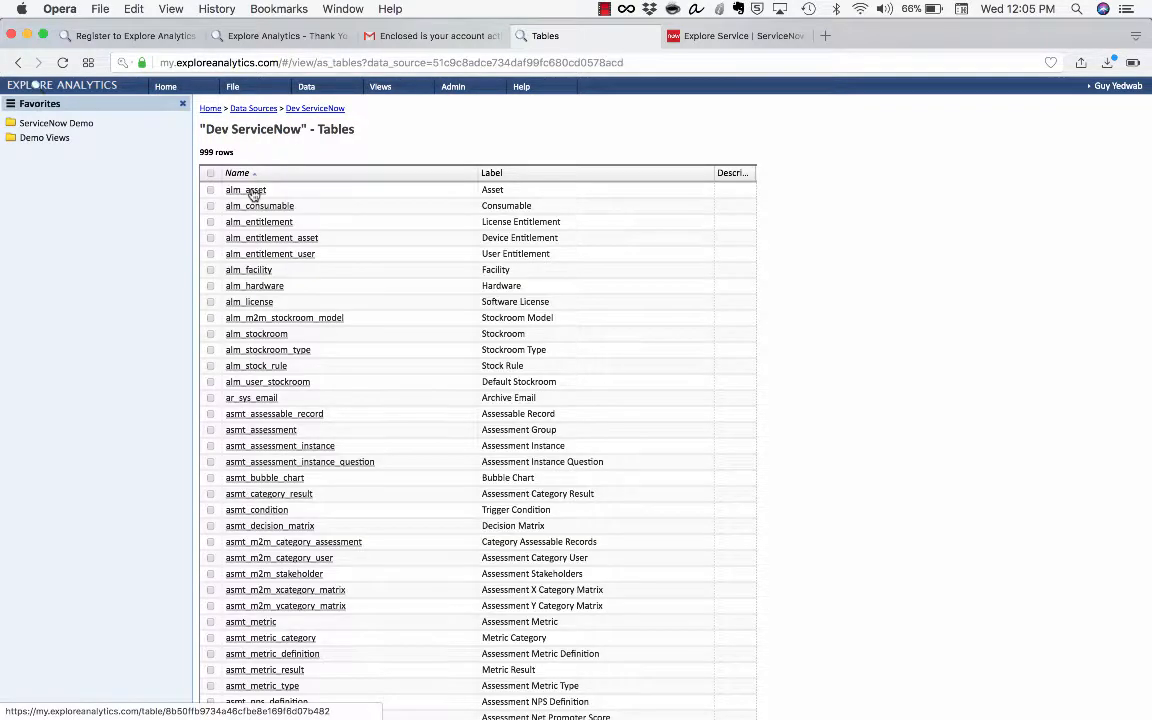
{"action": "scroll", "coordinate": [257, 250], "scroll_direction": "down", "scroll_amount": 5}
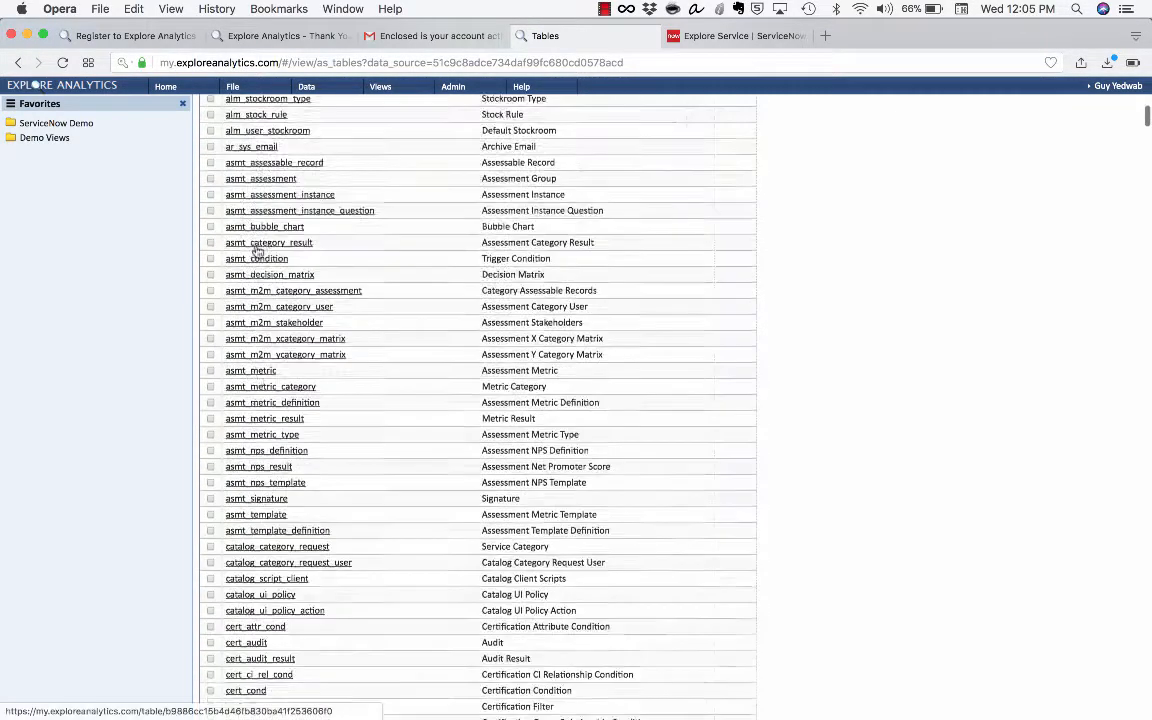
{"action": "scroll", "coordinate": [257, 252], "scroll_direction": "down", "scroll_amount": 20}
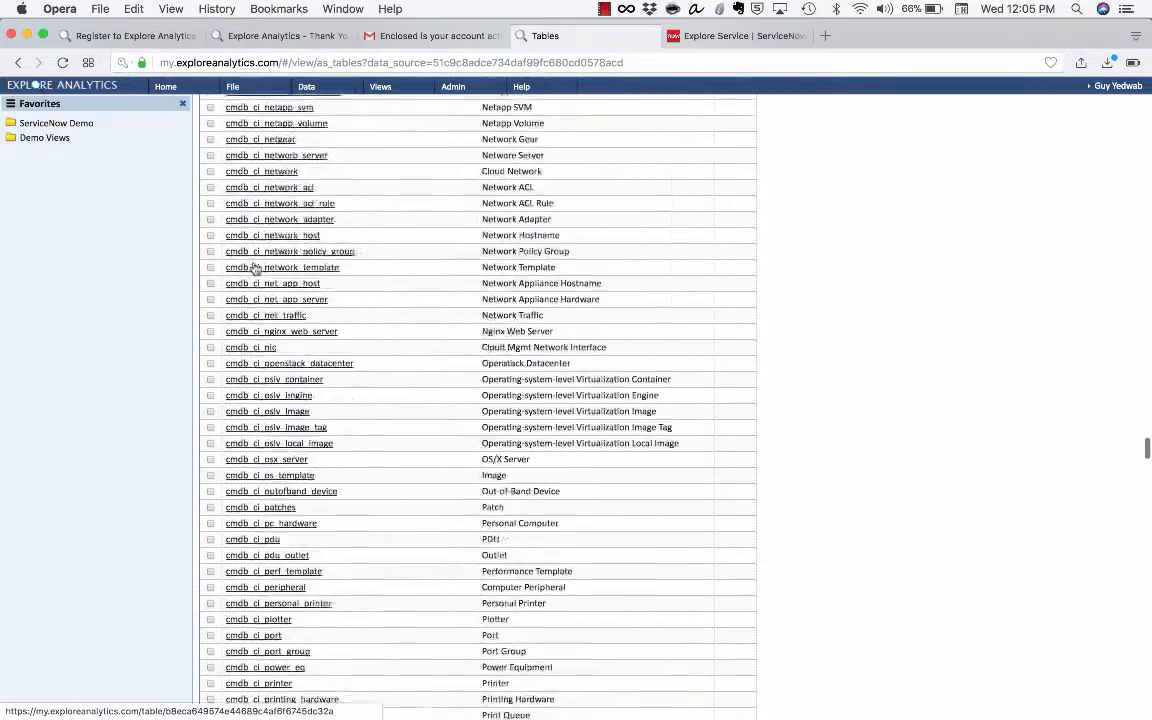
{"action": "scroll", "coordinate": [255, 268], "scroll_direction": "down", "scroll_amount": 20}
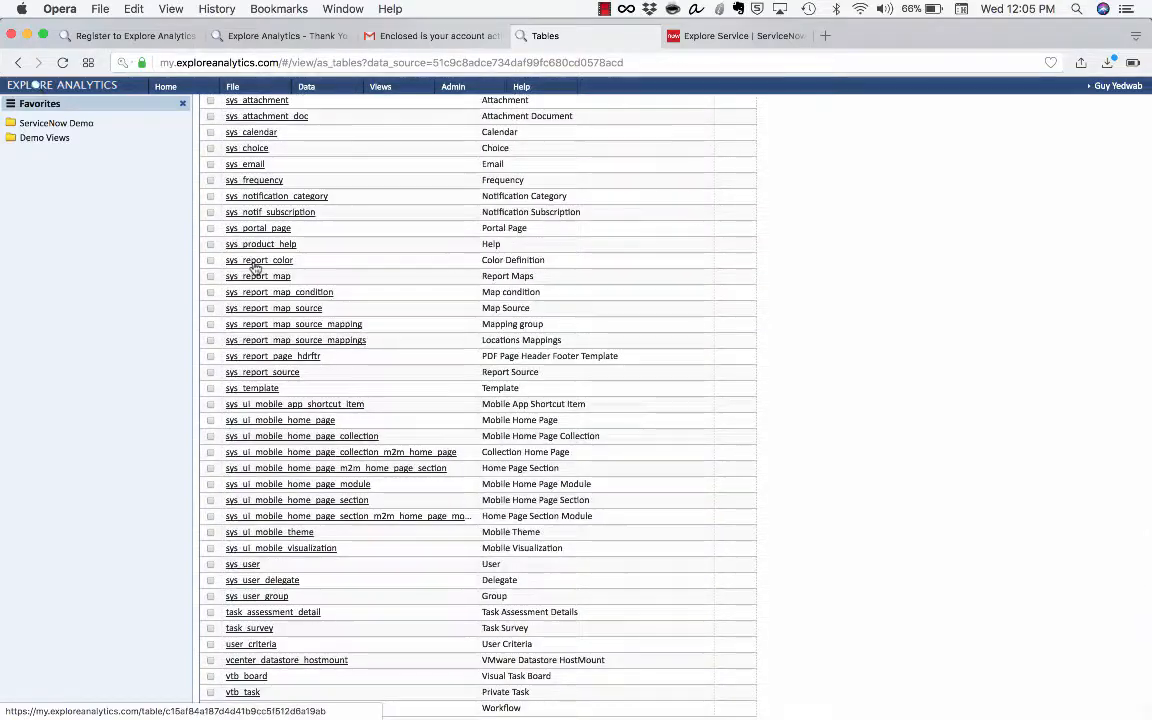
{"action": "scroll", "coordinate": [256, 267], "scroll_direction": "up", "scroll_amount": 10}
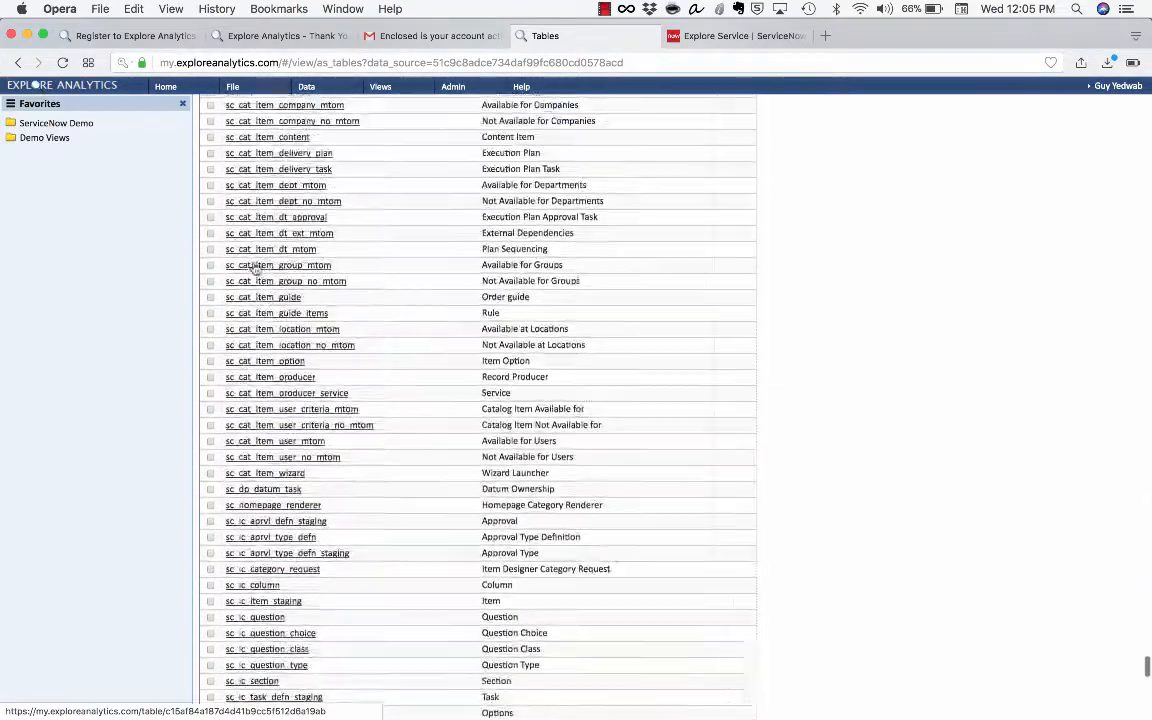
{"action": "scroll", "coordinate": [255, 268], "scroll_direction": "up", "scroll_amount": 10}
{"action": "scroll", "coordinate": [255, 267], "scroll_direction": "up", "scroll_amount": 6}
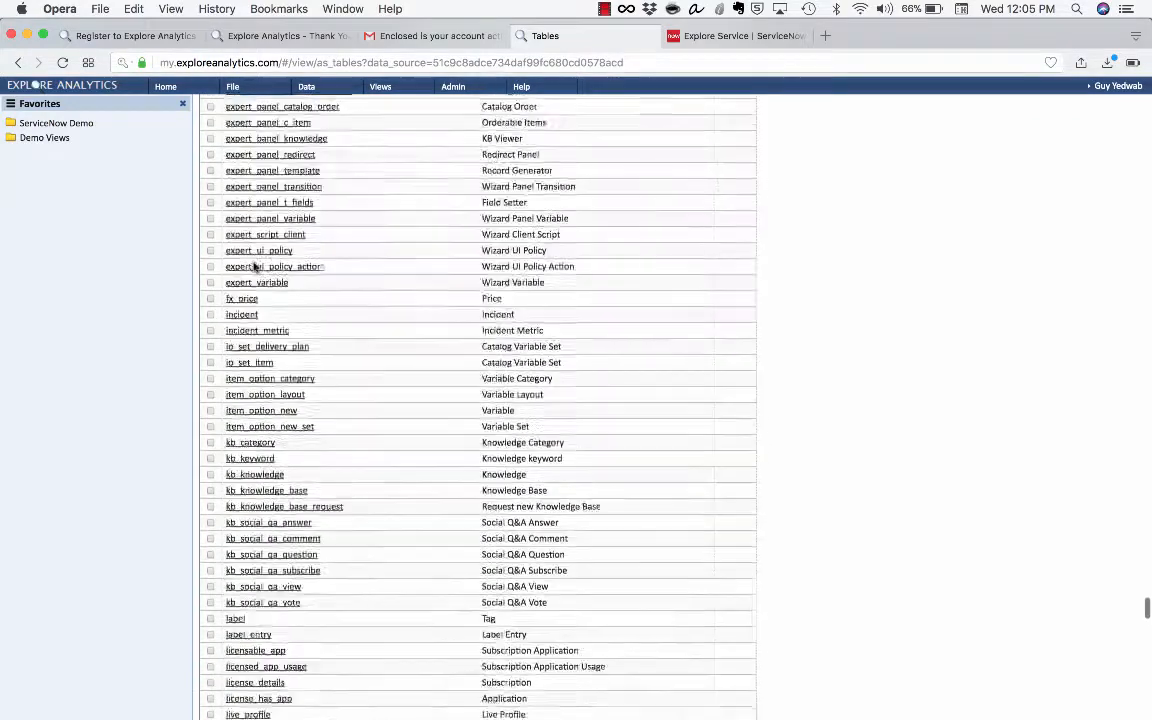
{"action": "scroll", "coordinate": [255, 267], "scroll_direction": "up", "scroll_amount": 3}
{"action": "scroll", "coordinate": [255, 267], "scroll_direction": "down", "scroll_amount": 4}
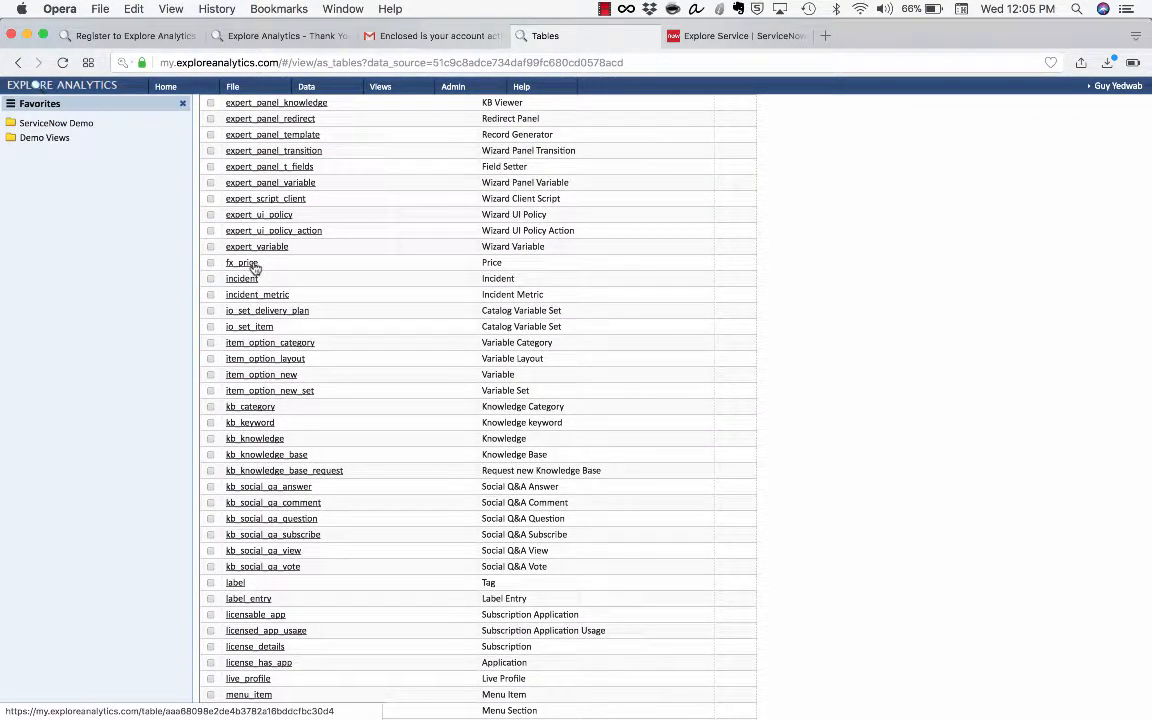
{"action": "scroll", "coordinate": [255, 267], "scroll_direction": "up", "scroll_amount": 1}
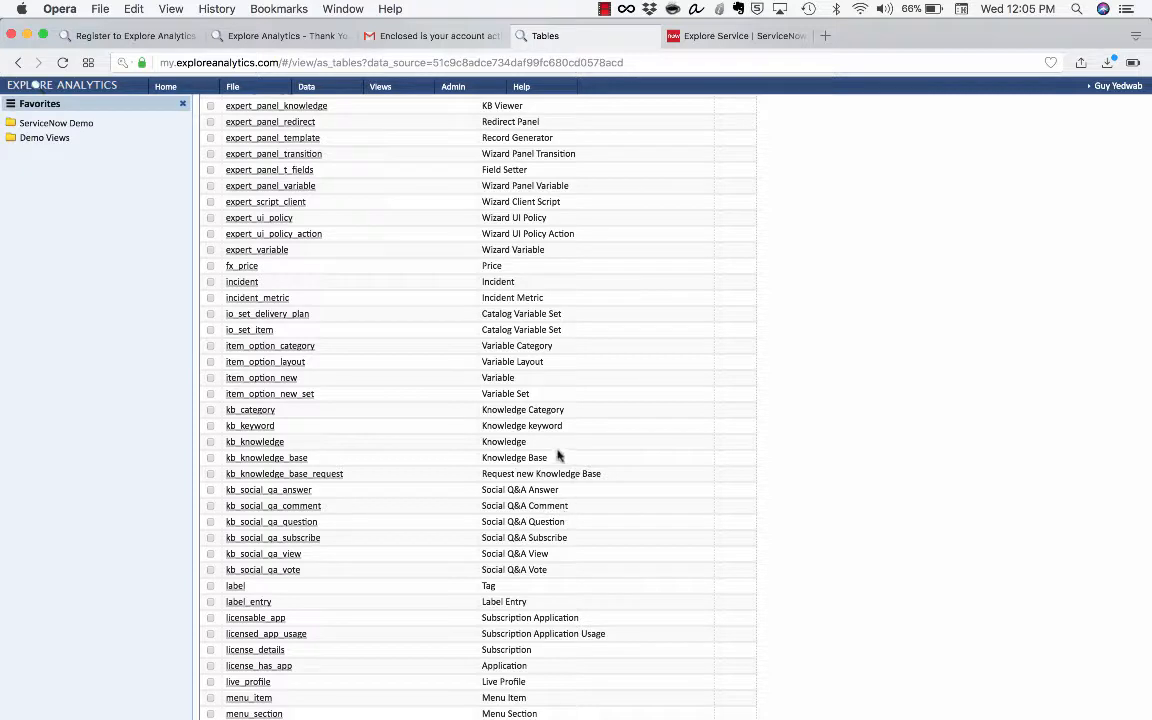
{"action": "left_click_drag", "start_coordinate": [565, 457], "coordinate": [390, 397]}
{"action": "left_click", "coordinate": [795, 416]}
Search for 'knowledge', add knowledge_admin to the Explore Service user's roles, and save
{"action": "left_click", "coordinate": [738, 36]}
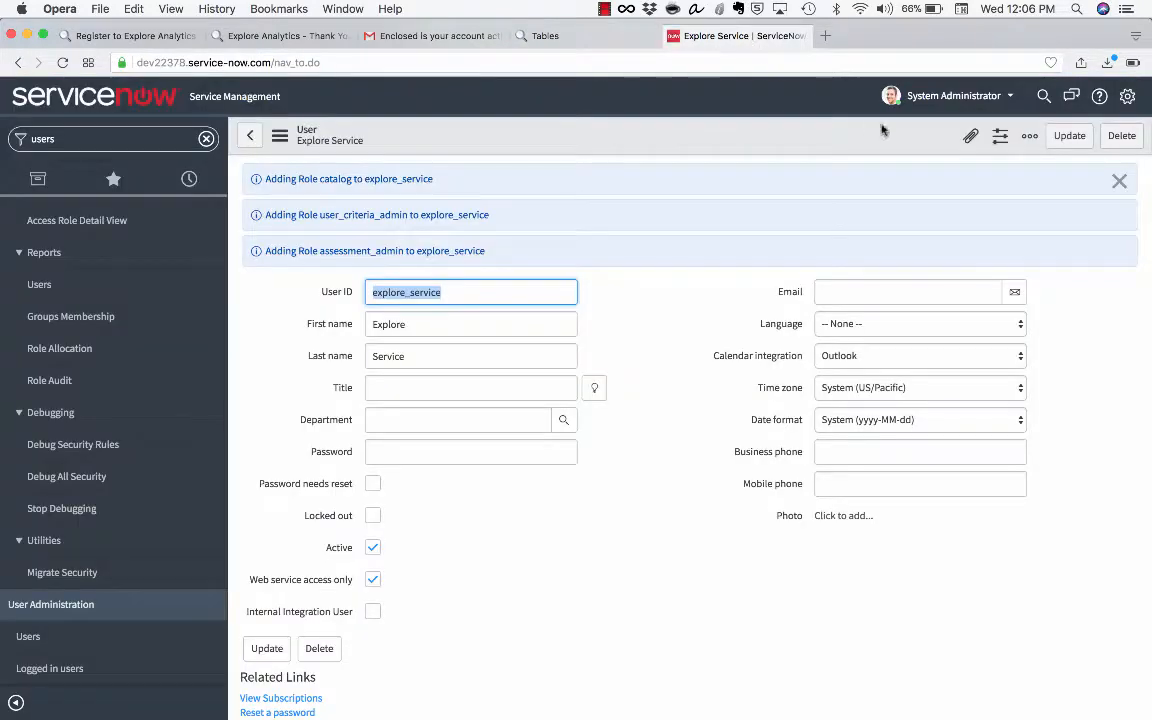
{"action": "left_click", "coordinate": [1119, 181]}
{"action": "scroll", "coordinate": [339, 446], "scroll_direction": "down", "scroll_amount": 5}
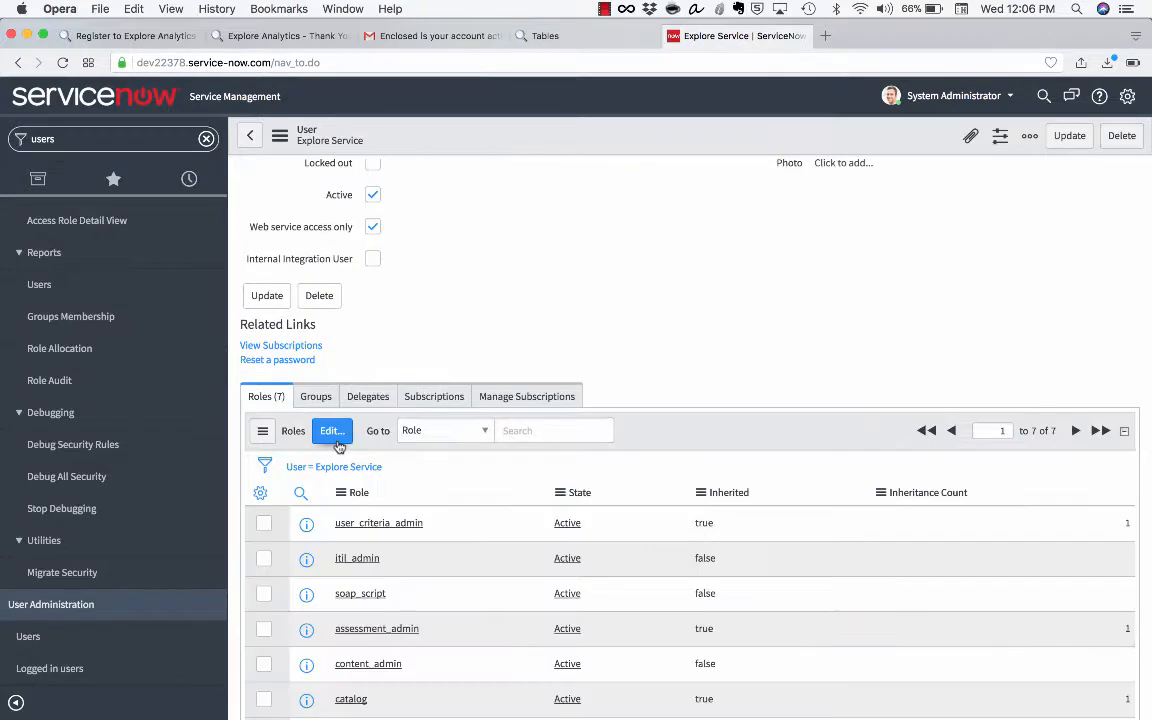
{"action": "left_click", "coordinate": [336, 437]}
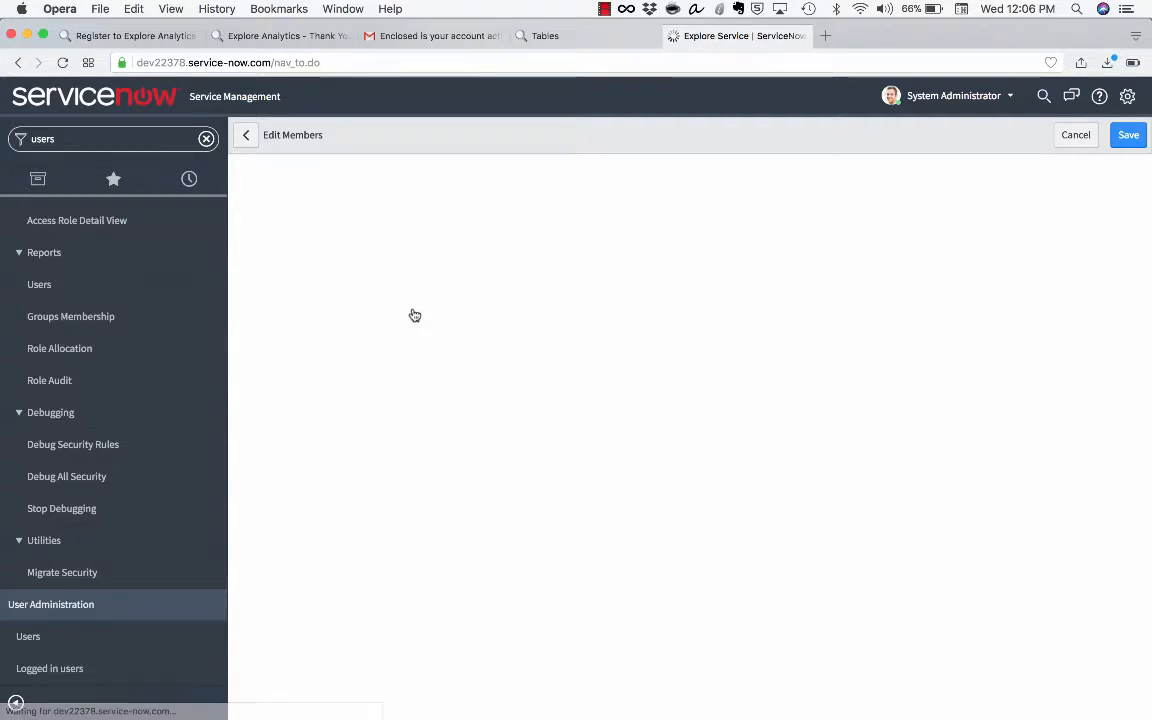
{"action": "left_click", "coordinate": [527, 320]}
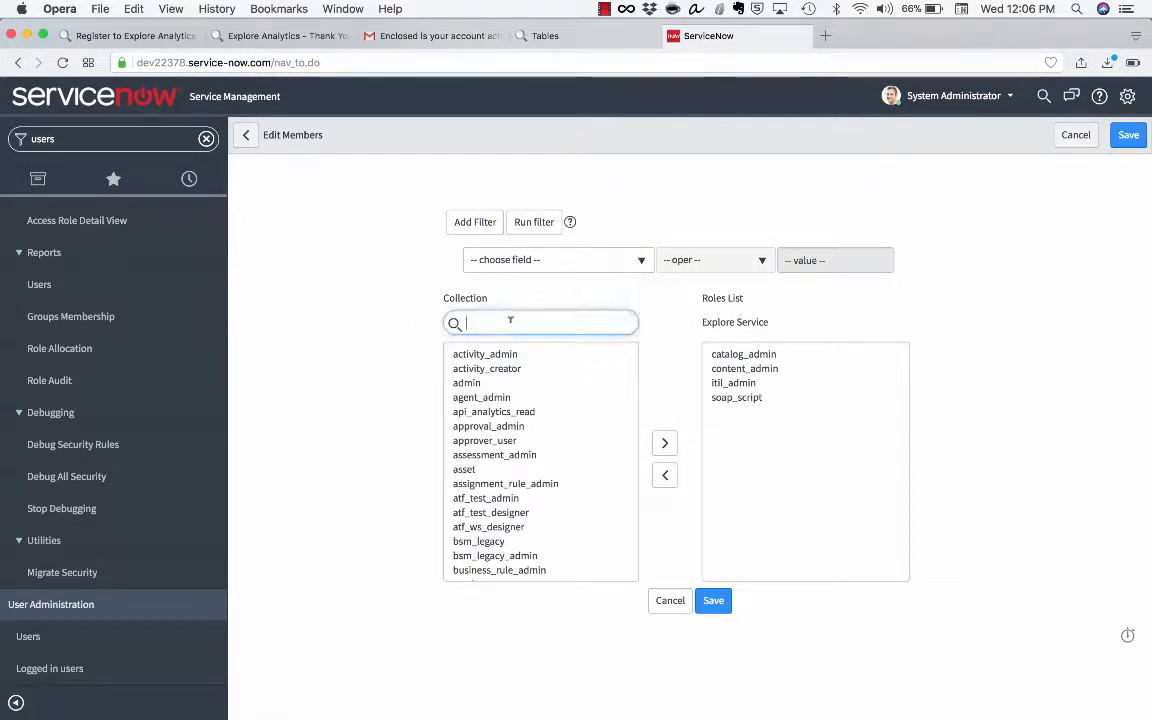
{"action": "type", "text": "knowledge"}
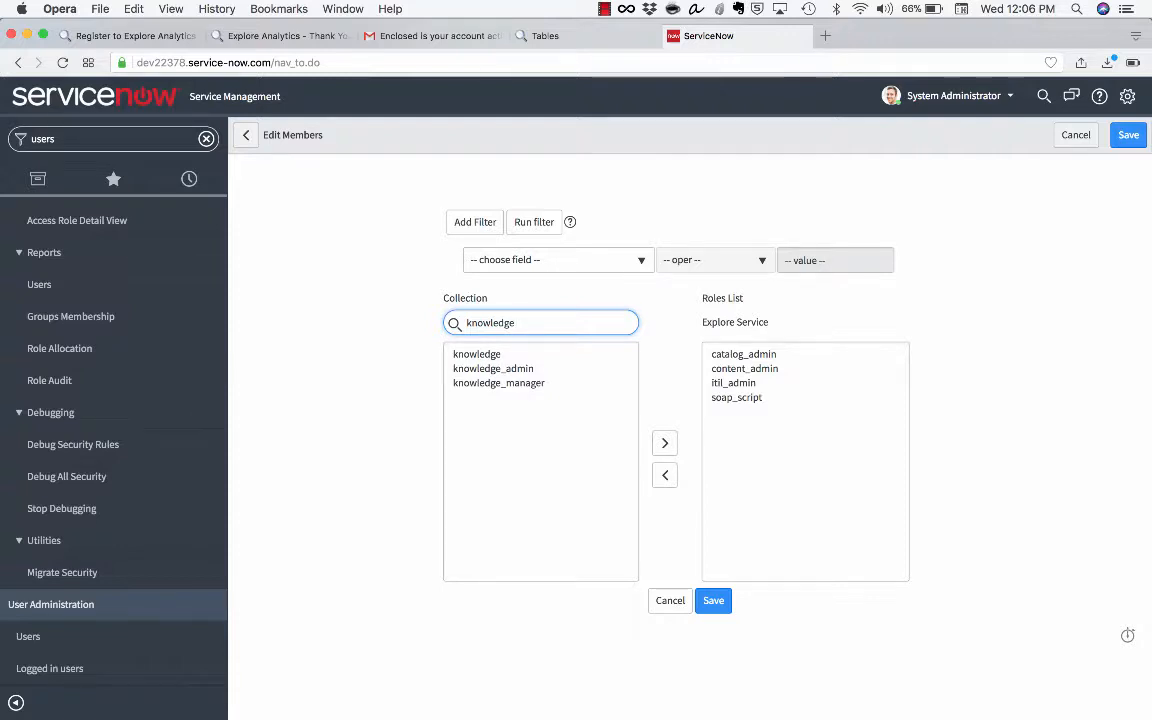
{"action": "double_click", "coordinate": [500, 369]}
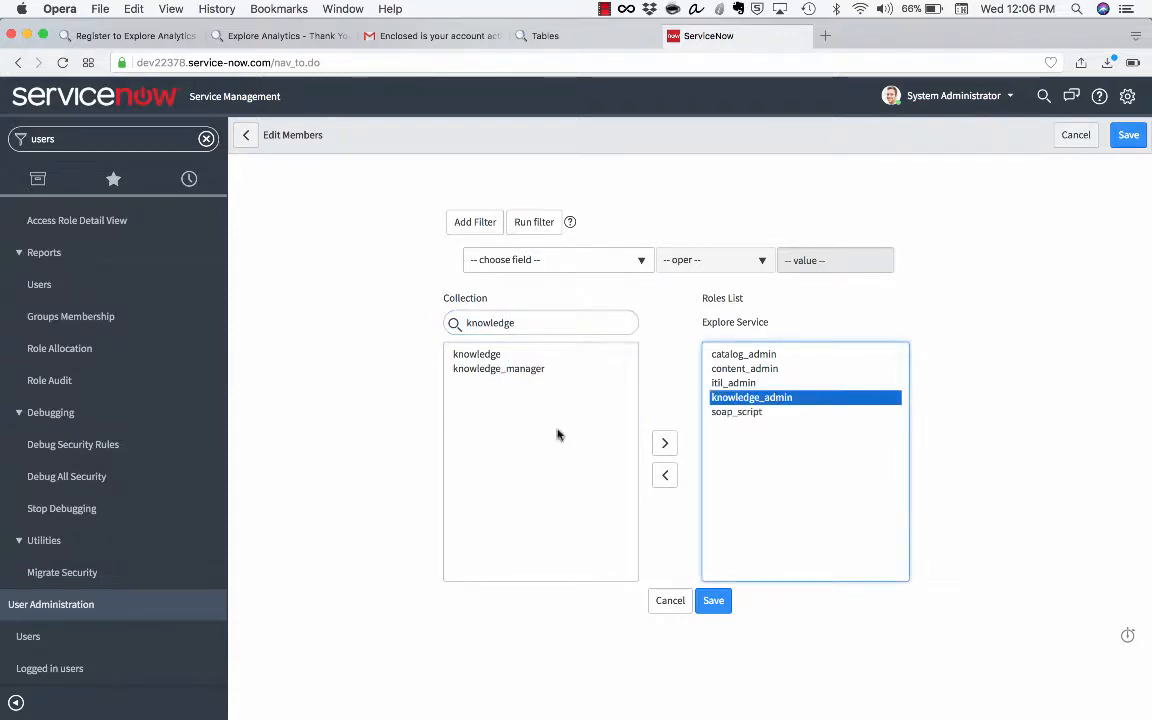
{"action": "left_click", "coordinate": [726, 609]}
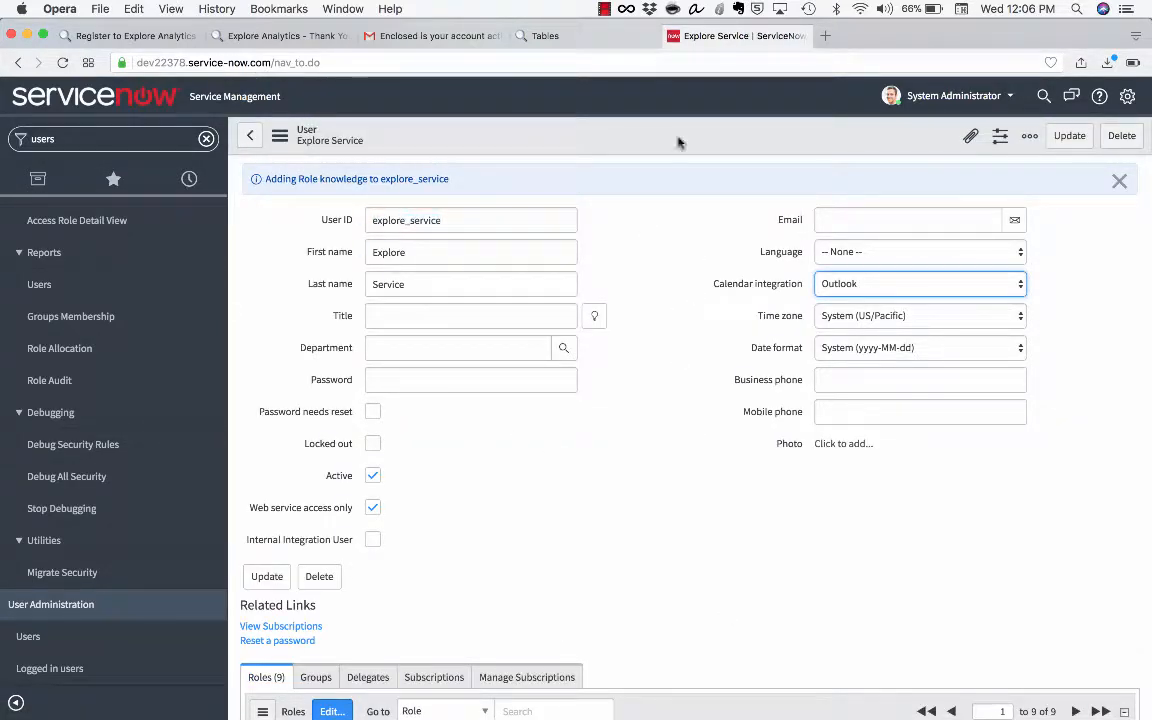
{"action": "left_click", "coordinate": [596, 37]}
Refresh the Dev ServiceNow data source configuration using 'Refresh new tables only'
{"action": "scroll", "coordinate": [411, 244], "scroll_direction": "up", "scroll_amount": 20}
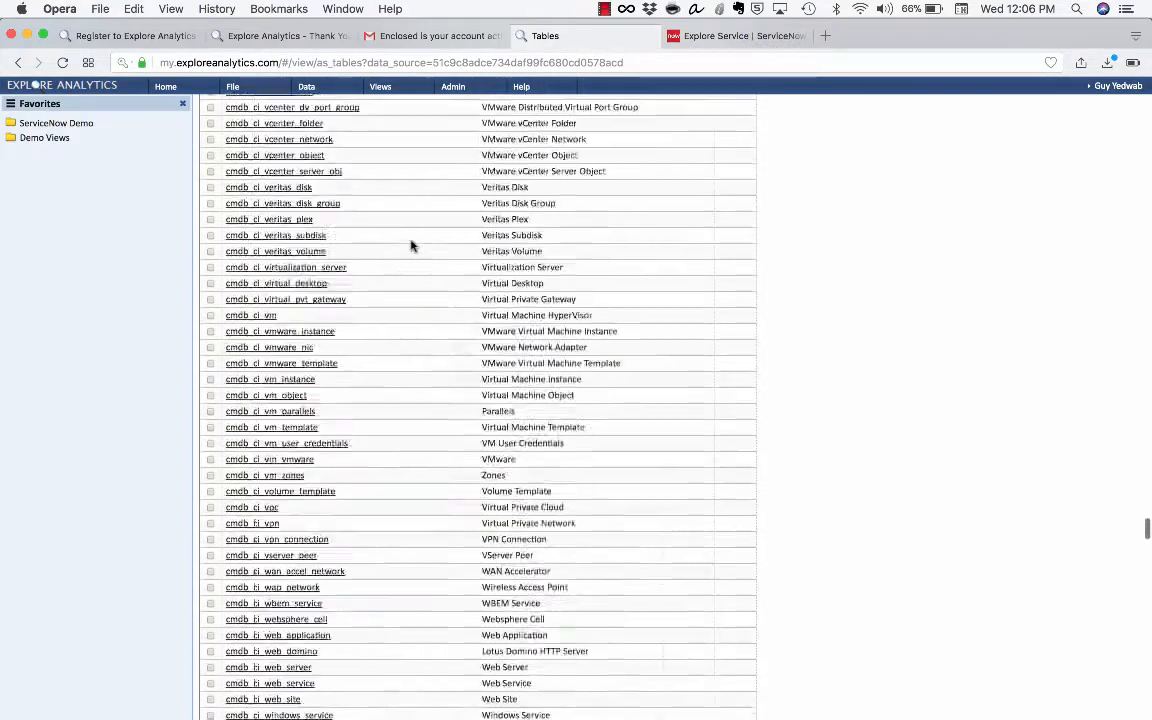
{"action": "scroll", "coordinate": [411, 241], "scroll_direction": "up", "scroll_amount": 10}
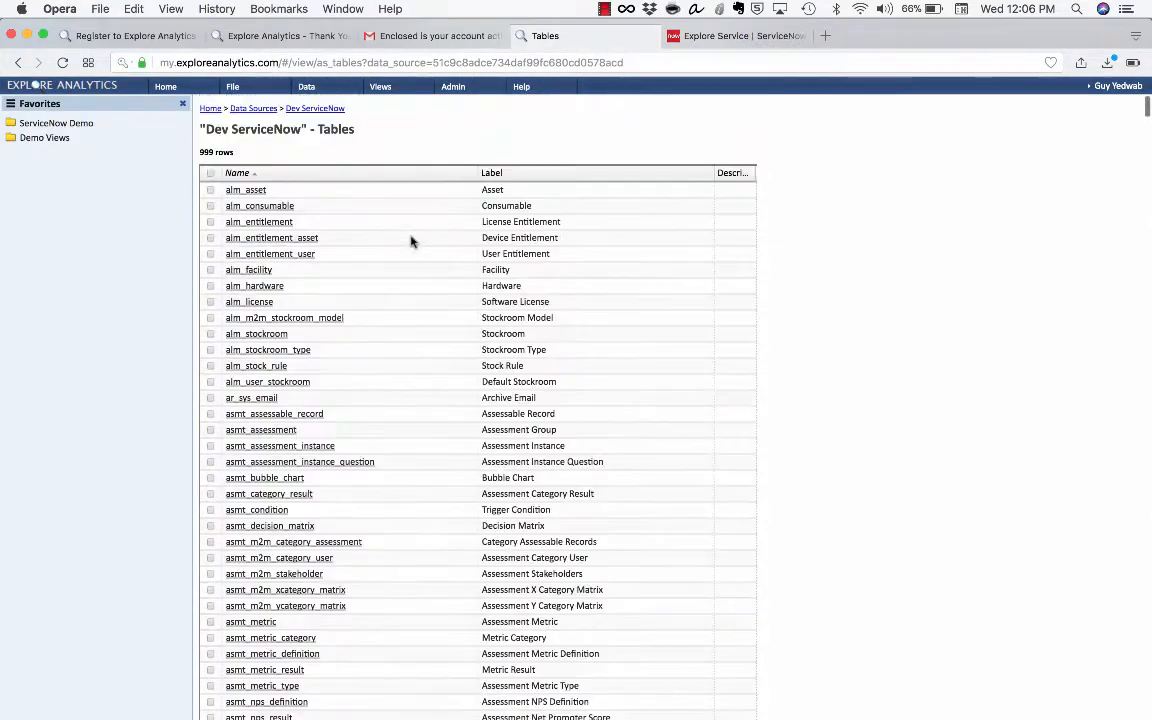
{"action": "left_click", "coordinate": [254, 110]}
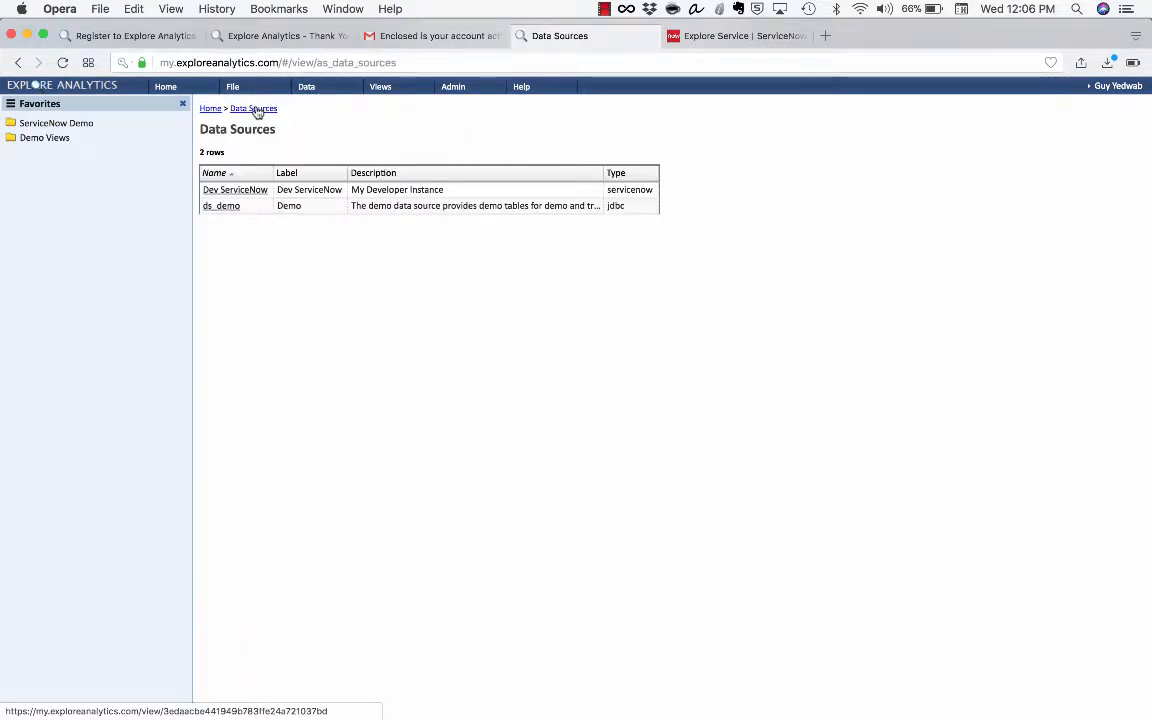
{"action": "right_click", "coordinate": [293, 190]}
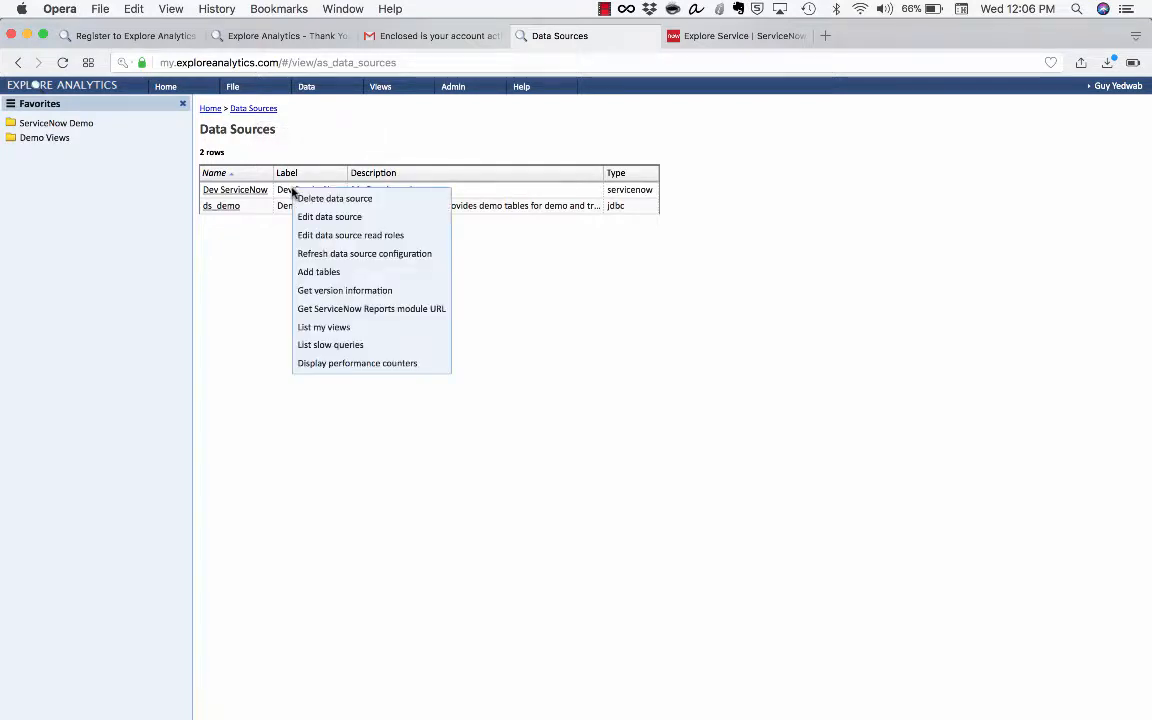
{"action": "left_click", "coordinate": [298, 253]}
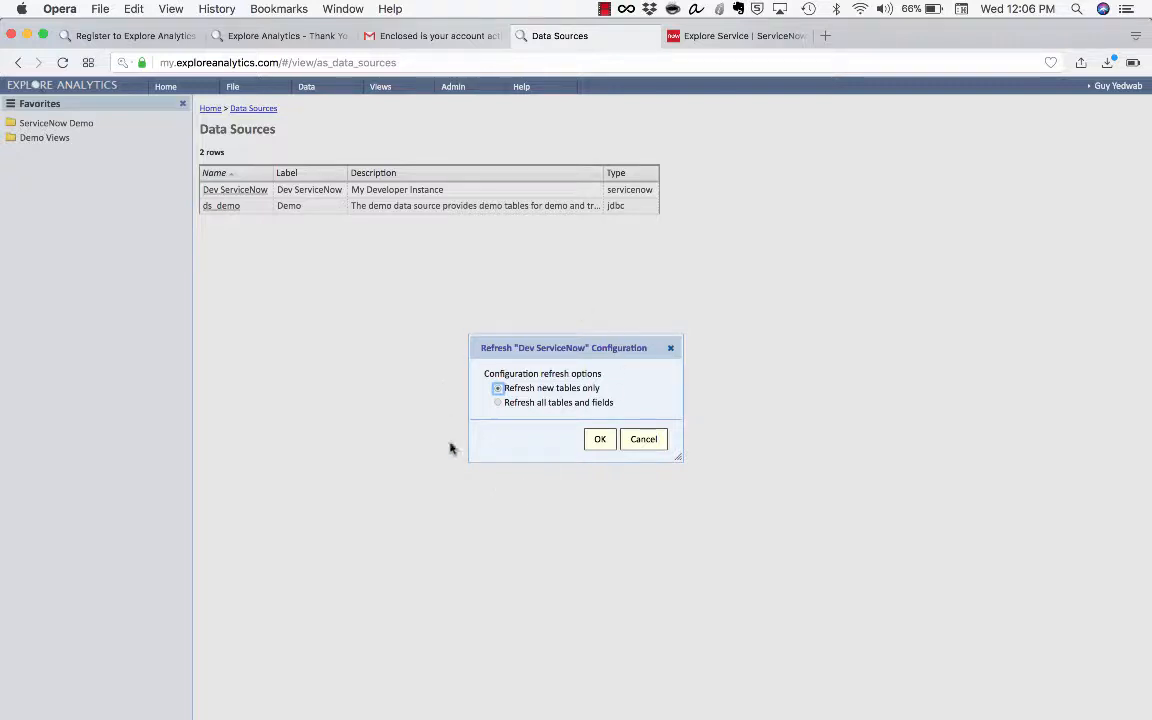
{"action": "left_click_drag", "start_coordinate": [506, 388], "coordinate": [602, 389]}
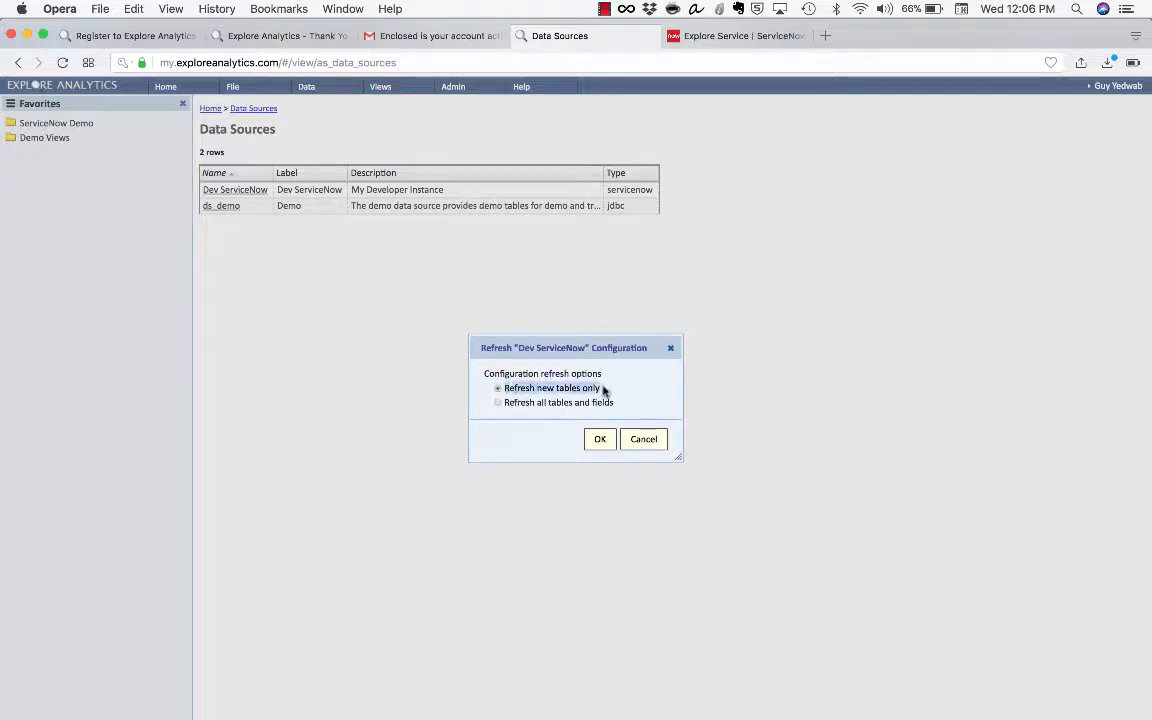
{"action": "left_click_drag", "start_coordinate": [506, 403], "coordinate": [608, 403]}
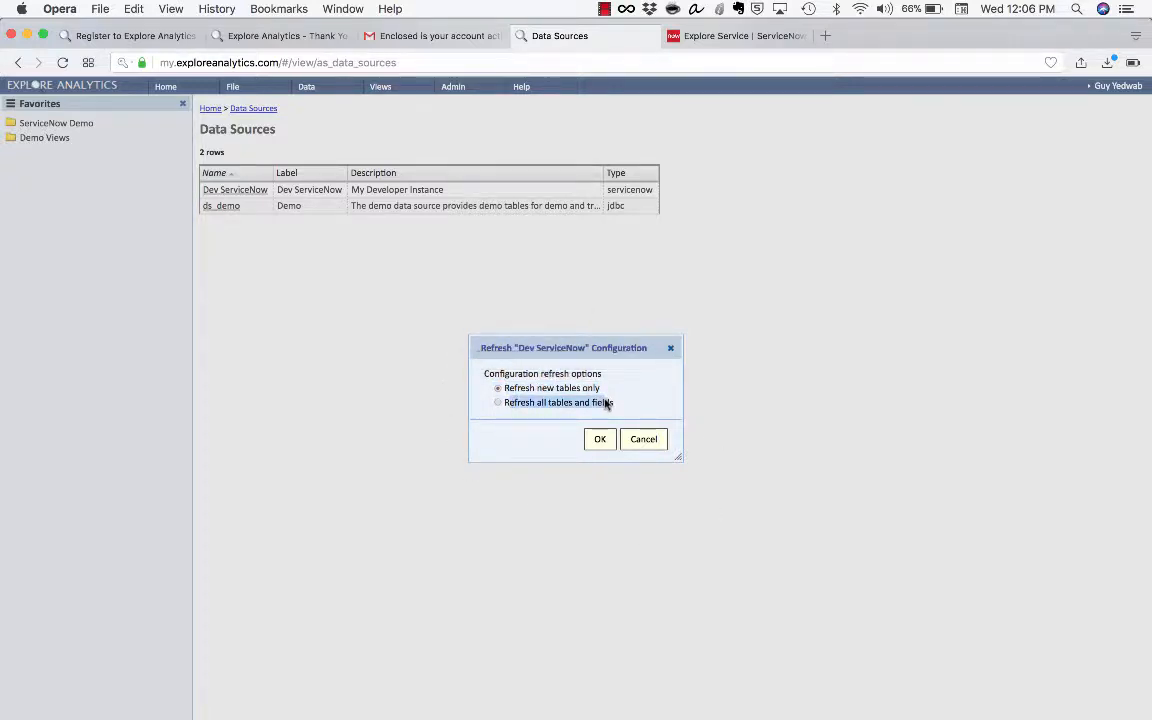
{"action": "left_click", "coordinate": [630, 409]}
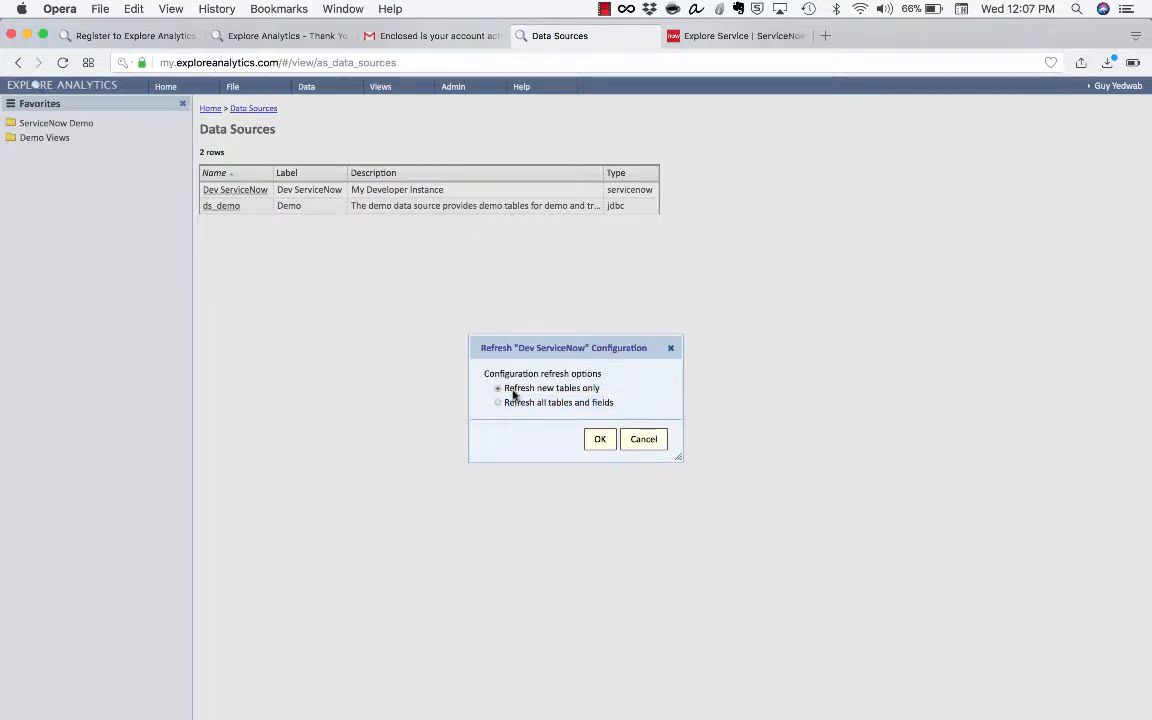
{"action": "left_click", "coordinate": [598, 442]}
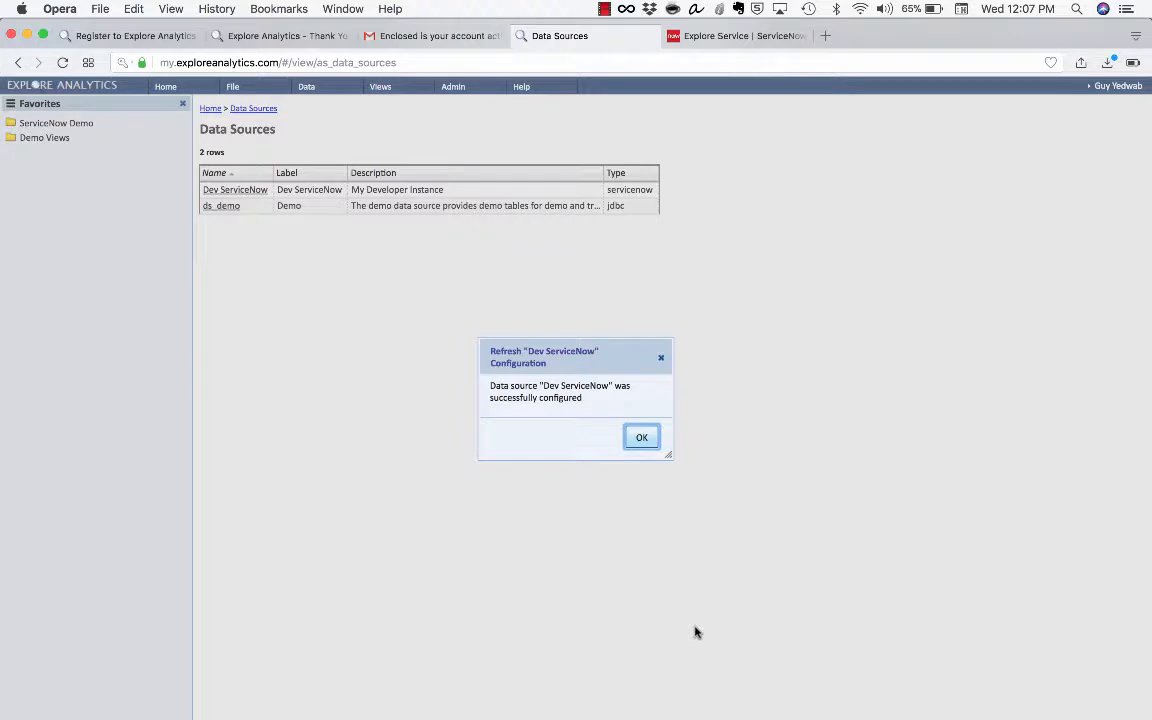
{"action": "left_click", "coordinate": [641, 447]}
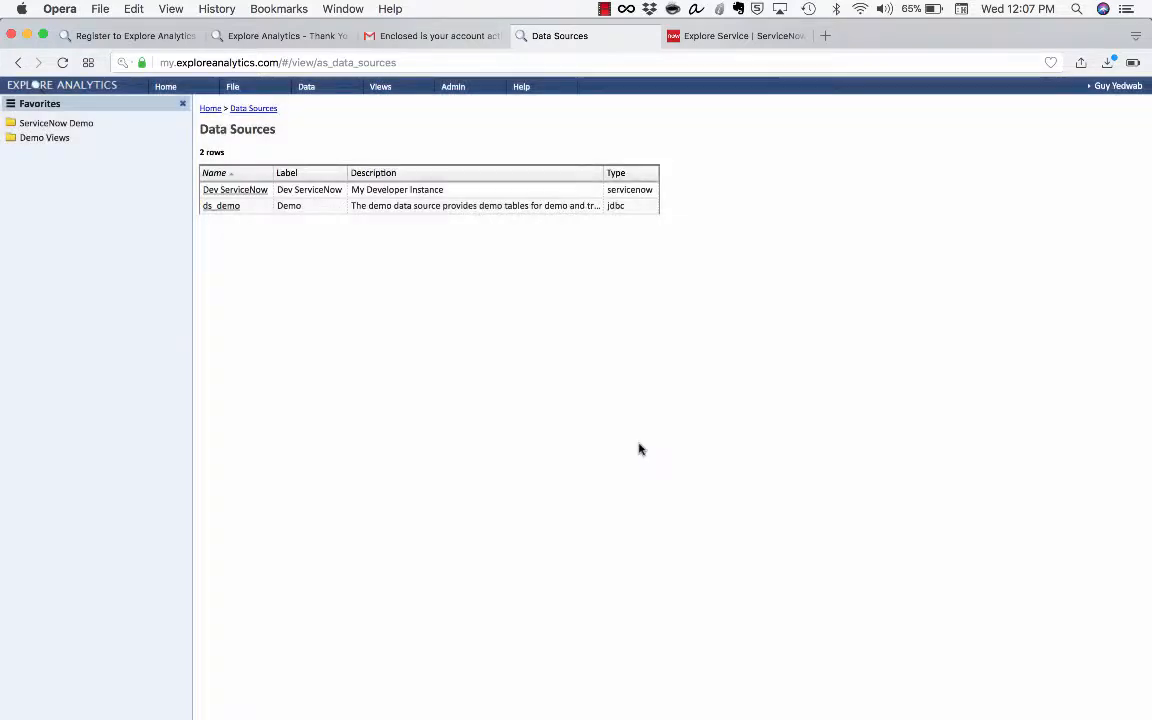
{"action": "left_click", "coordinate": [221, 195]}
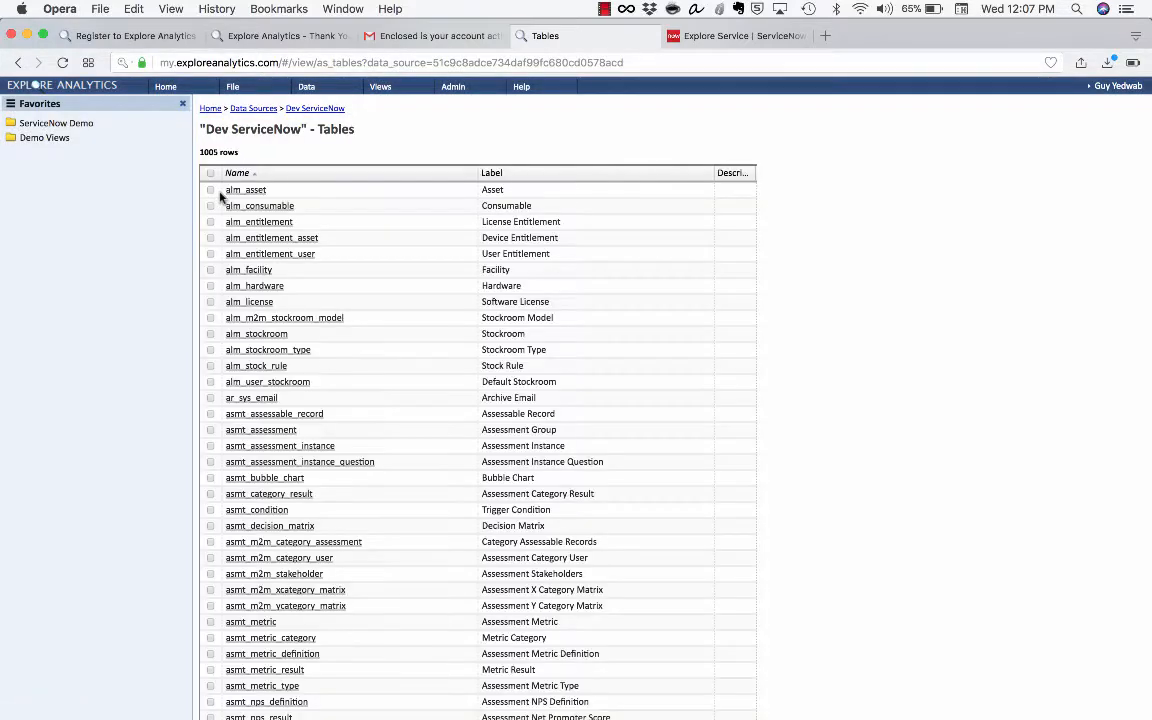
{"action": "left_click_drag", "start_coordinate": [217, 151], "coordinate": [200, 152]}
{"action": "left_click", "coordinate": [301, 172]}
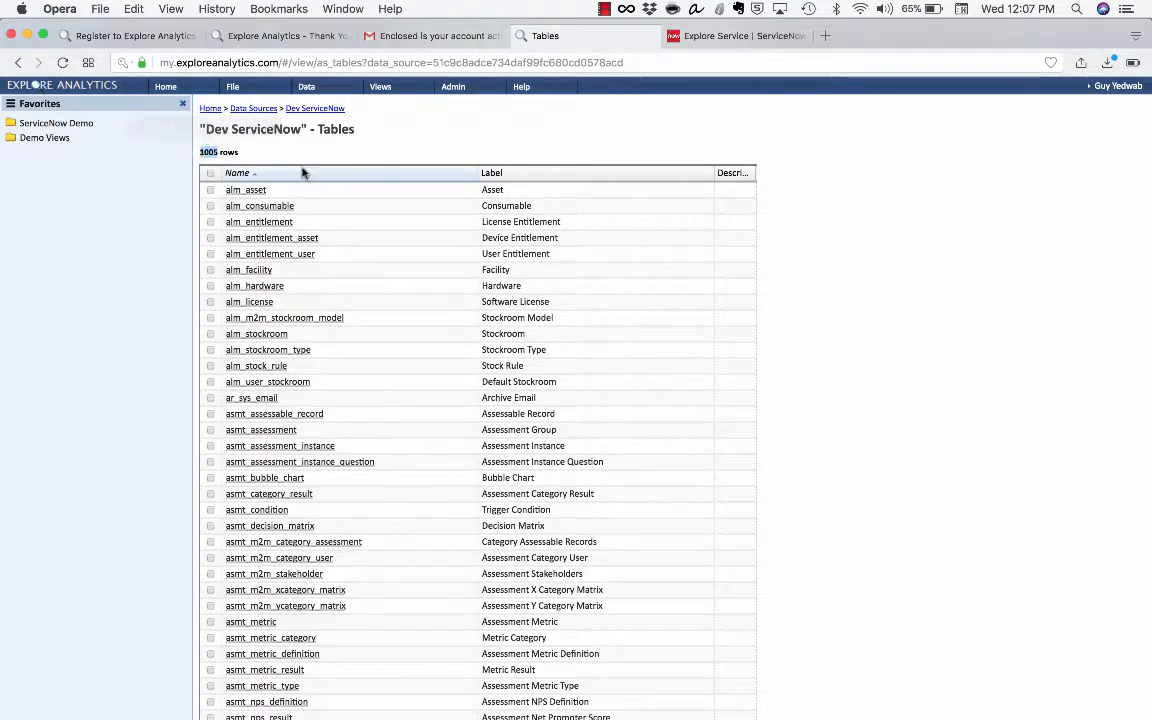
{"action": "left_click", "coordinate": [410, 175]}
{"action": "scroll", "coordinate": [410, 180], "scroll_direction": "down", "scroll_amount": 20}
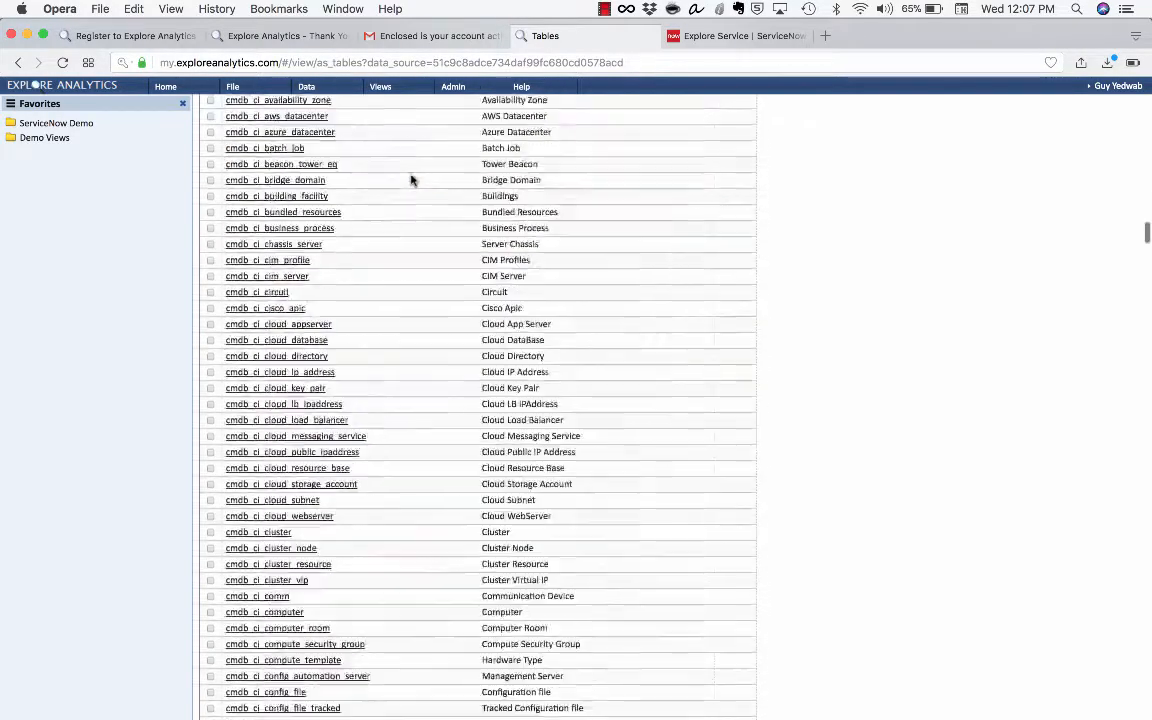
{"action": "scroll", "coordinate": [410, 185], "scroll_direction": "down", "scroll_amount": 15}
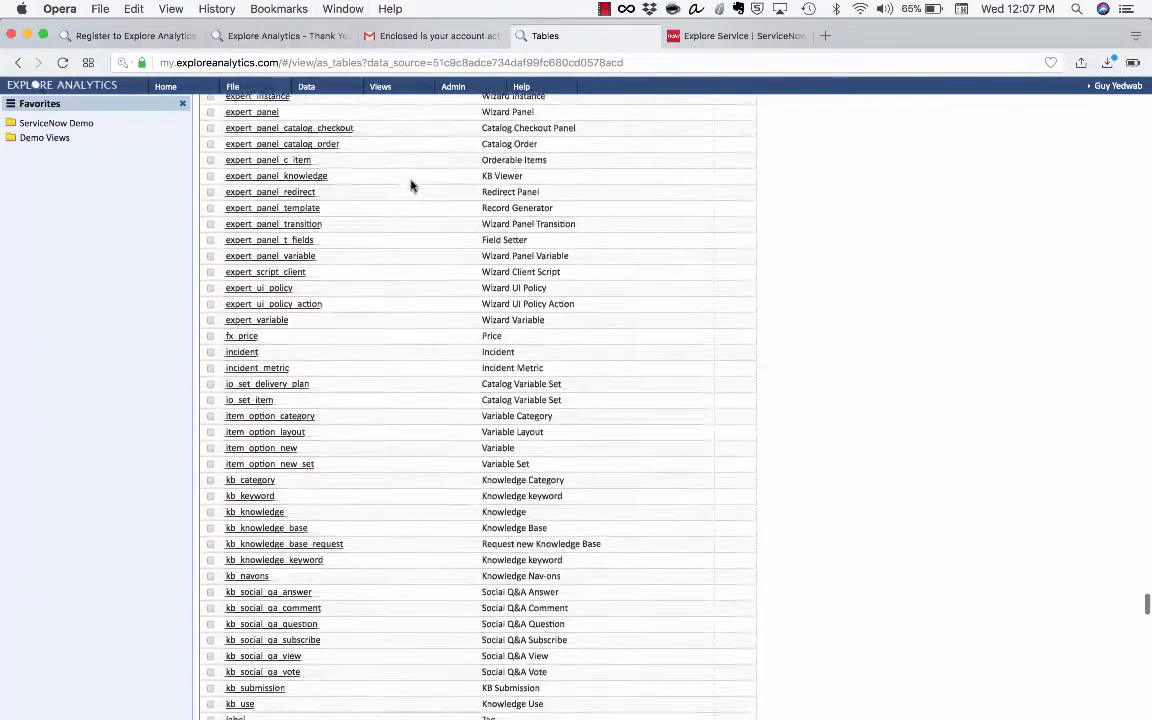
{"action": "scroll", "coordinate": [410, 185], "scroll_direction": "down", "scroll_amount": 5}
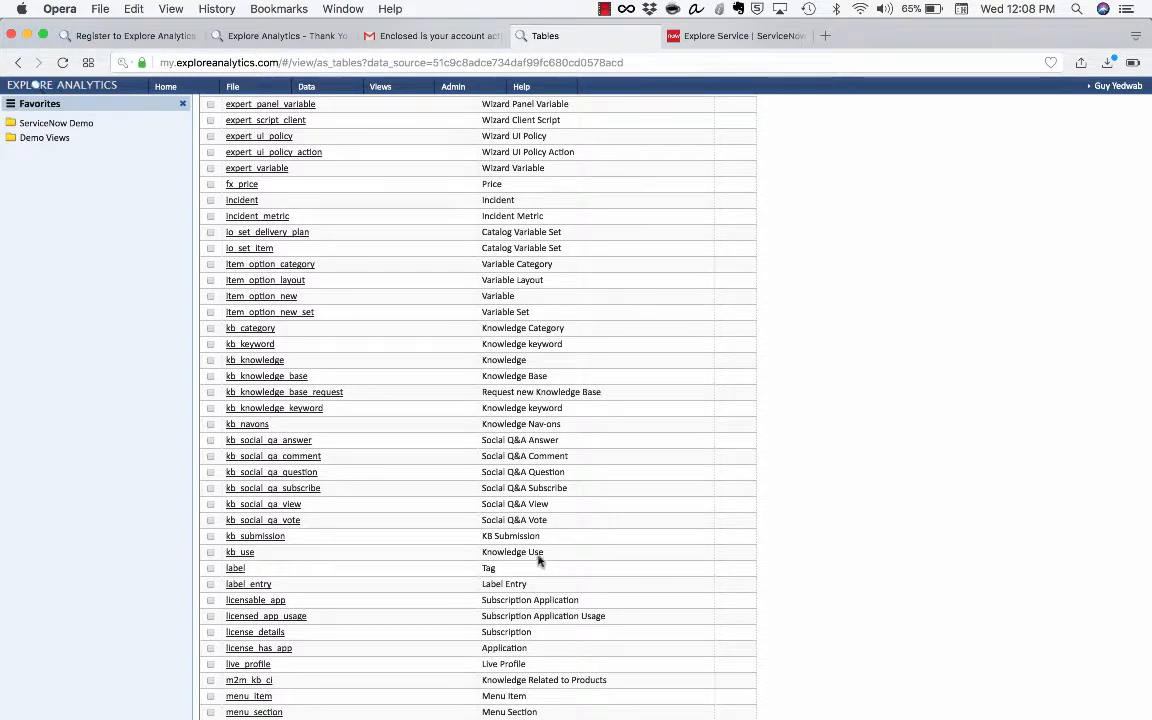
{"action": "left_click_drag", "start_coordinate": [543, 555], "coordinate": [238, 533]}
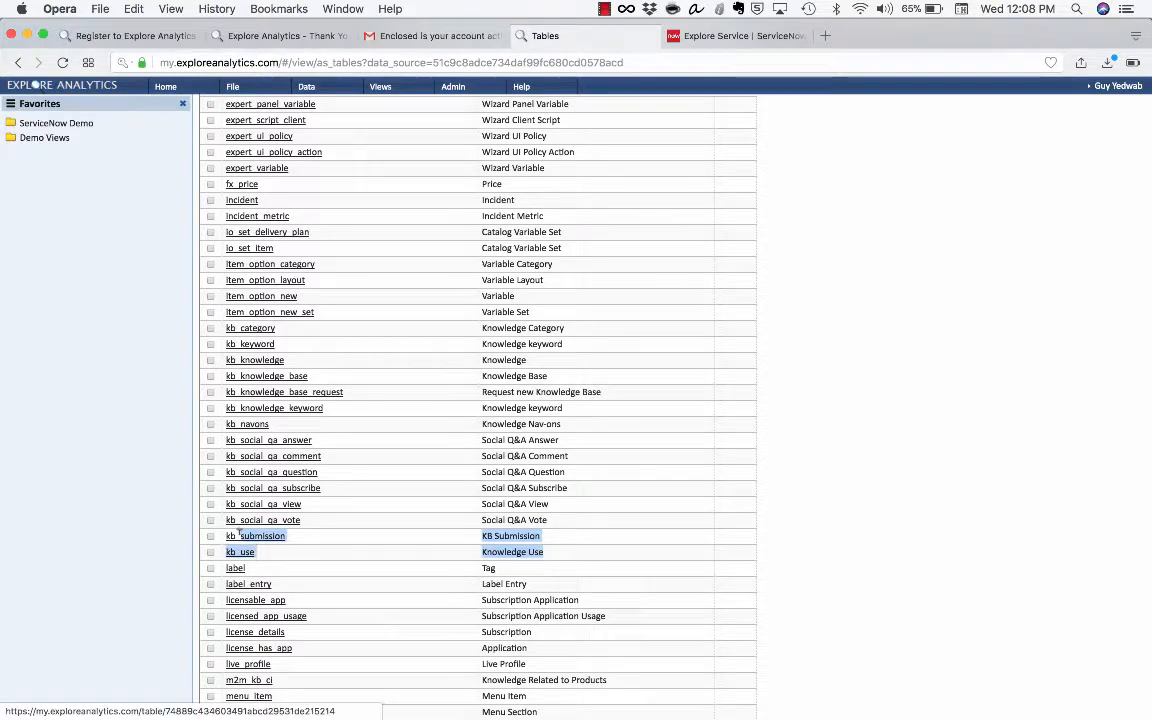
{"action": "left_click", "coordinate": [885, 430]}
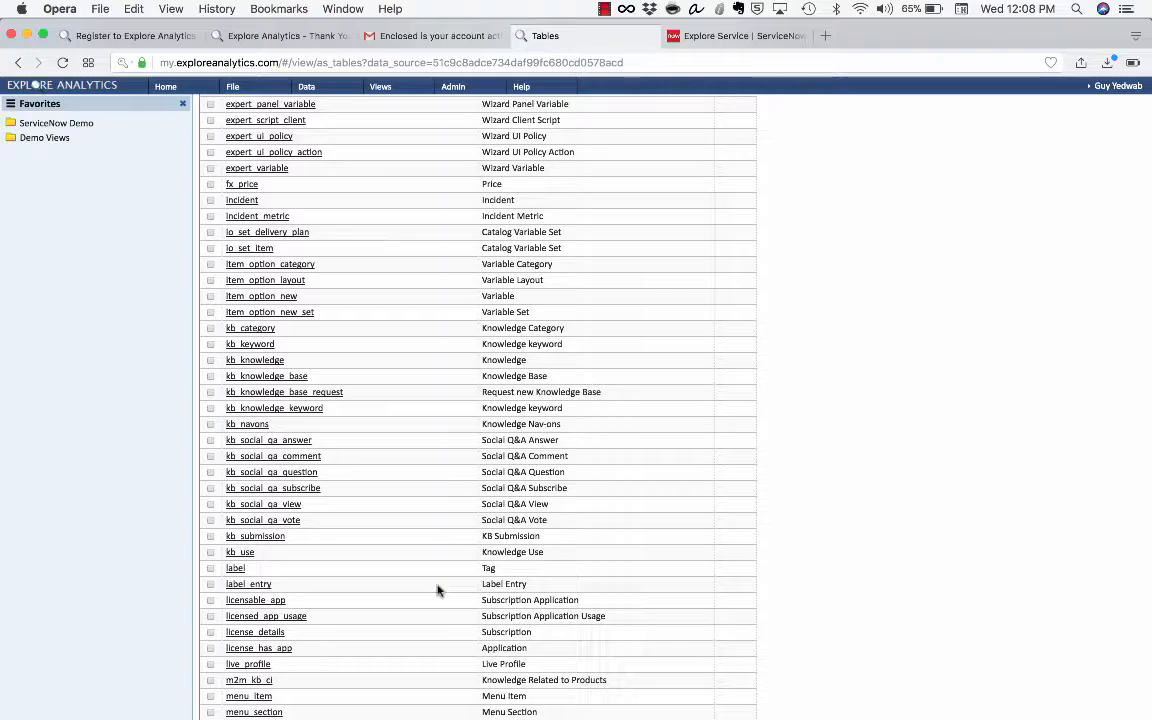
{"action": "scroll", "coordinate": [437, 590], "scroll_direction": "up", "scroll_amount": 20}
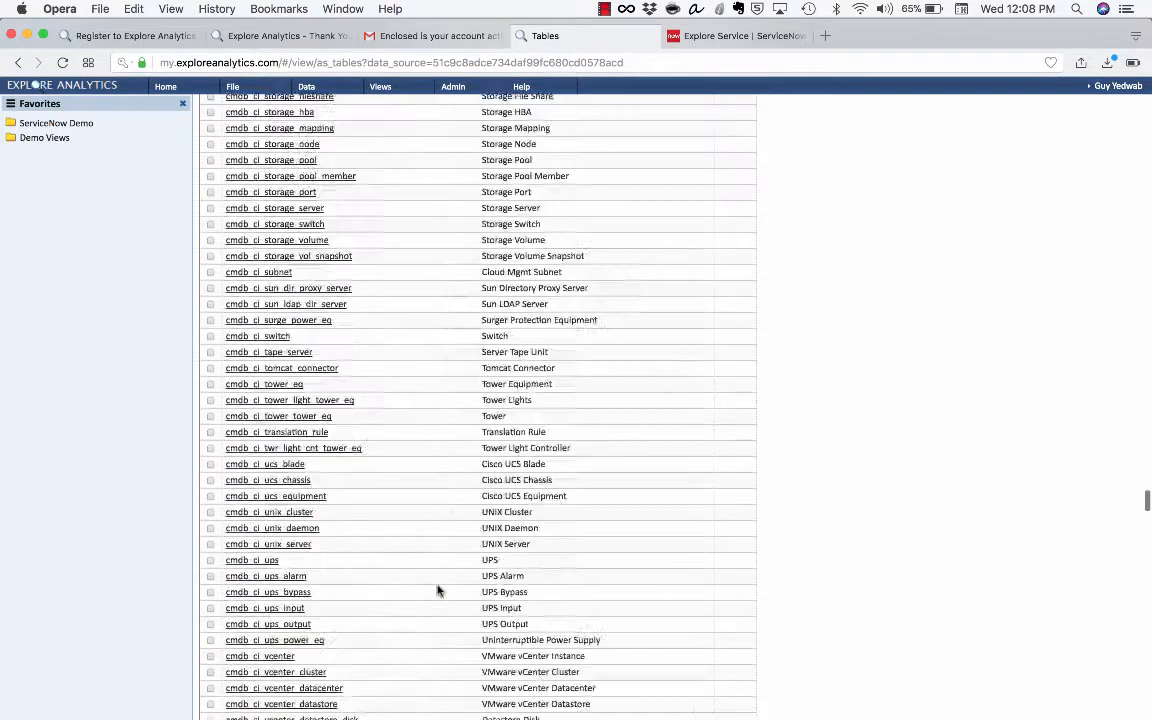
{"action": "scroll", "coordinate": [437, 590], "scroll_direction": "up", "scroll_amount": 10}
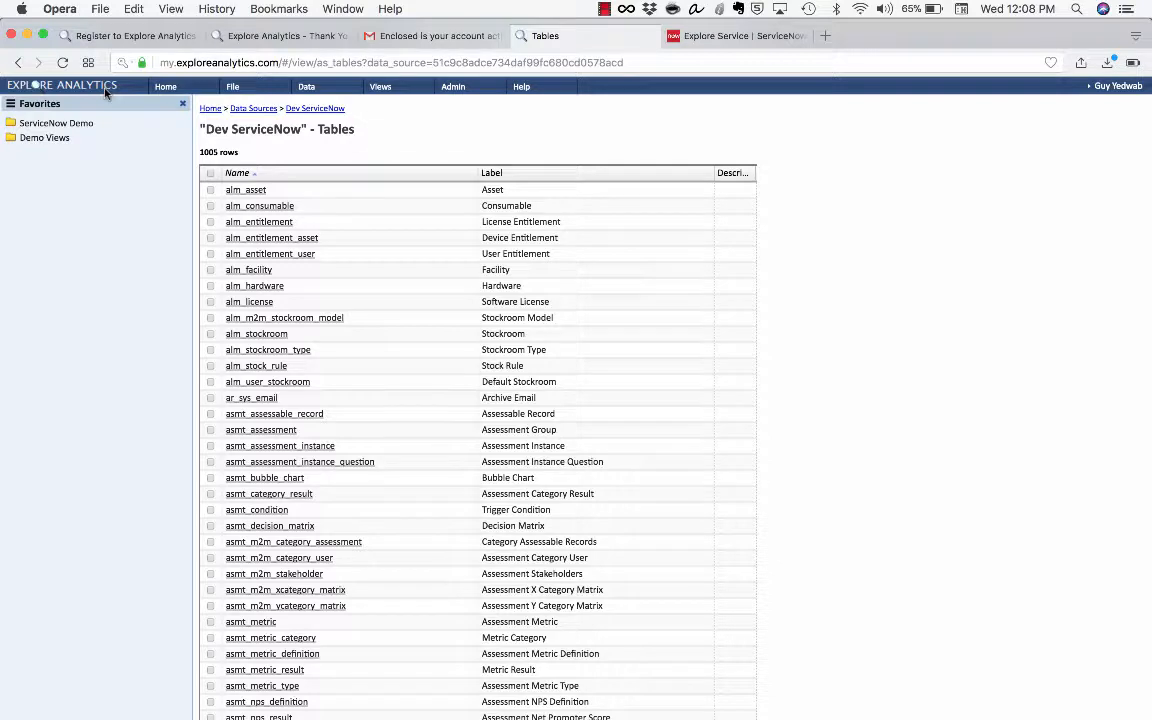
Start a new view on the Dev ServiceNow data source's Incident table
{"action": "left_click", "coordinate": [247, 89]}
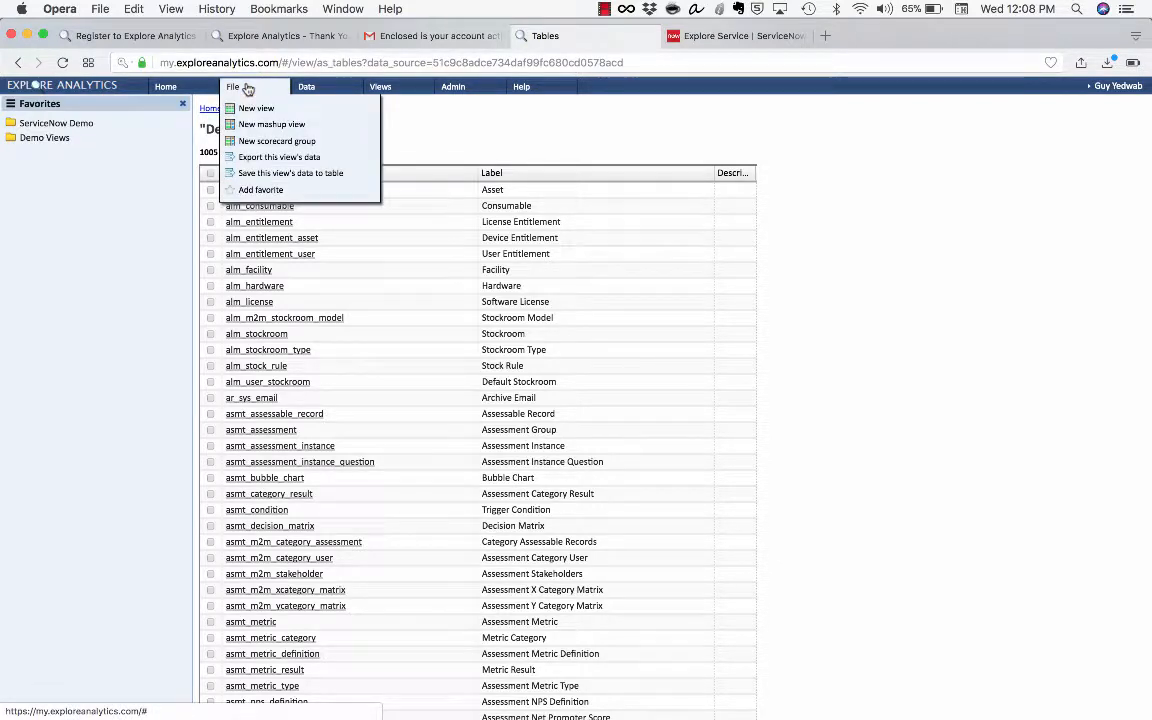
{"action": "left_click", "coordinate": [258, 108]}
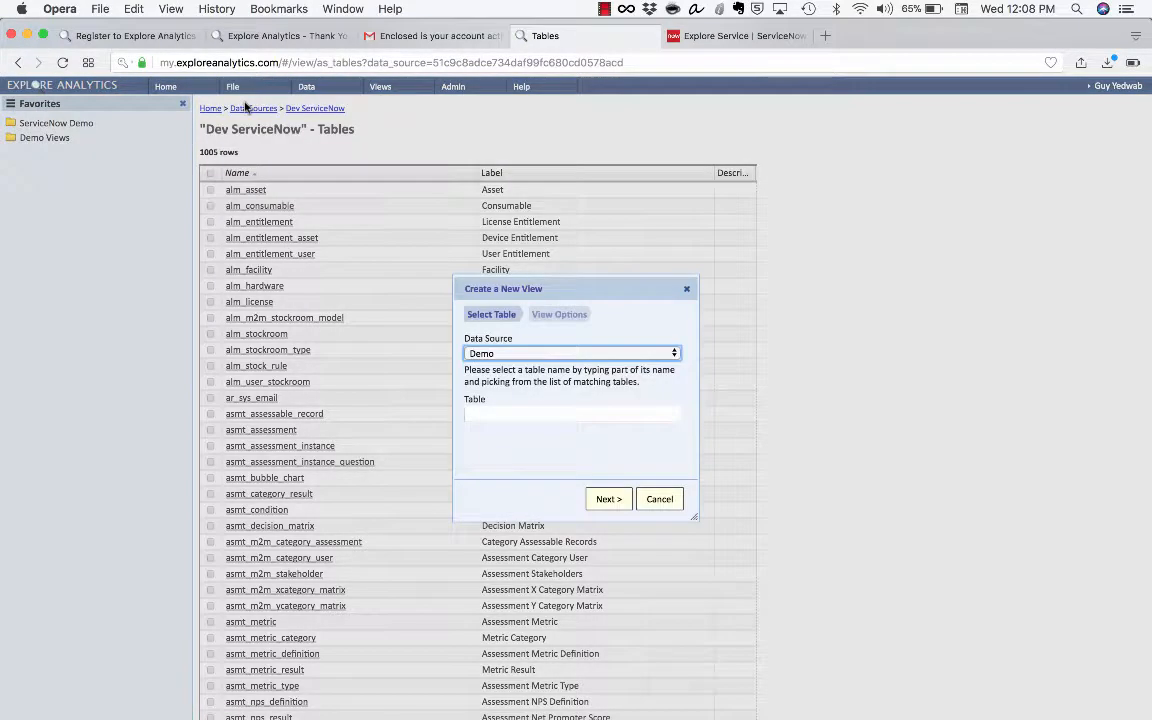
{"action": "left_click", "coordinate": [560, 354]}
{"action": "left_click", "coordinate": [562, 366]}
{"action": "left_click", "coordinate": [538, 415]}
{"action": "type", "text": "inci"}
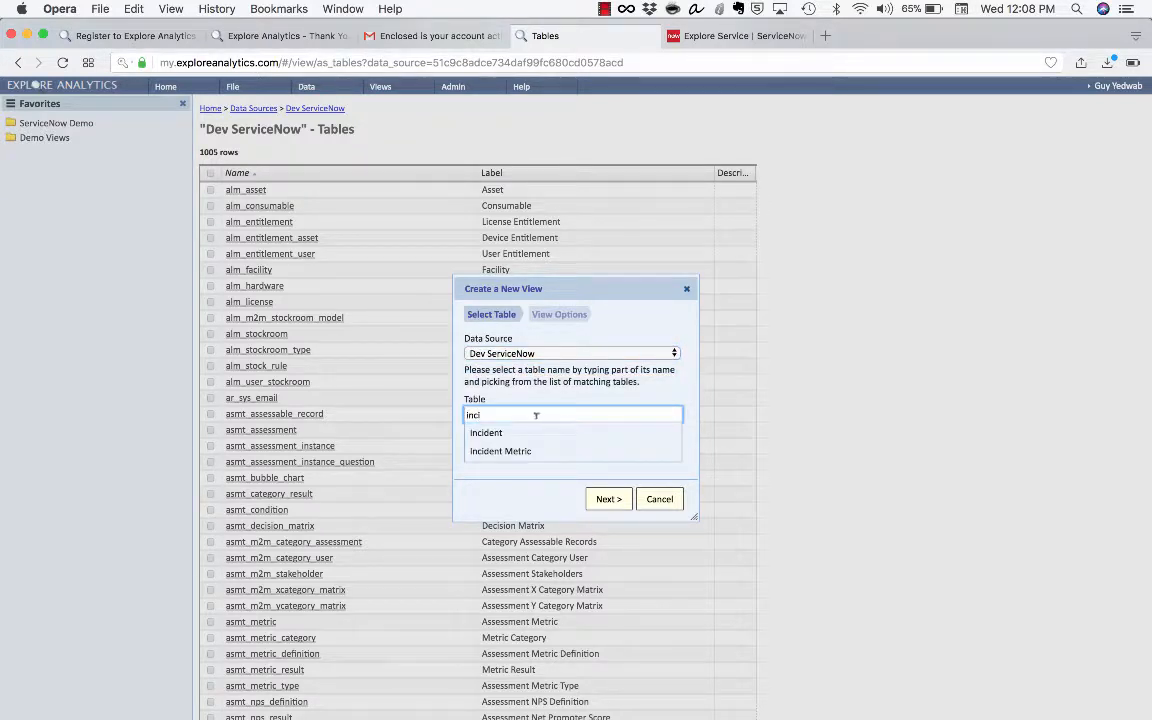
{"action": "left_click", "coordinate": [527, 432]}
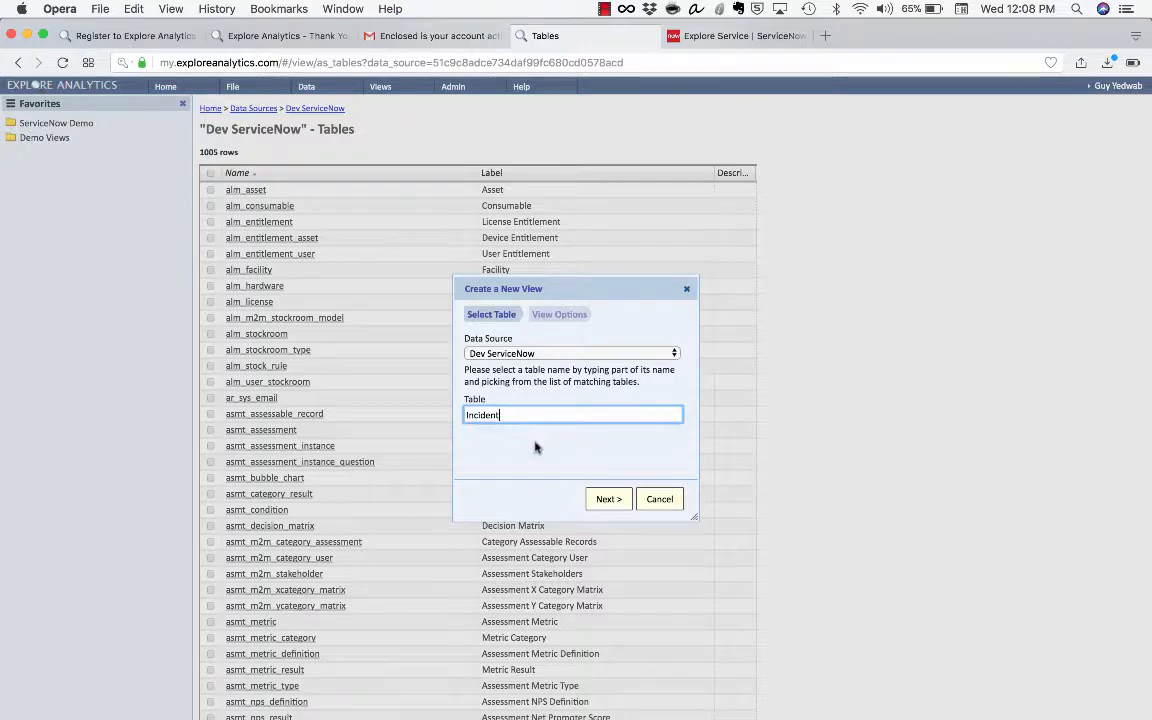
{"action": "left_click", "coordinate": [603, 499]}
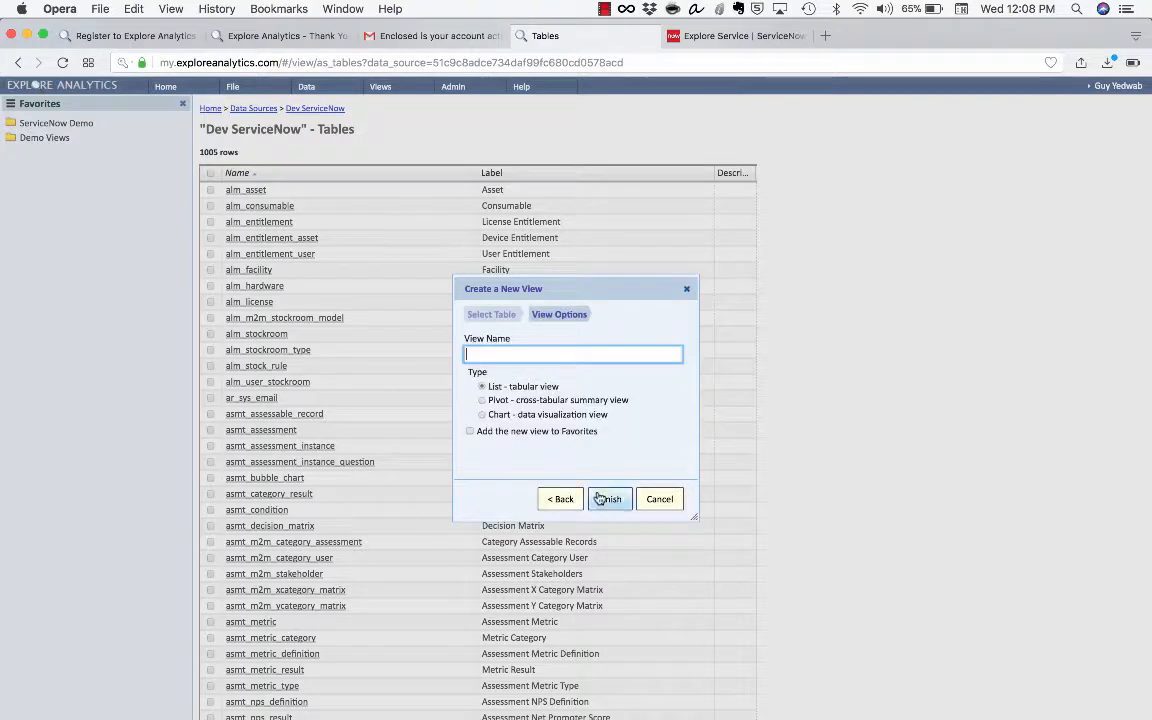
Make it a pivot view named 'My First Pivot Report'
{"action": "left_click", "coordinate": [599, 401]}
{"action": "left_click", "coordinate": [561, 354]}
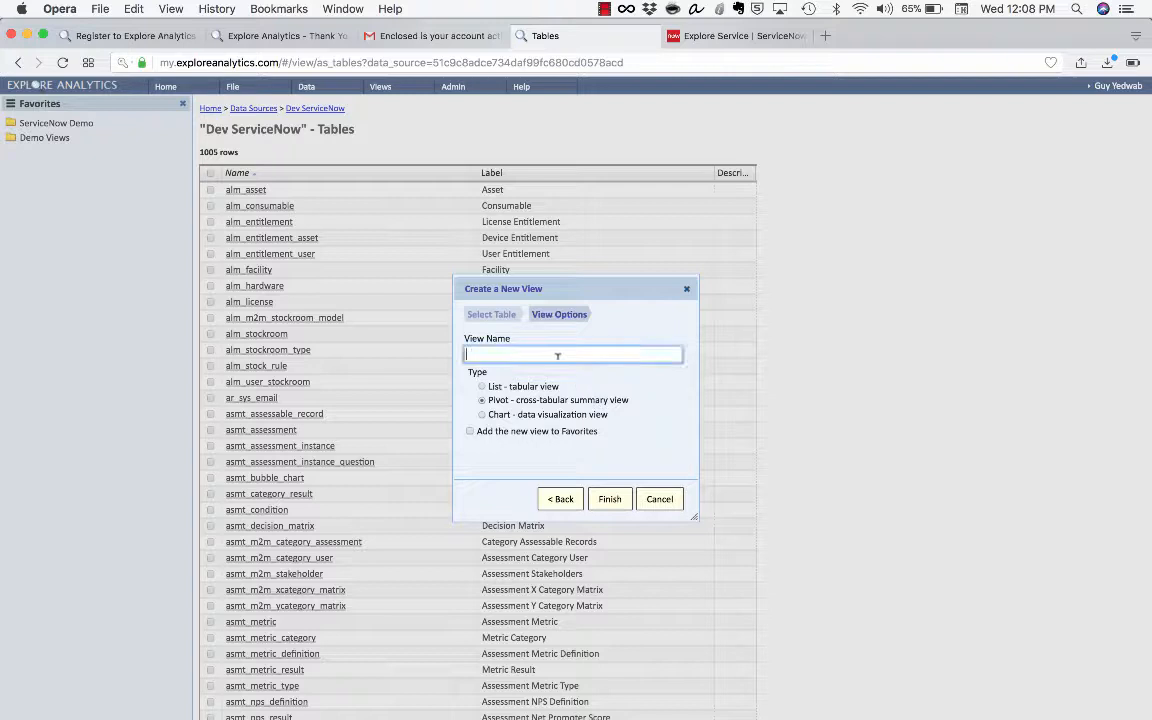
{"action": "type", "text": "My First Pivot Report"}
{"action": "key", "text": "Return"}
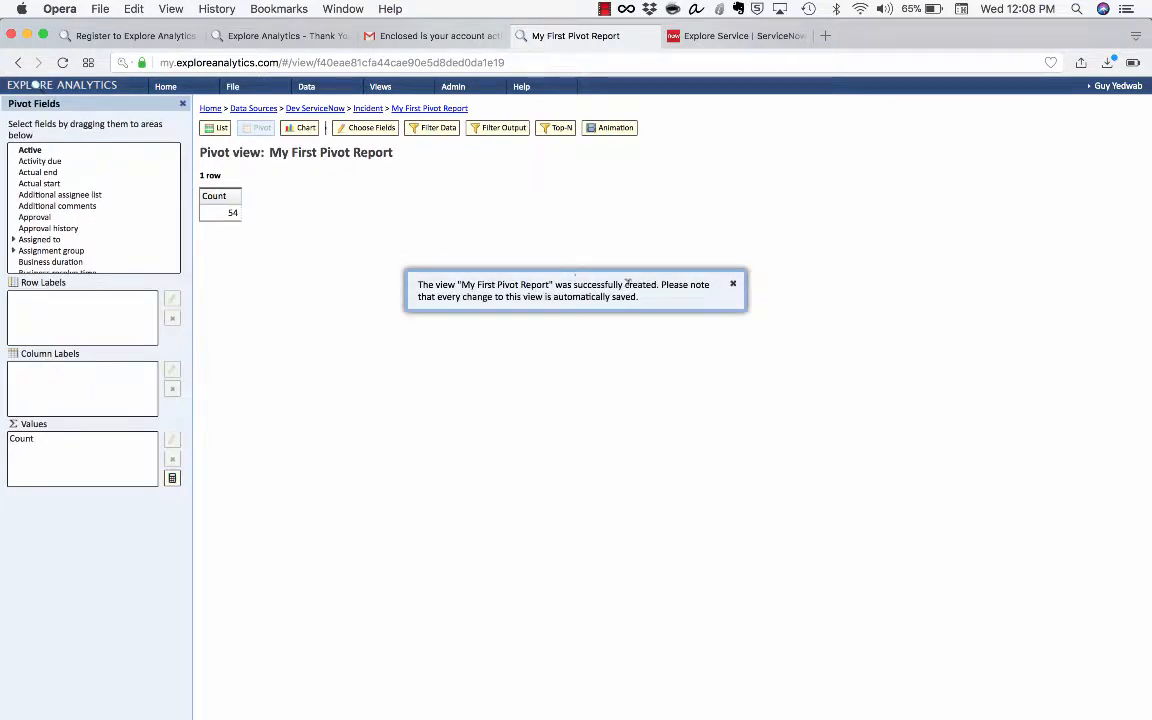
Put Assignment group in Row Labels and Category in Column Labels, then widen the Grand Total column
{"action": "left_click", "coordinate": [665, 249]}
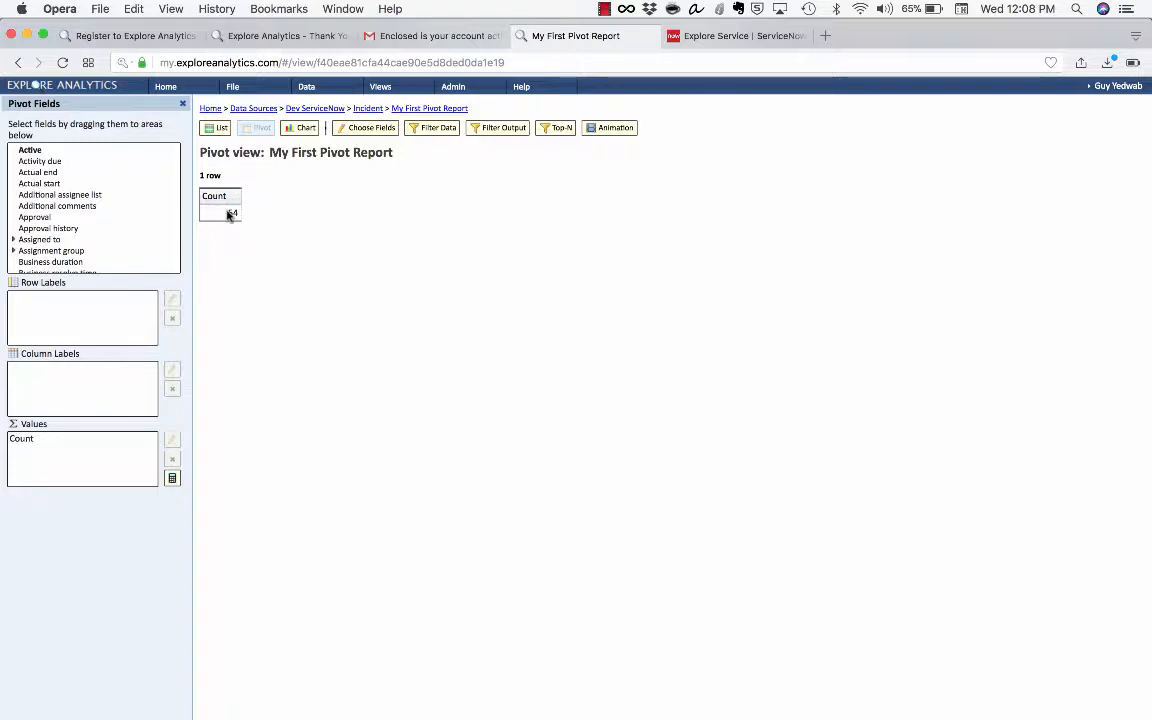
{"action": "left_click_drag", "start_coordinate": [52, 250], "coordinate": [80, 318]}
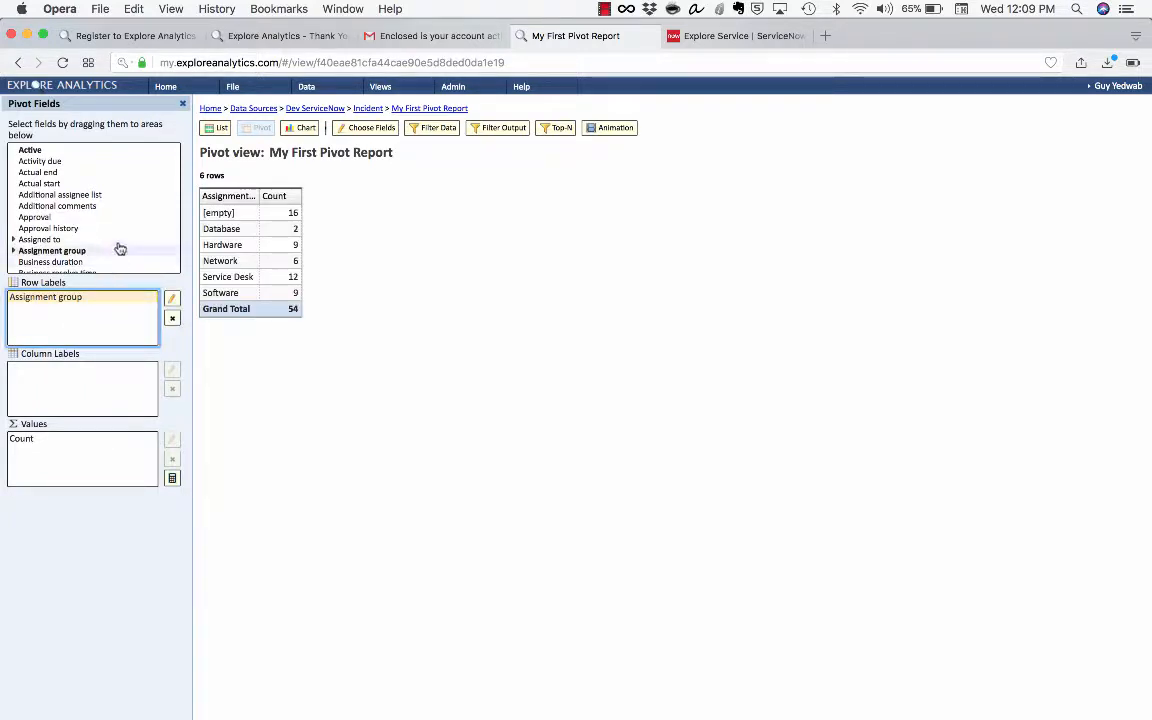
{"action": "scroll", "coordinate": [119, 247], "scroll_direction": "down", "scroll_amount": 3}
{"action": "left_click_drag", "start_coordinate": [113, 233], "coordinate": [40, 407]}
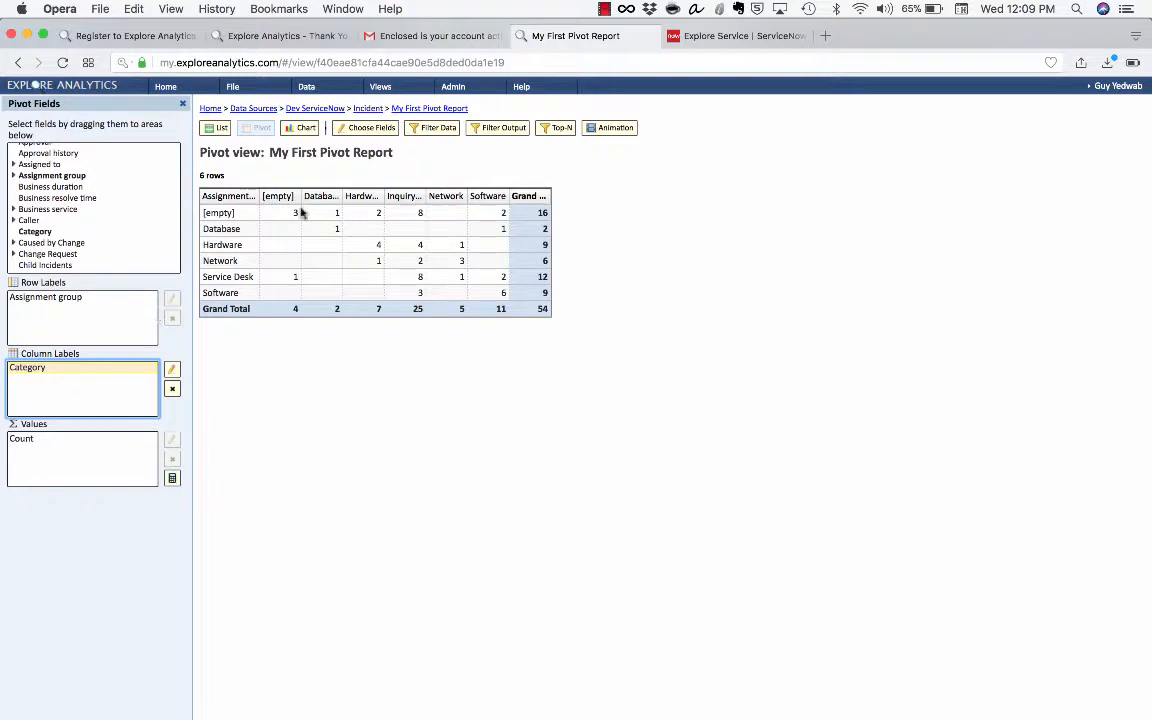
{"action": "double_click", "coordinate": [550, 196]}
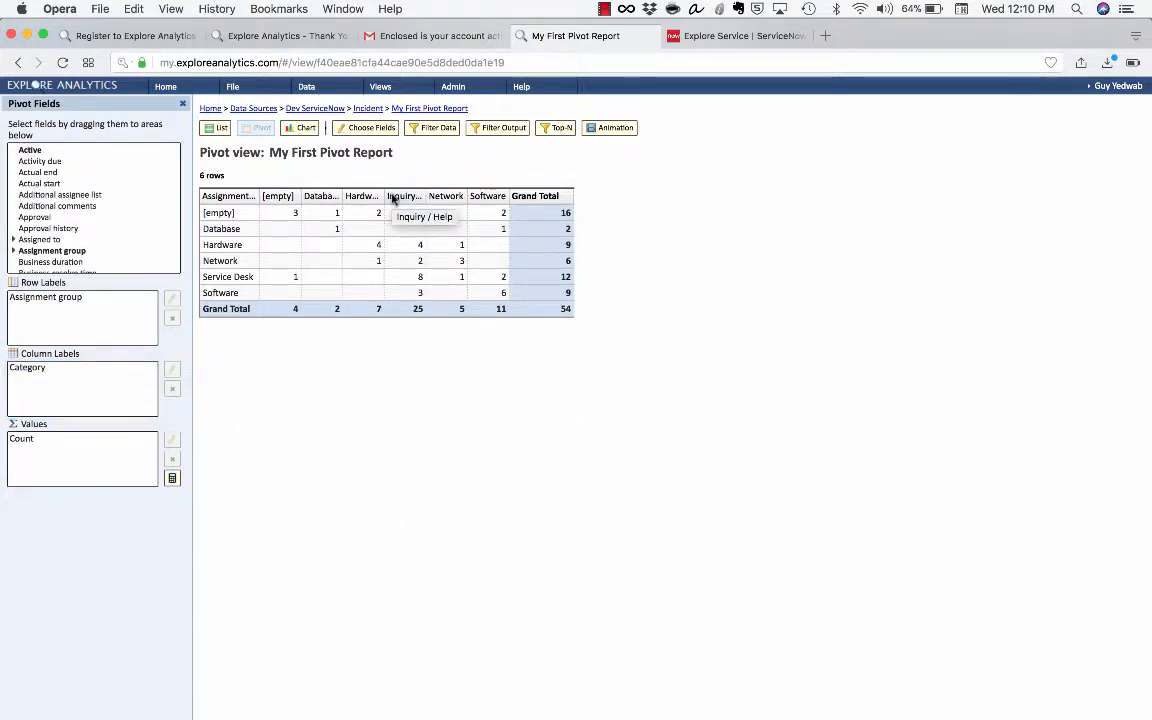
Publish the report with 'Publish to ServiceNow' ticked, accepting the default content block options
{"action": "left_click", "coordinate": [238, 88]}
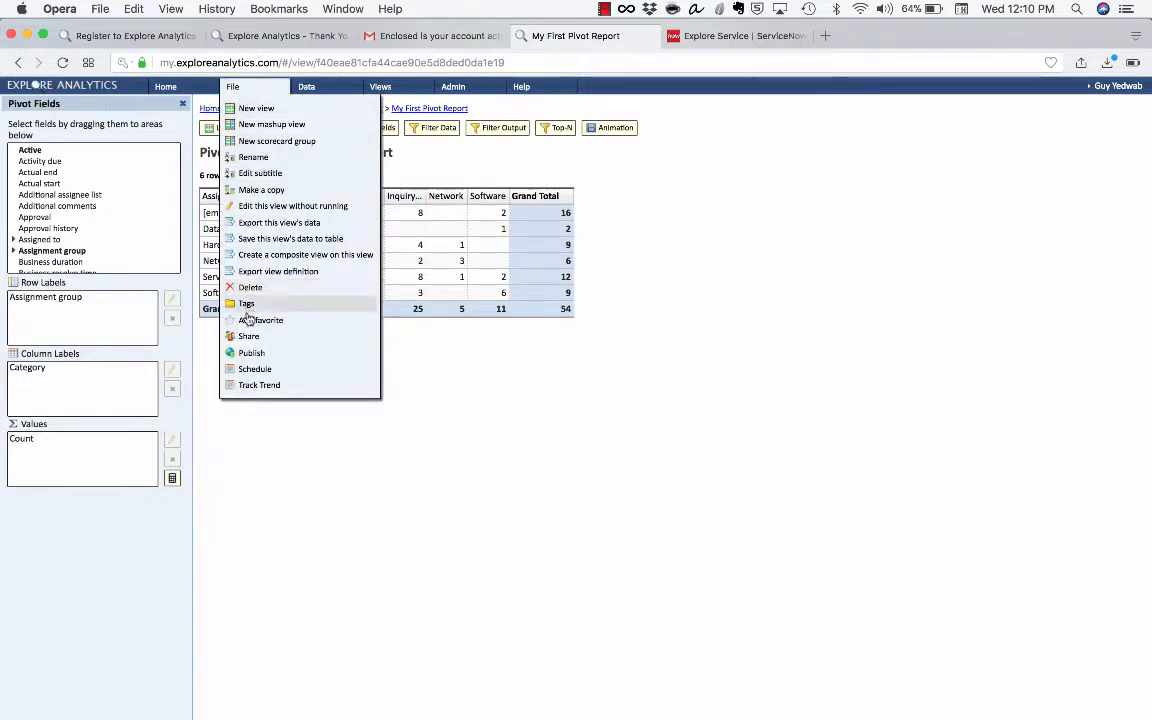
{"action": "left_click", "coordinate": [247, 353]}
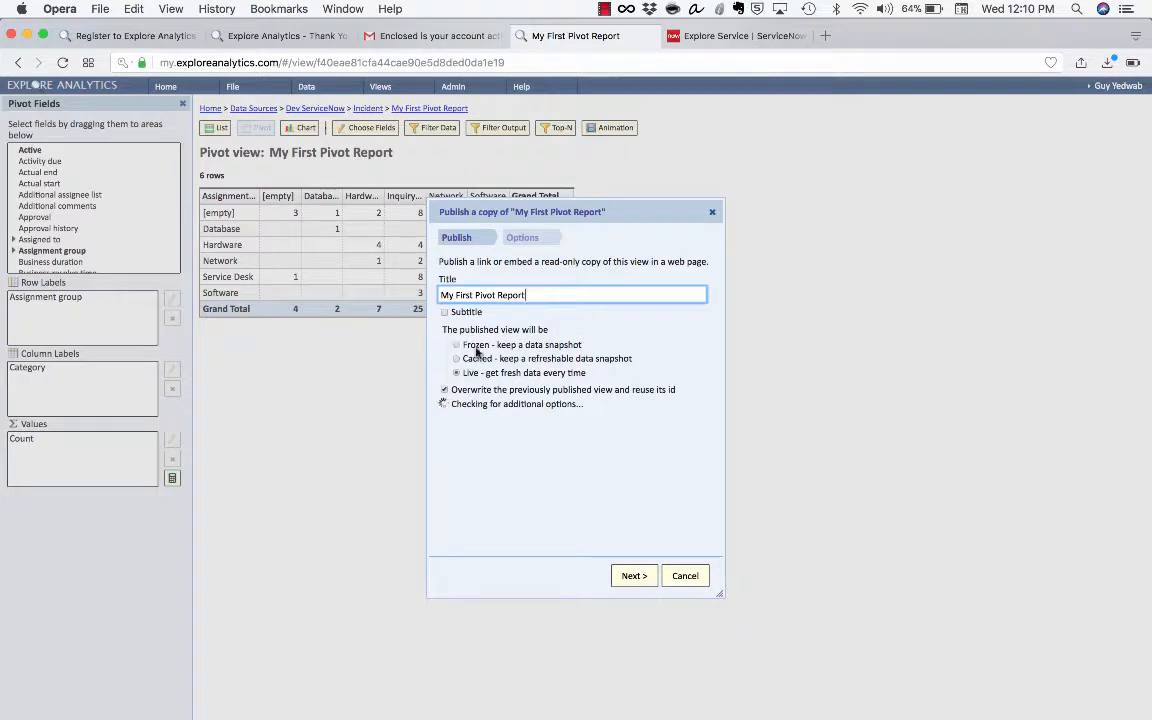
{"action": "left_click", "coordinate": [468, 410]}
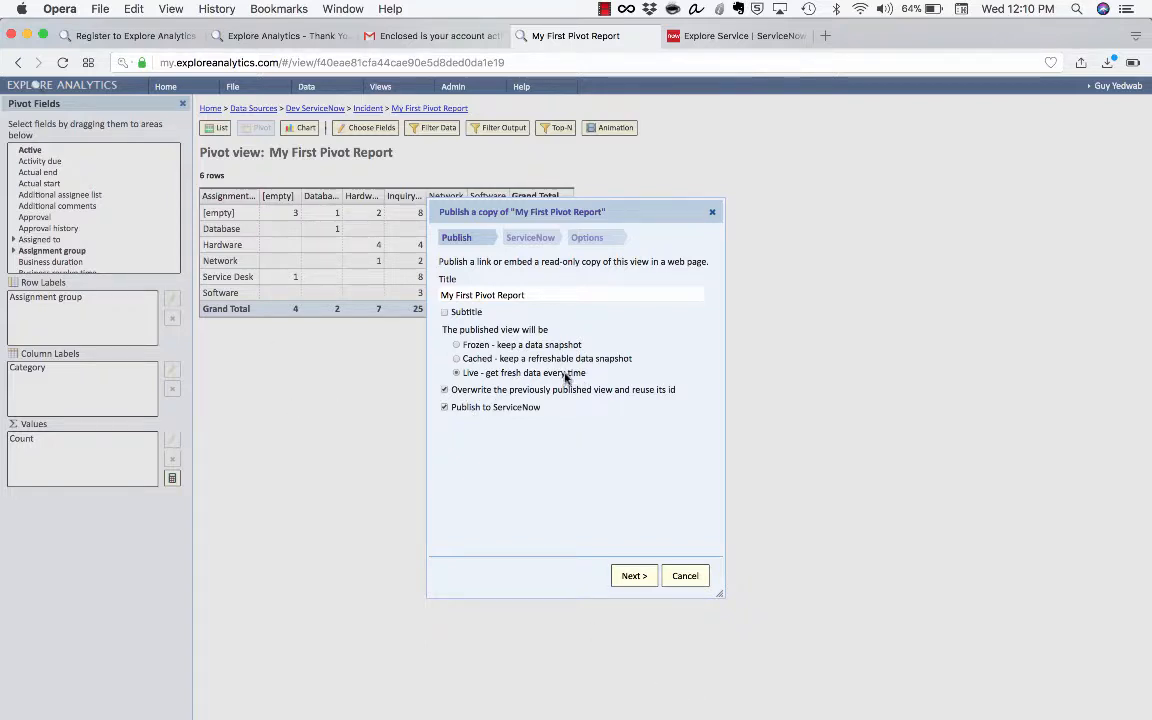
{"action": "left_click", "coordinate": [620, 578]}
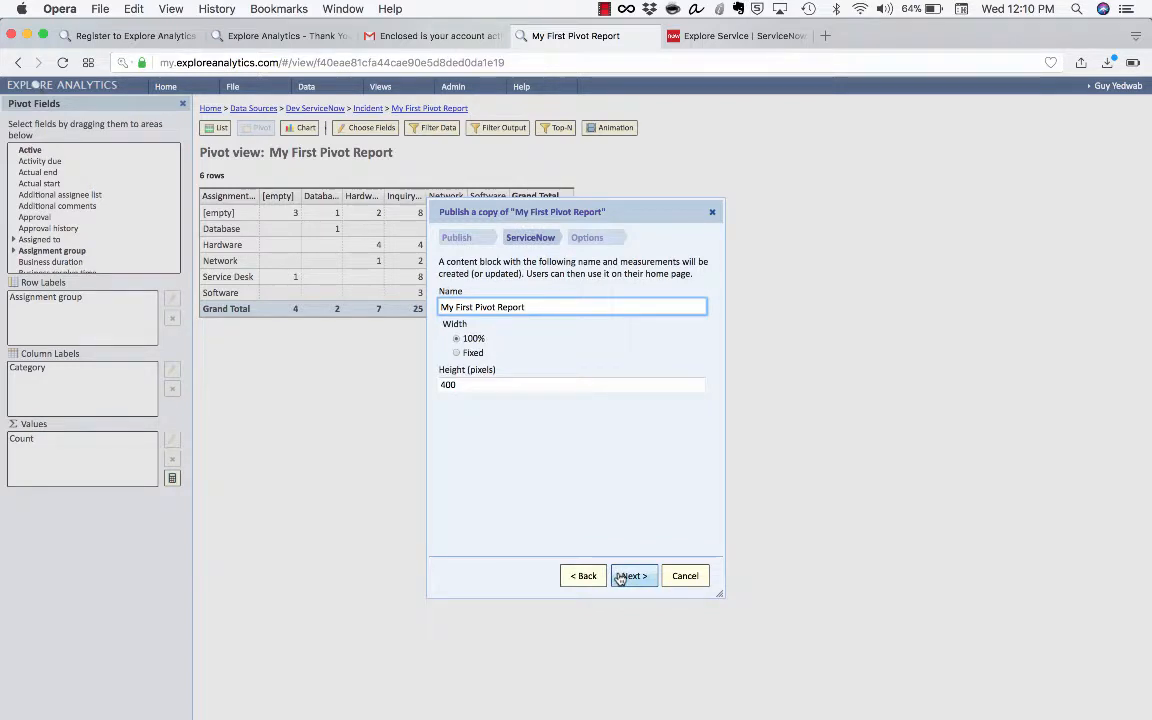
{"action": "left_click", "coordinate": [620, 579]}
{"action": "left_click", "coordinate": [632, 576]}
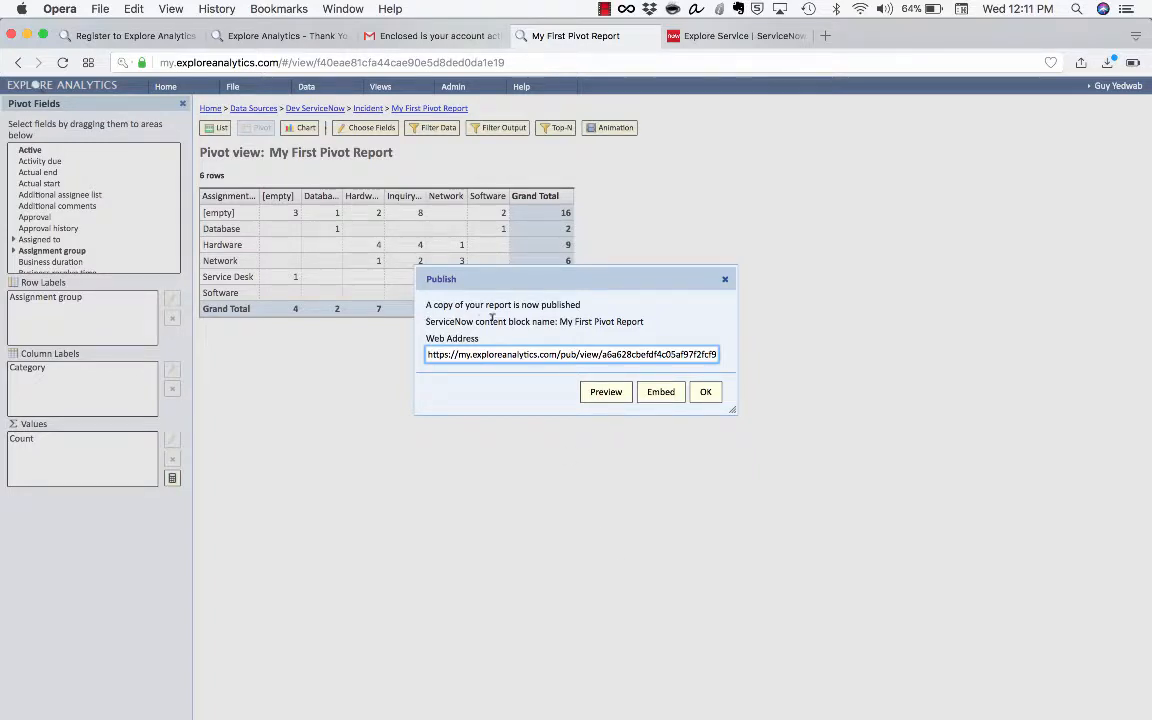
{"action": "left_click", "coordinate": [747, 35]}
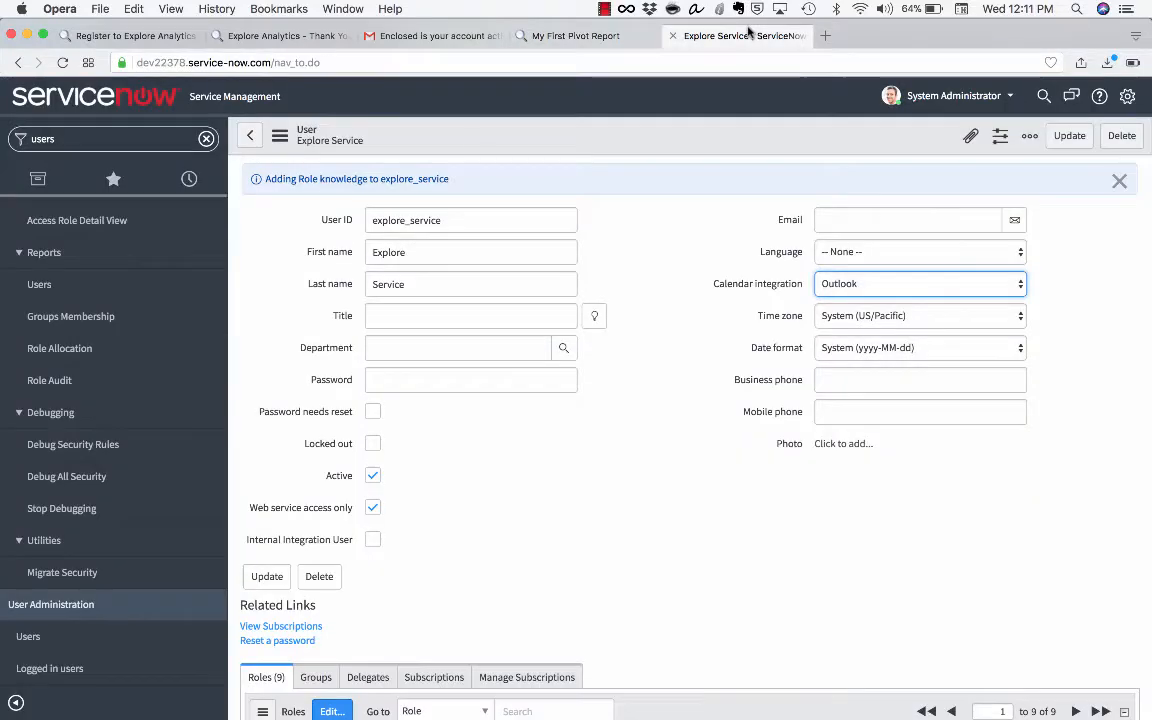
From the homepage, place the Explore Analytics 'My First Pivot Report' block in the left column
{"action": "left_click", "coordinate": [136, 106]}
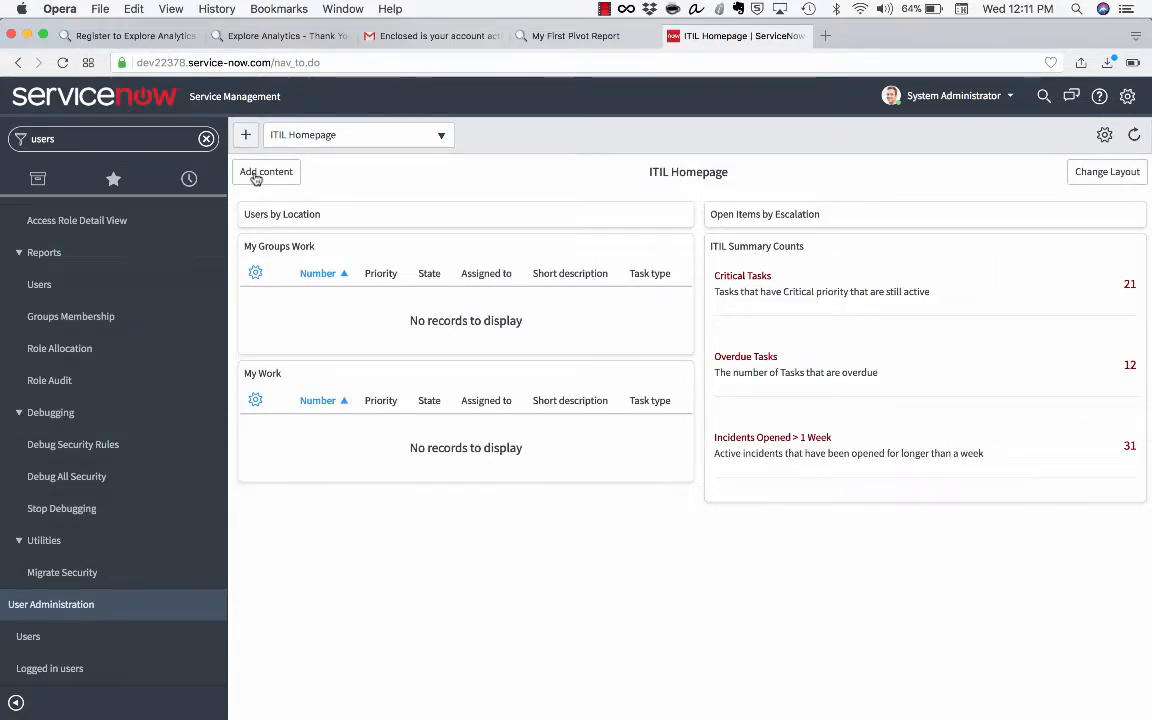
{"action": "left_click", "coordinate": [262, 172]}
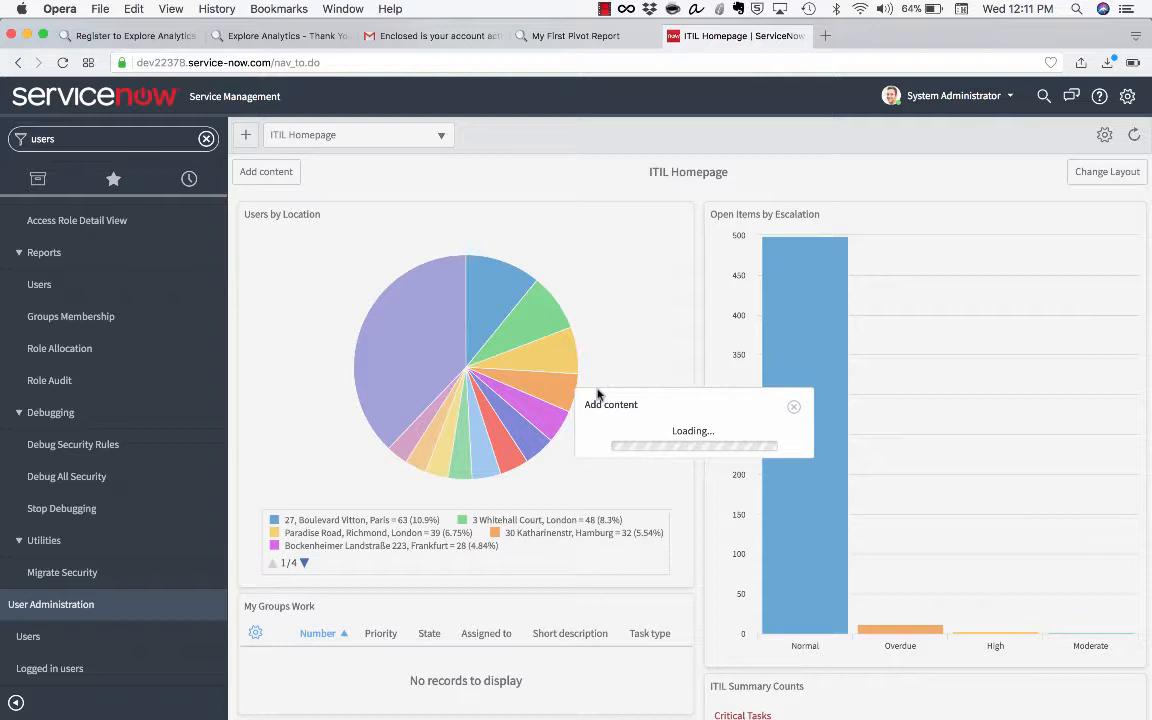
{"action": "scroll", "coordinate": [530, 288], "scroll_direction": "down", "scroll_amount": 5}
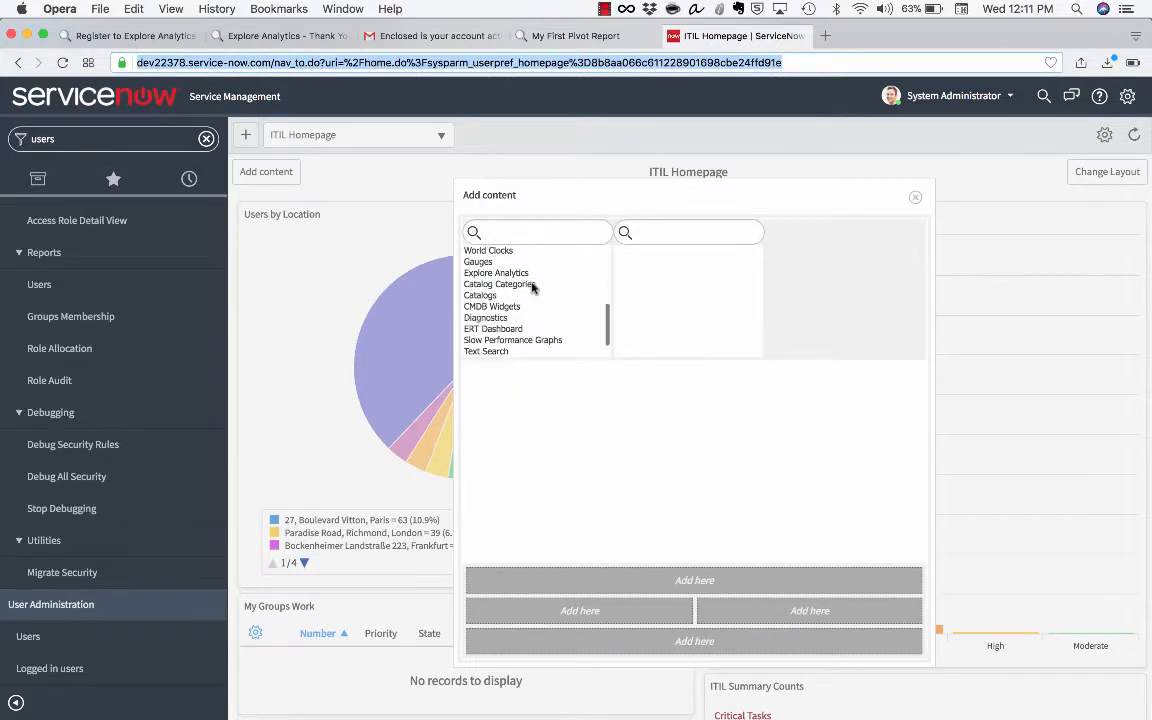
{"action": "left_click", "coordinate": [532, 285]}
{"action": "left_click", "coordinate": [539, 275]}
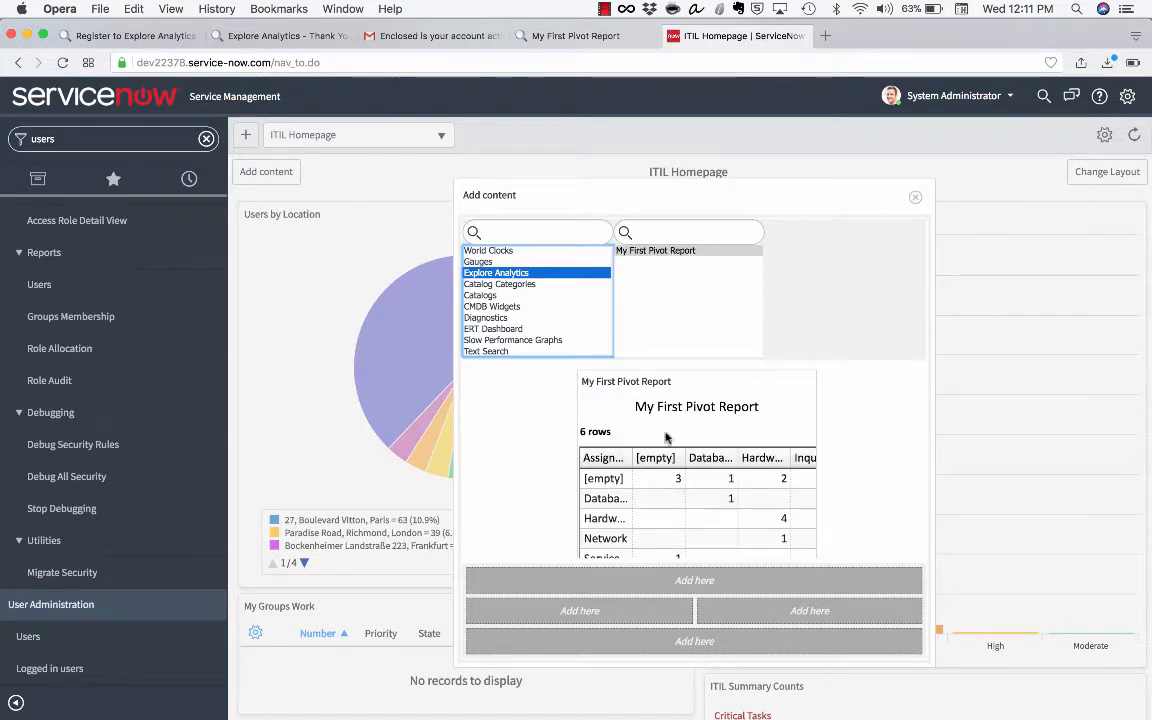
{"action": "left_click", "coordinate": [647, 611]}
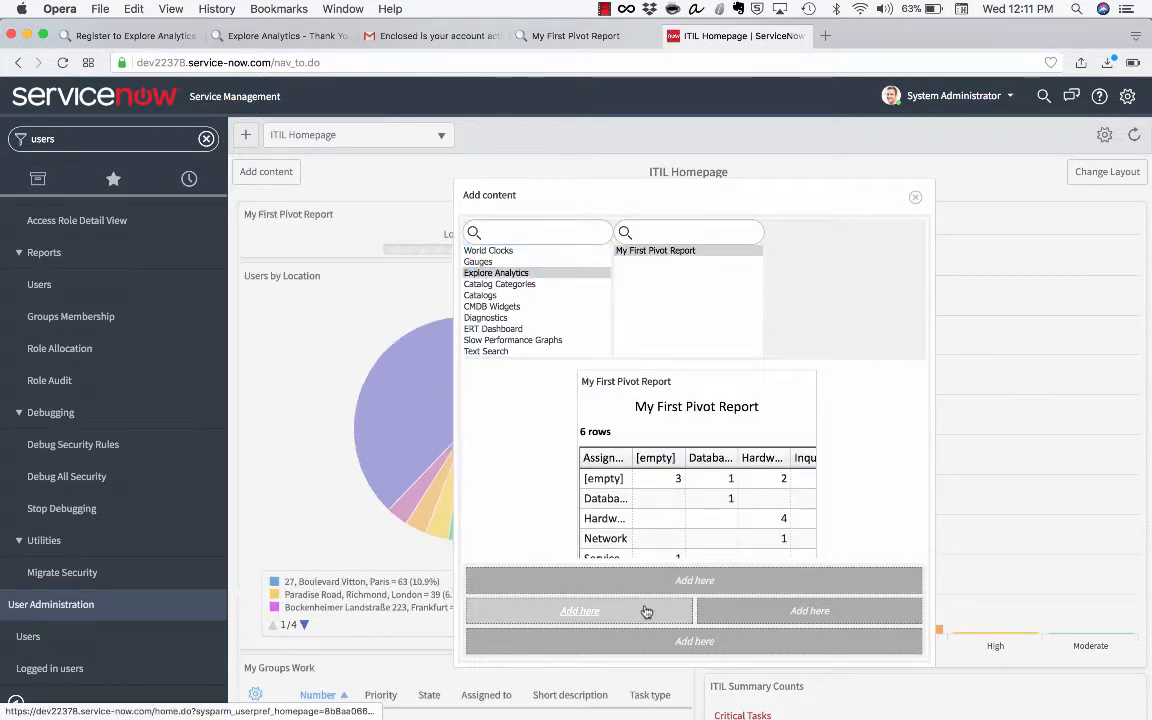
{"action": "left_click", "coordinate": [915, 199]}
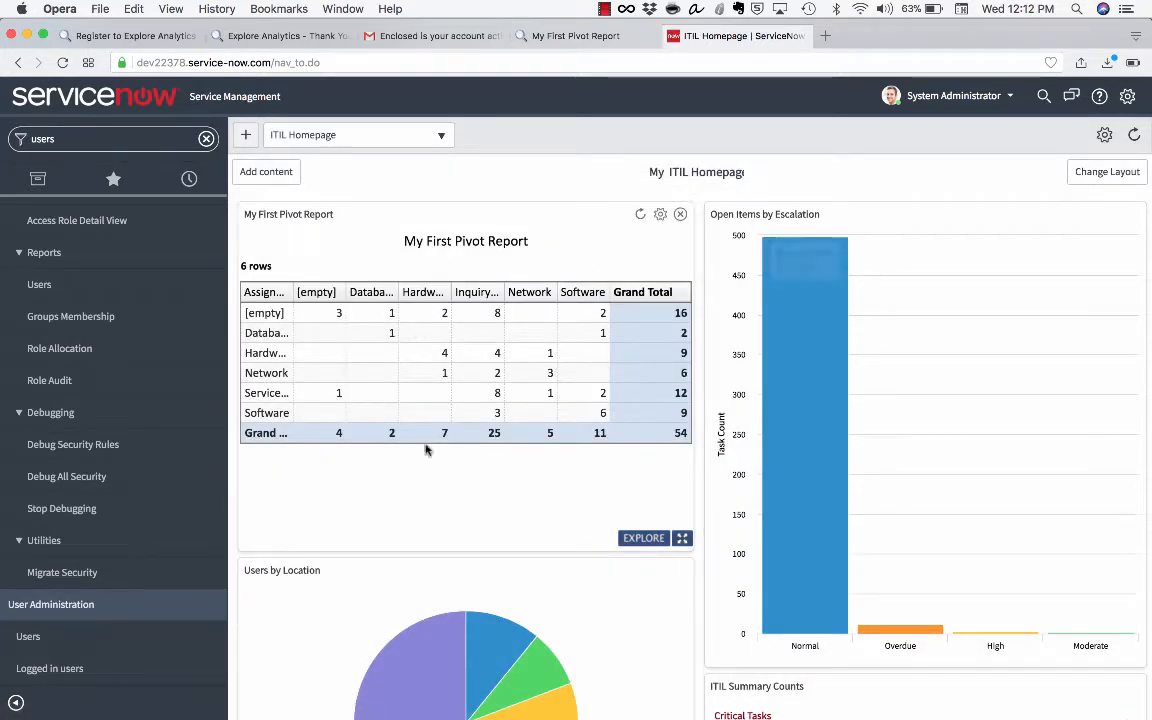
Check drill-through options on the Inquiry and another pivot cell, then pop the report into its own tab
{"action": "left_click", "coordinate": [491, 314]}
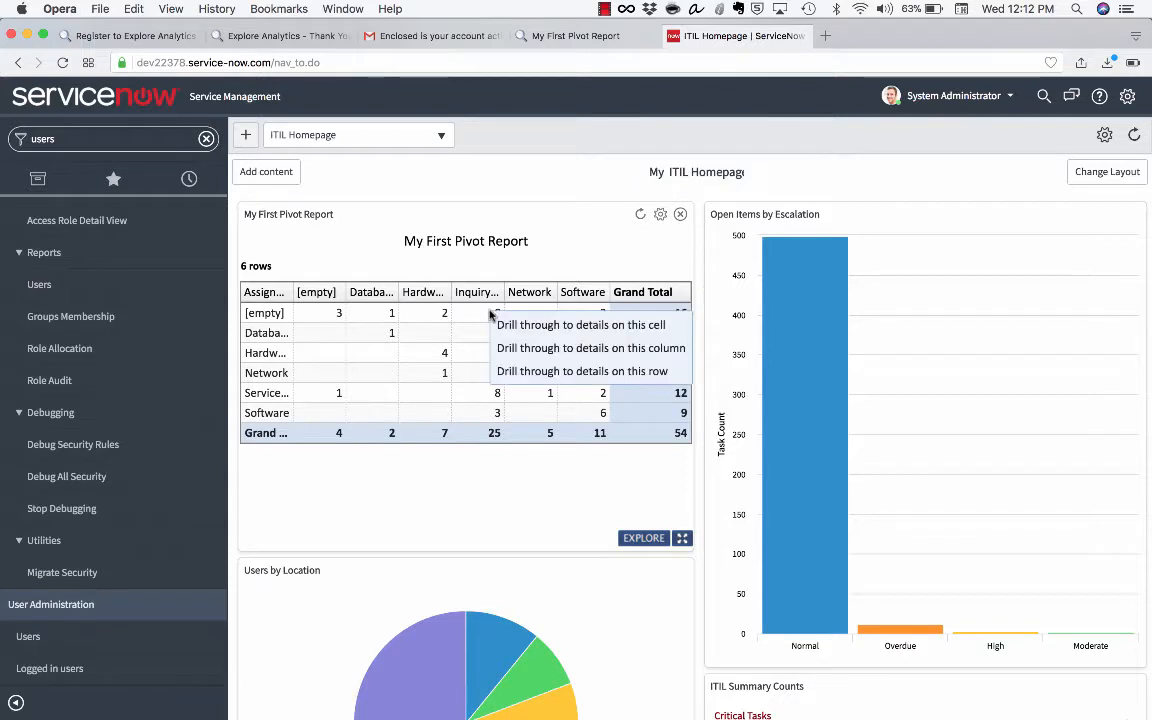
{"action": "left_click", "coordinate": [432, 392]}
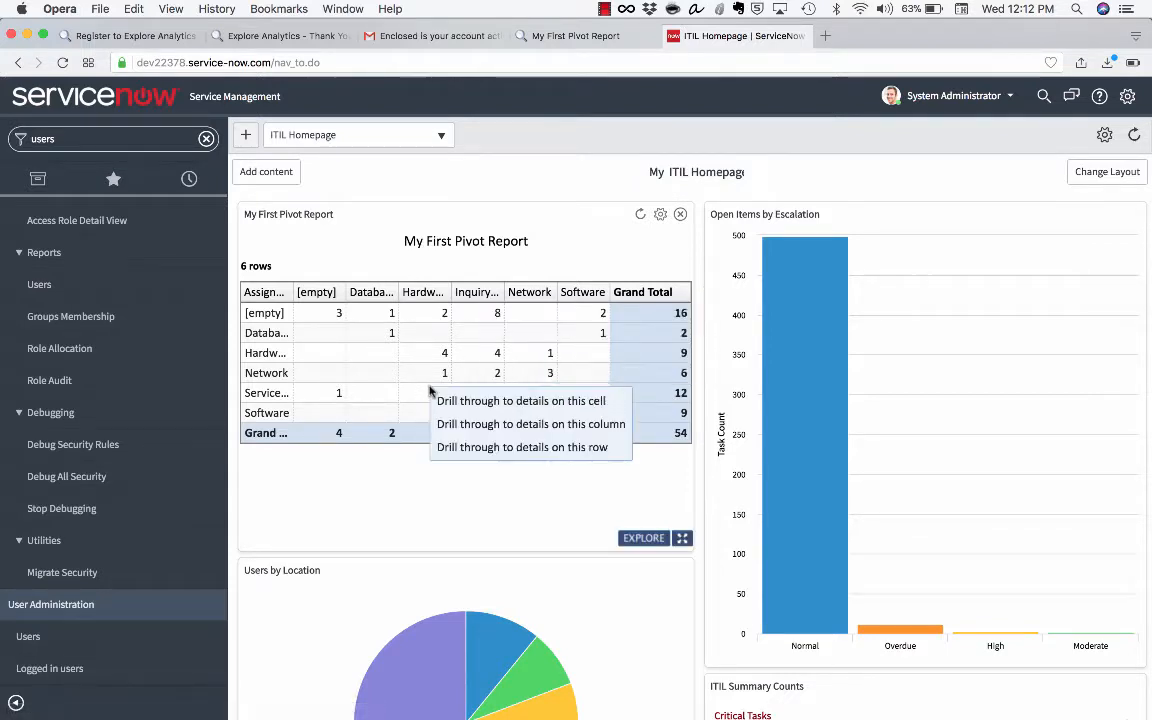
{"action": "left_click", "coordinate": [683, 538]}
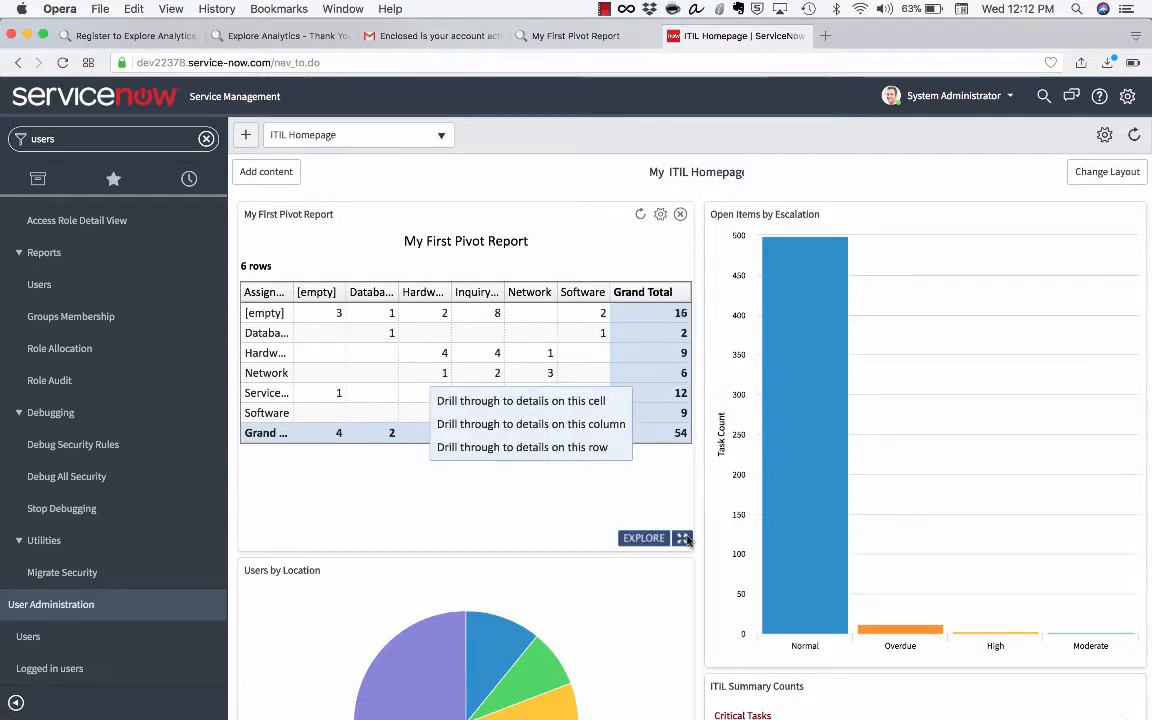